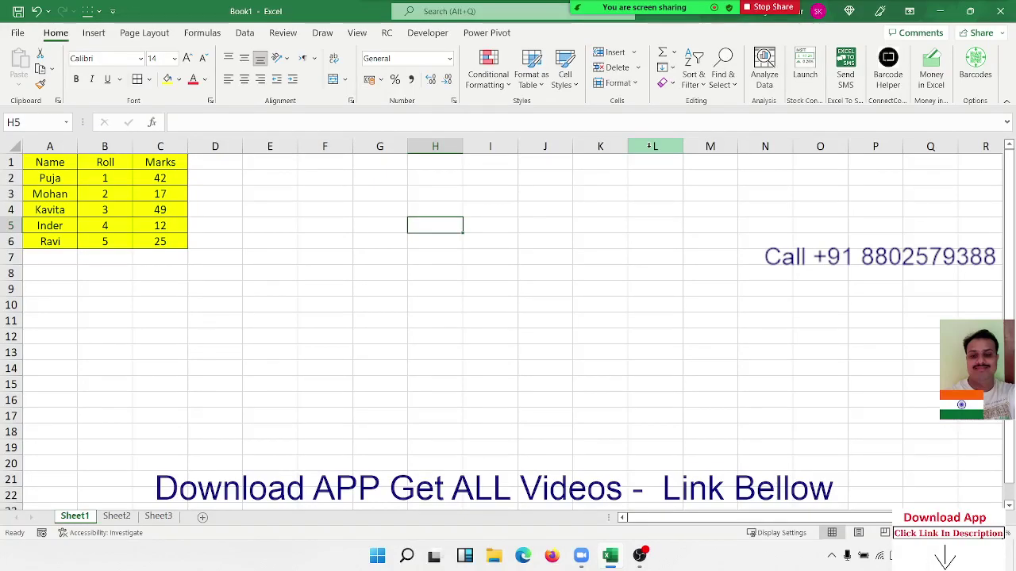
Inspect the roll number formula in B3 and the RANDBETWEEN formula in C3 without changing them
left_click(18, 32)
key("Escape")
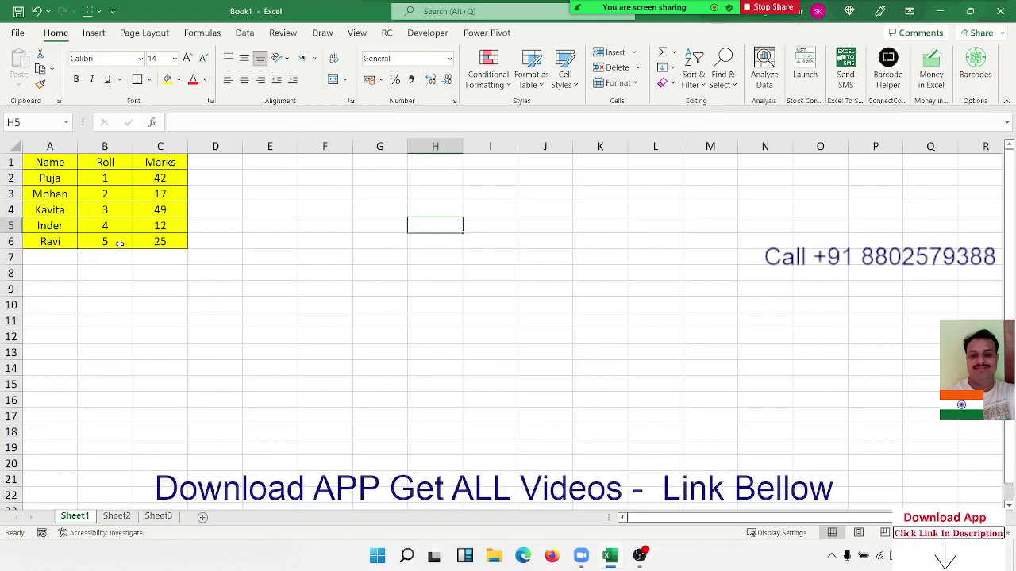
left_click(94, 191)
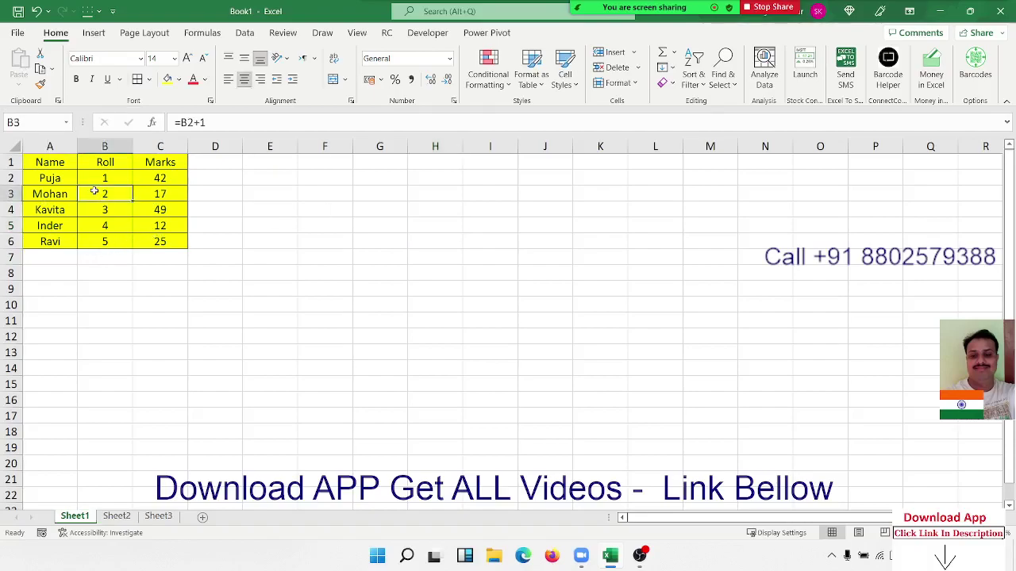
double_click(144, 194)
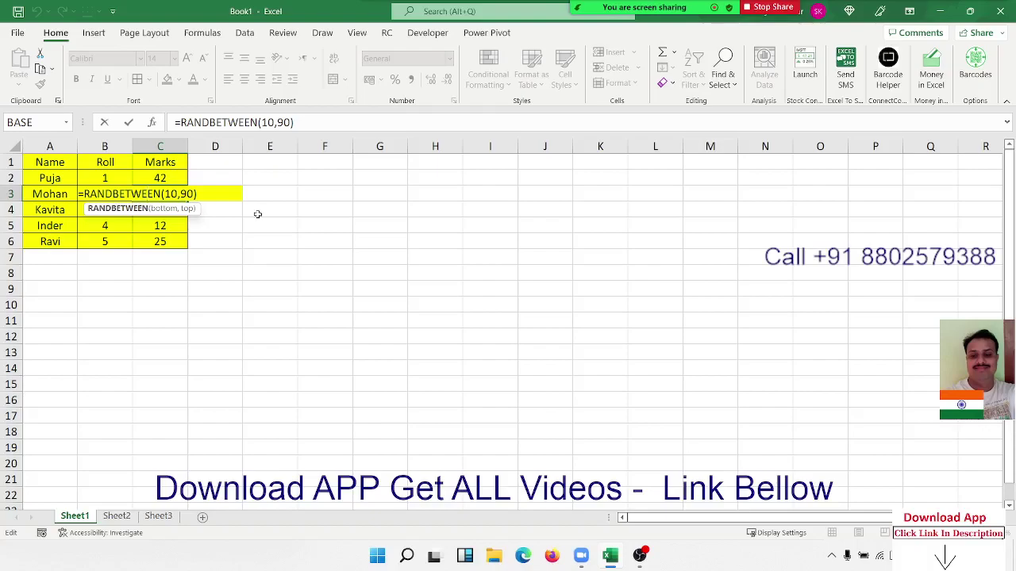
key("Escape")
Enter =RANDBETWEEN(10,90) in E3 using function autocomplete
left_click(282, 191)
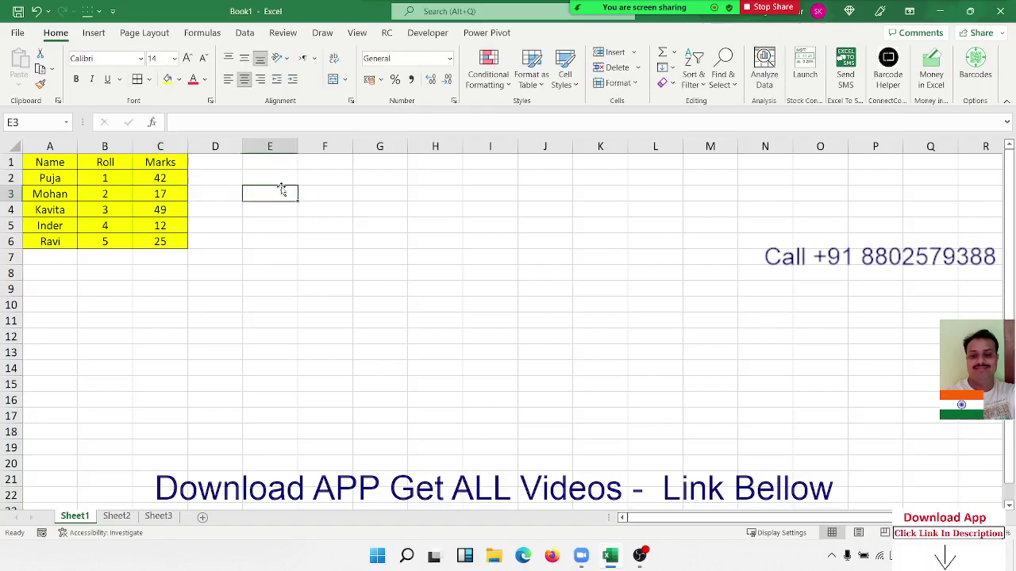
type("=ra")
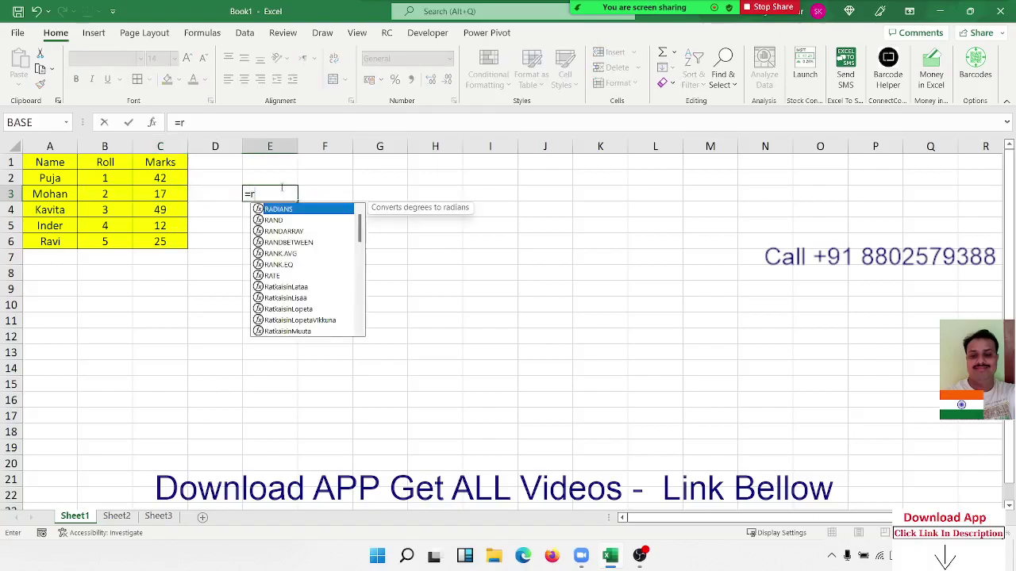
key("Down")
key("Down")
key("Down")
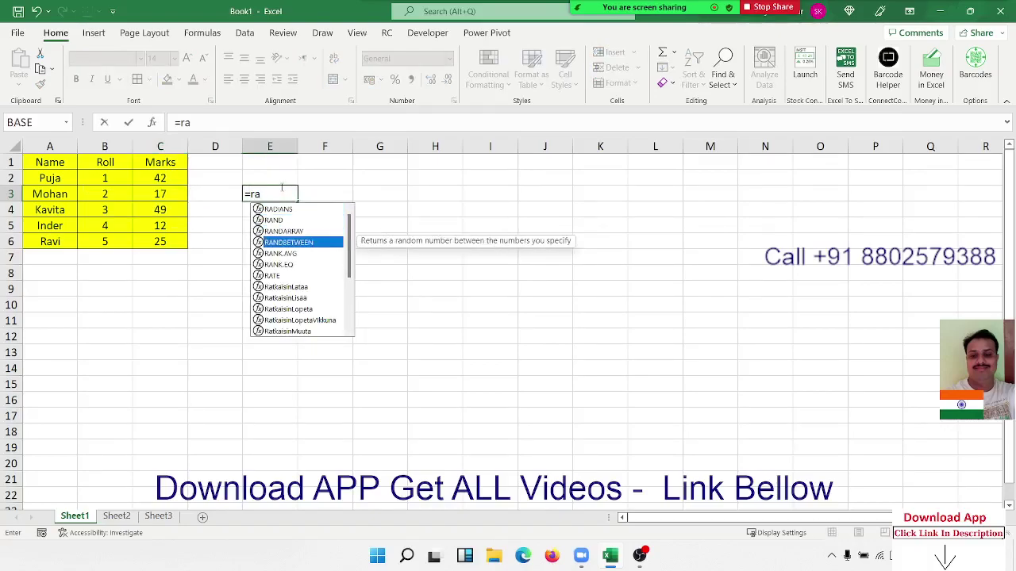
key("Tab")
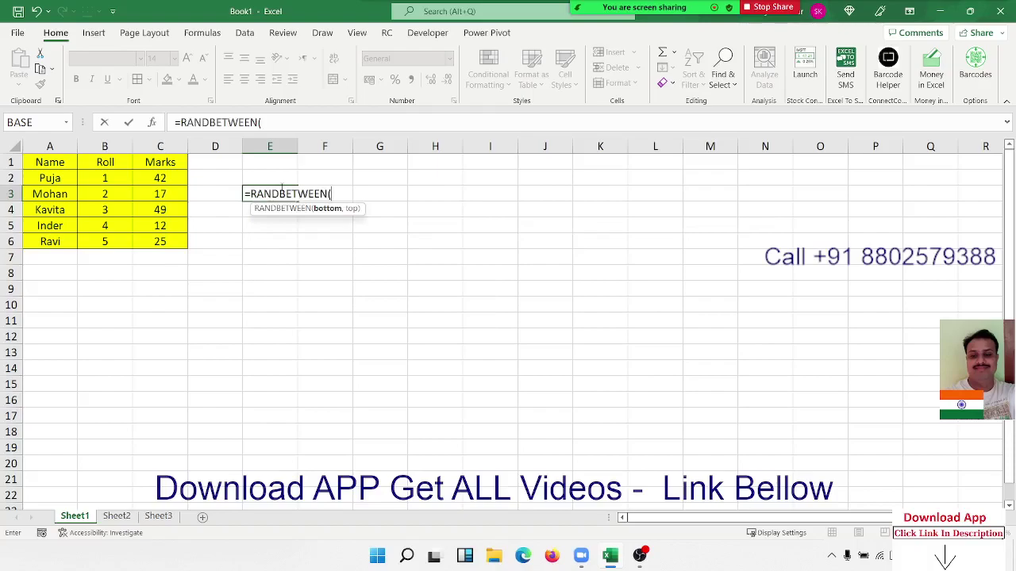
type("10")
type(",90")
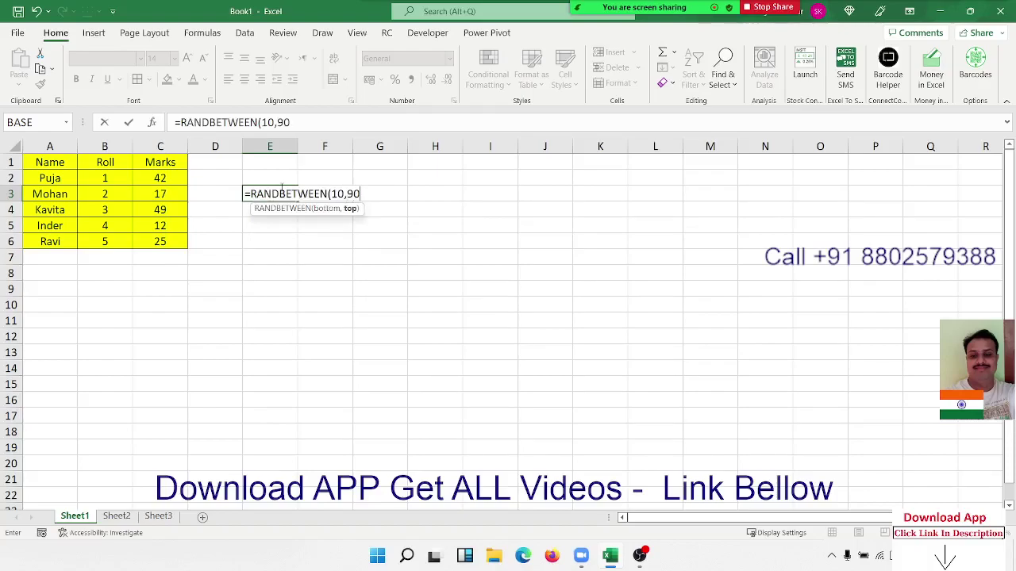
type(")")
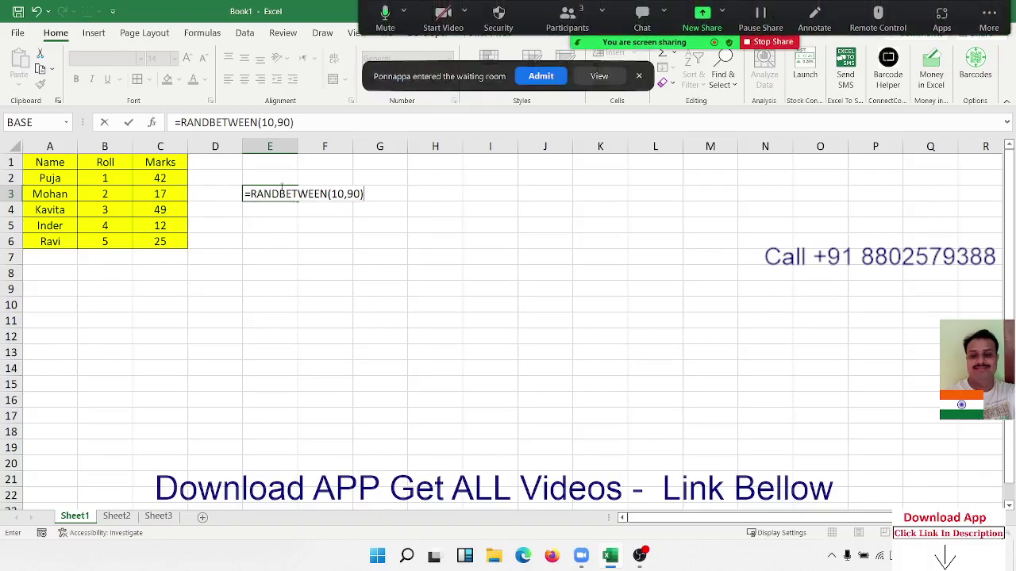
key("Return")
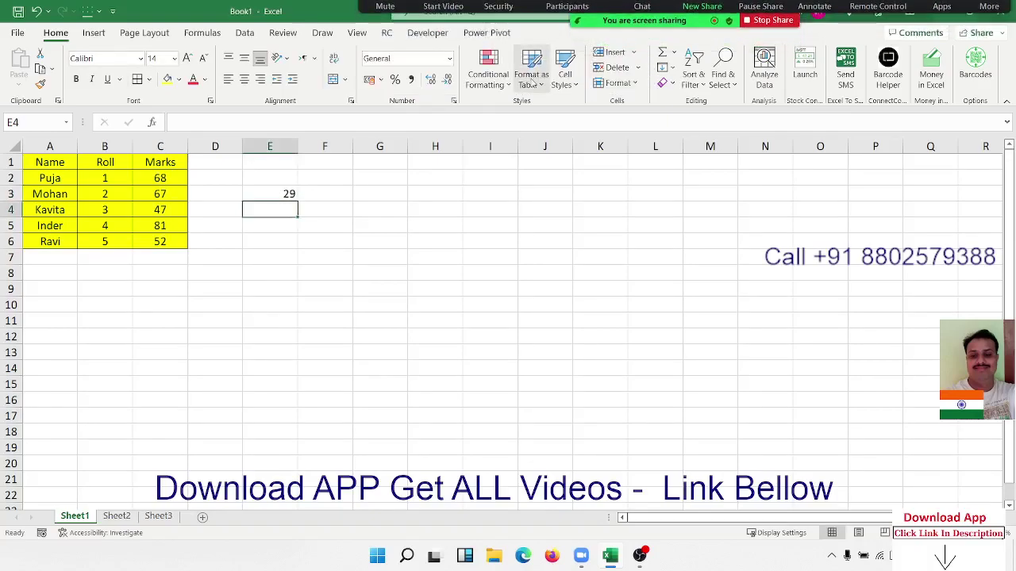
Recalculate the random marks by re-entering F3, then clear the formula from E3
left_click(334, 196)
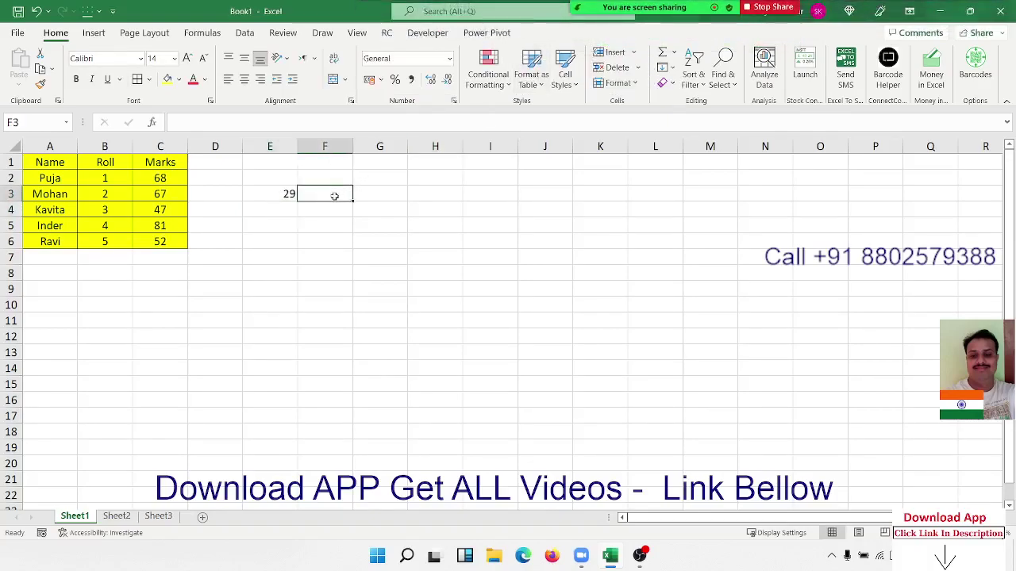
left_click(329, 213)
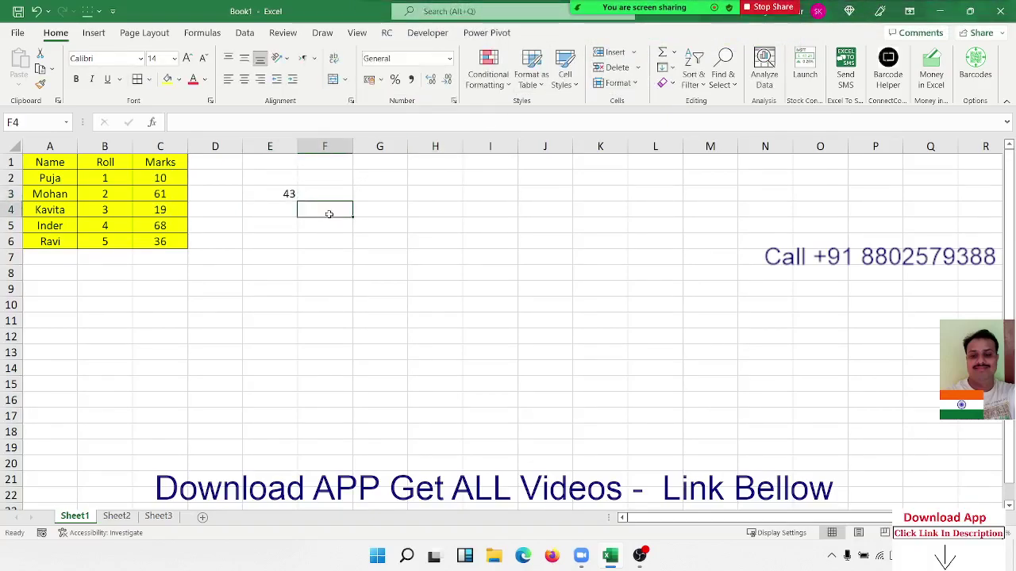
double_click(332, 196)
key("Return")
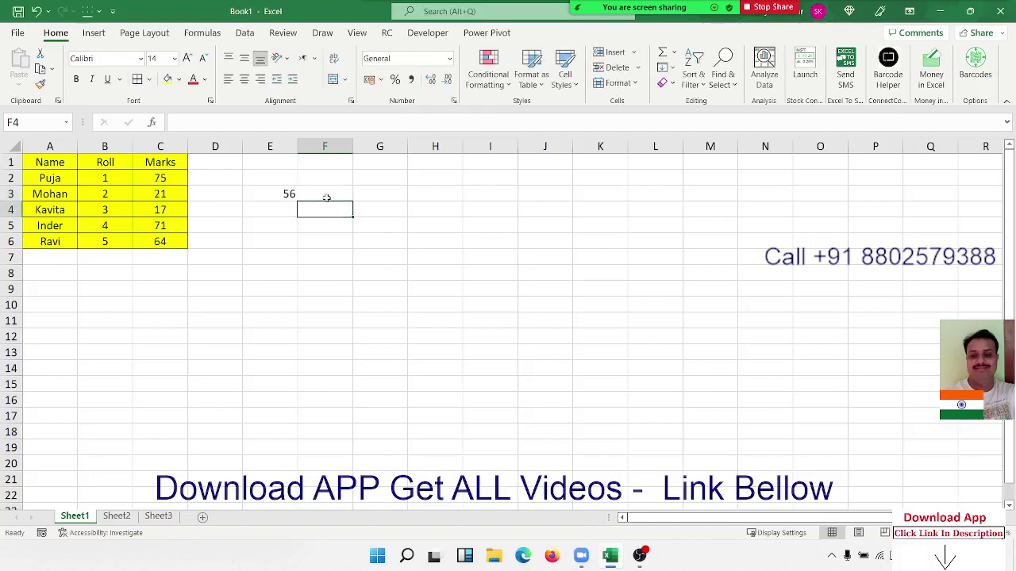
double_click(327, 194)
key("Return")
left_click(289, 194)
key("Delete")
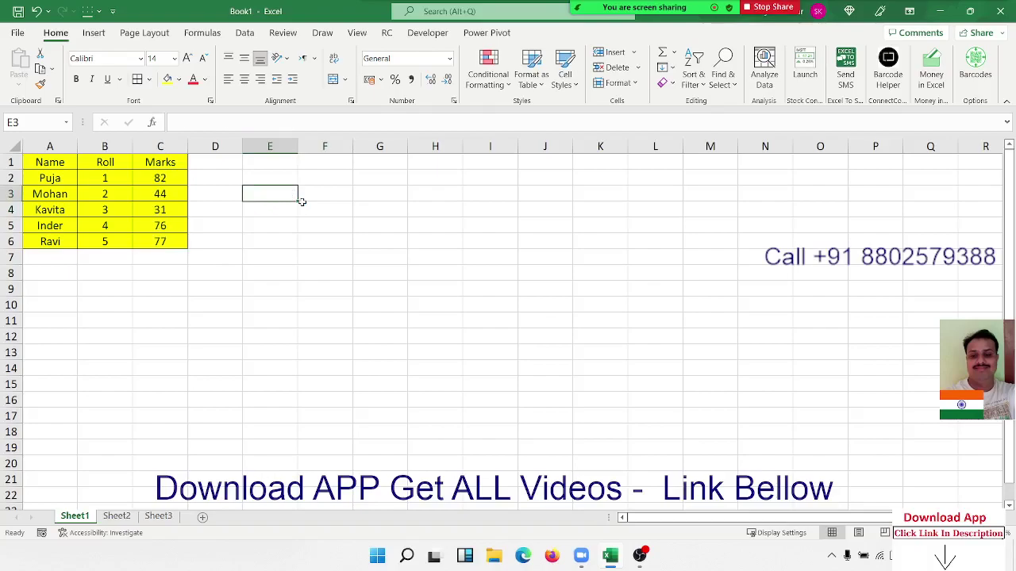
Show C2's formula and briefly check the meeting participants list
left_click(176, 184)
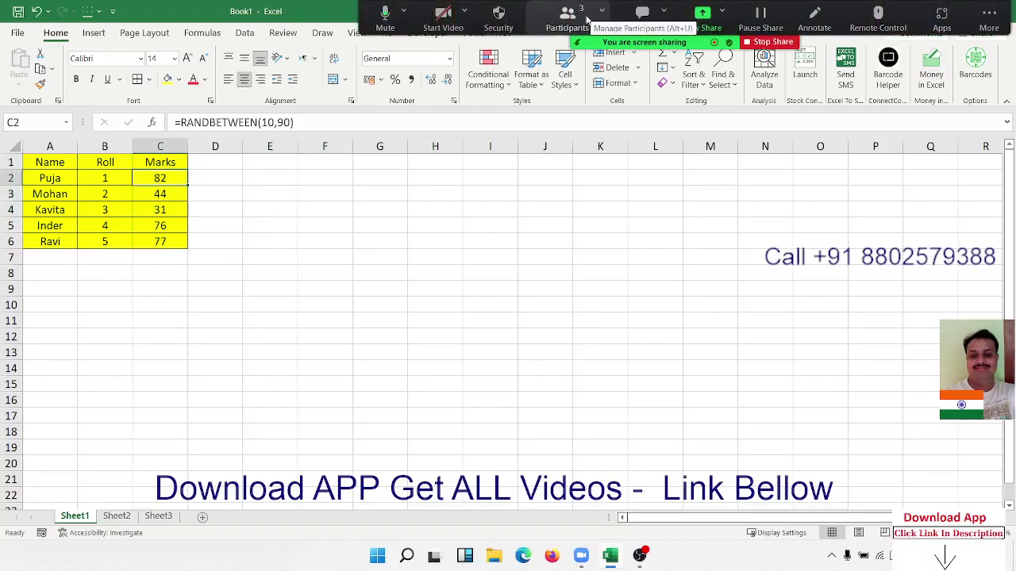
left_click(586, 16)
left_click(619, 239)
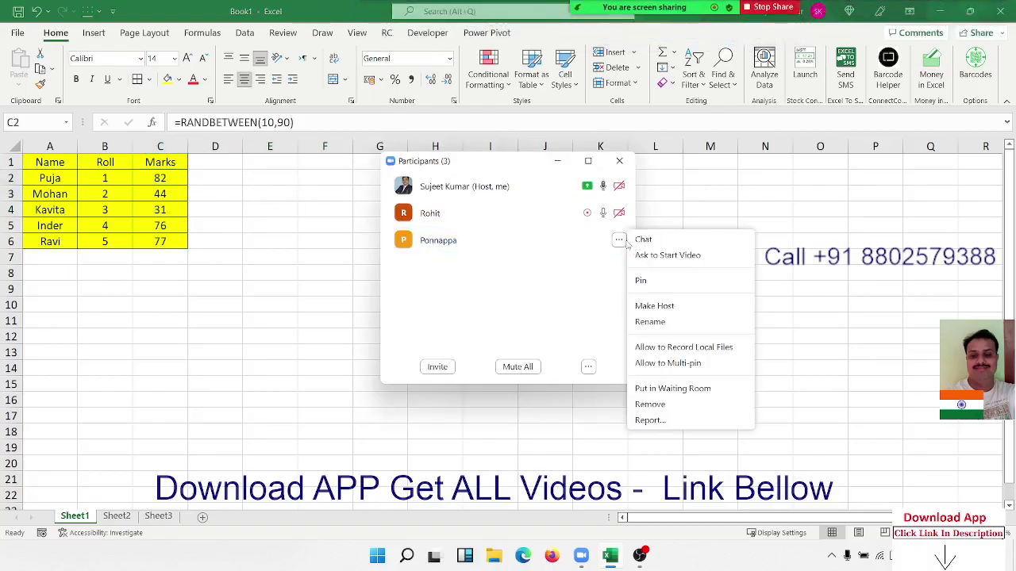
left_click(668, 362)
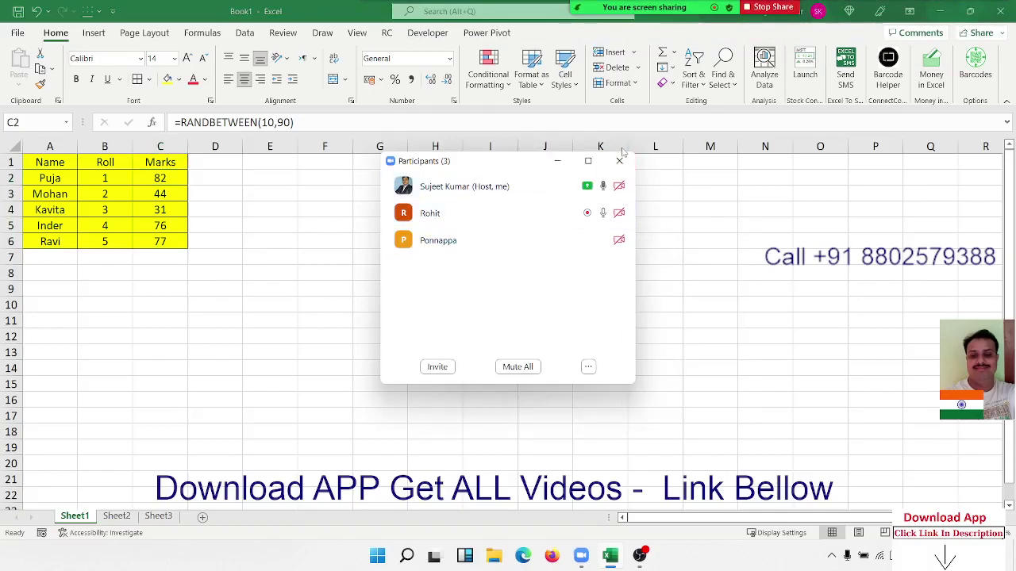
left_click(620, 160)
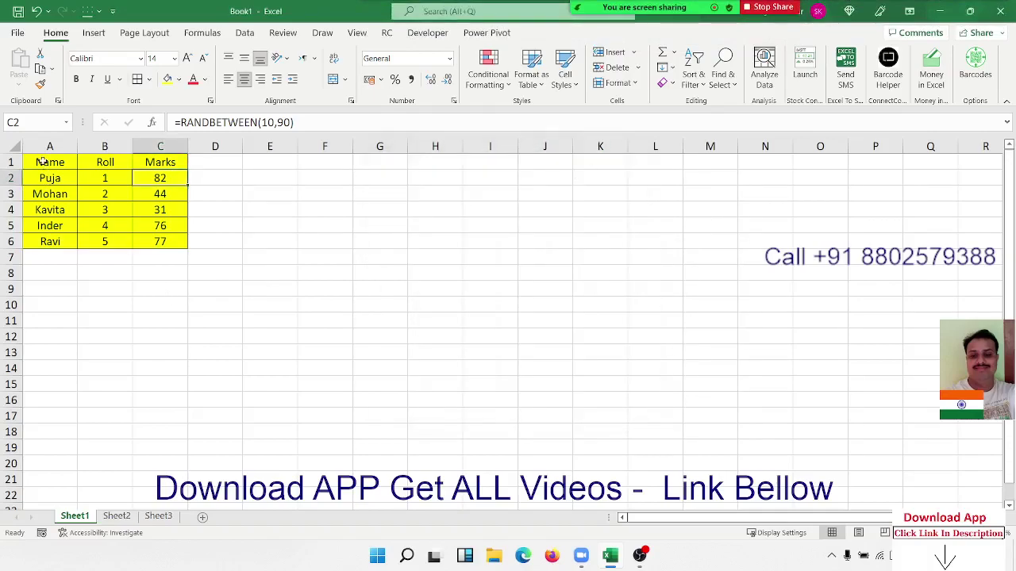
Select and copy the marks table A1:C6
left_click_drag(43, 161, 128, 225)
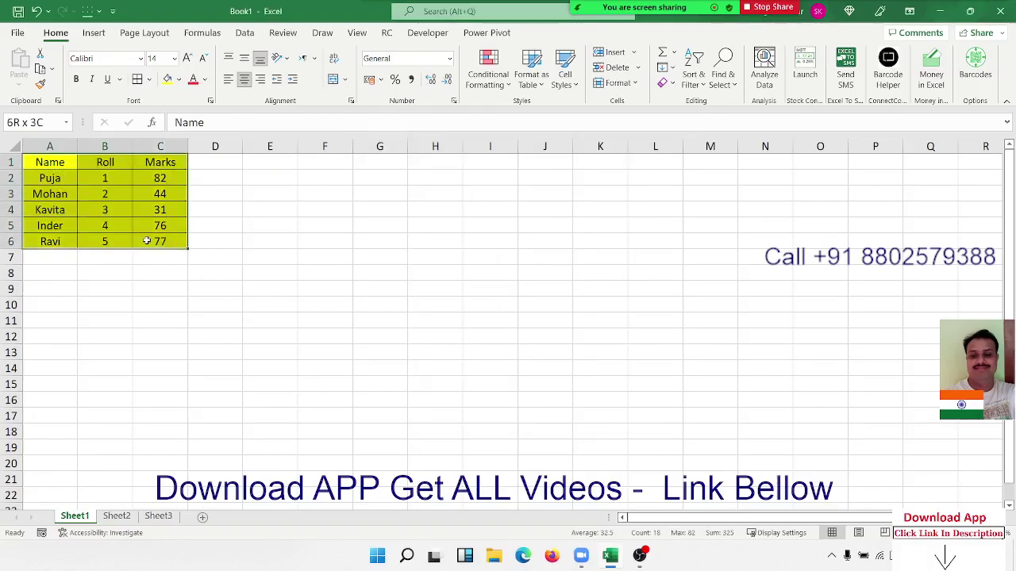
left_click_drag(128, 226, 146, 241)
key("ctrl+c")
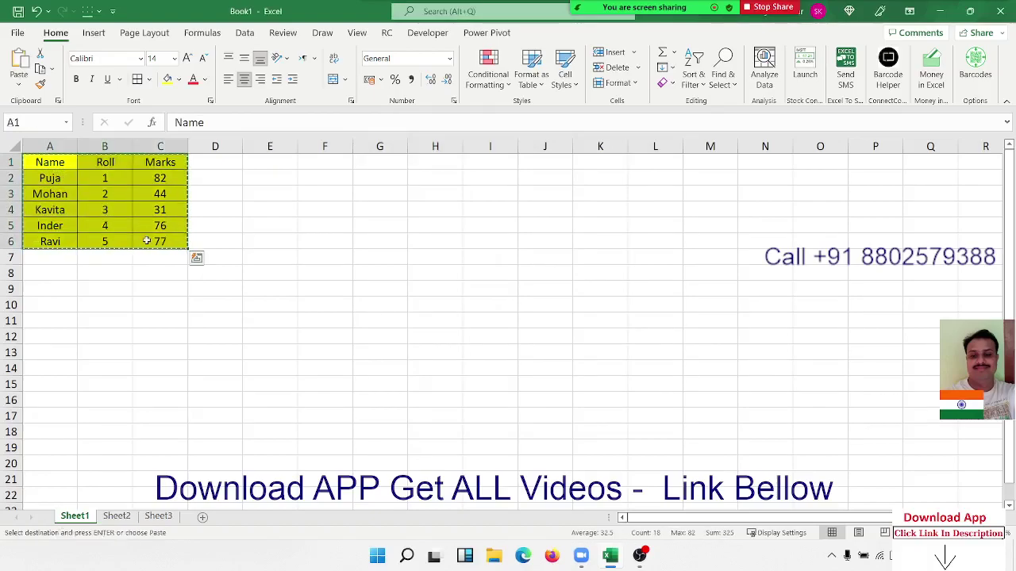
Try a paste at F1, remove it, then show paste choices for F2
left_click(315, 168)
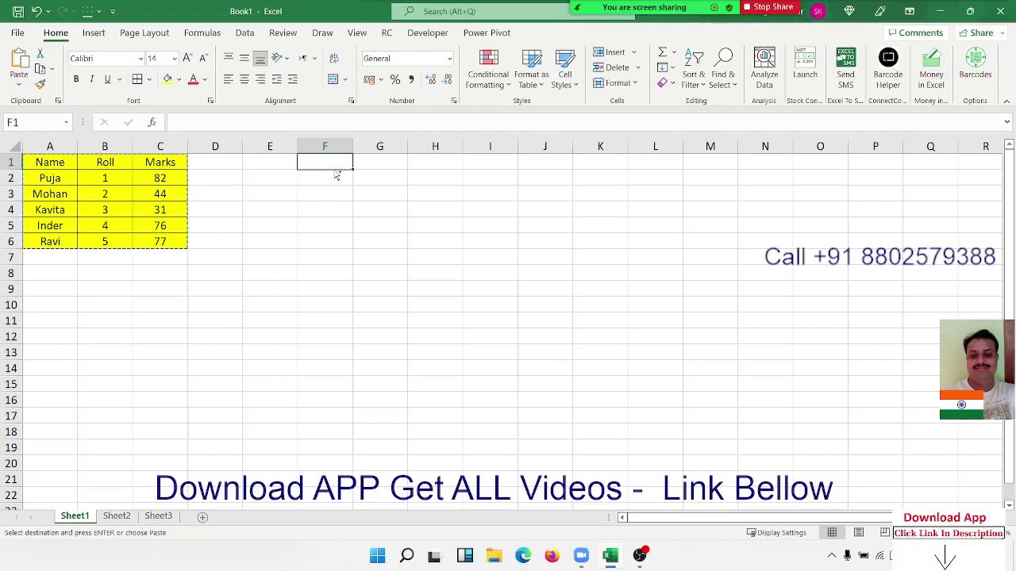
key("ctrl+v")
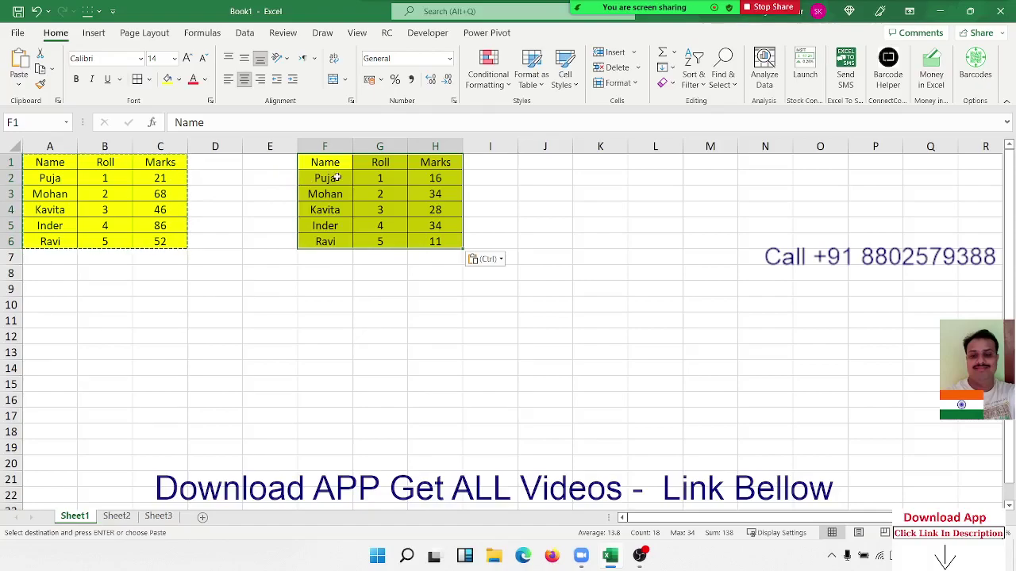
key("Delete")
left_click(320, 172)
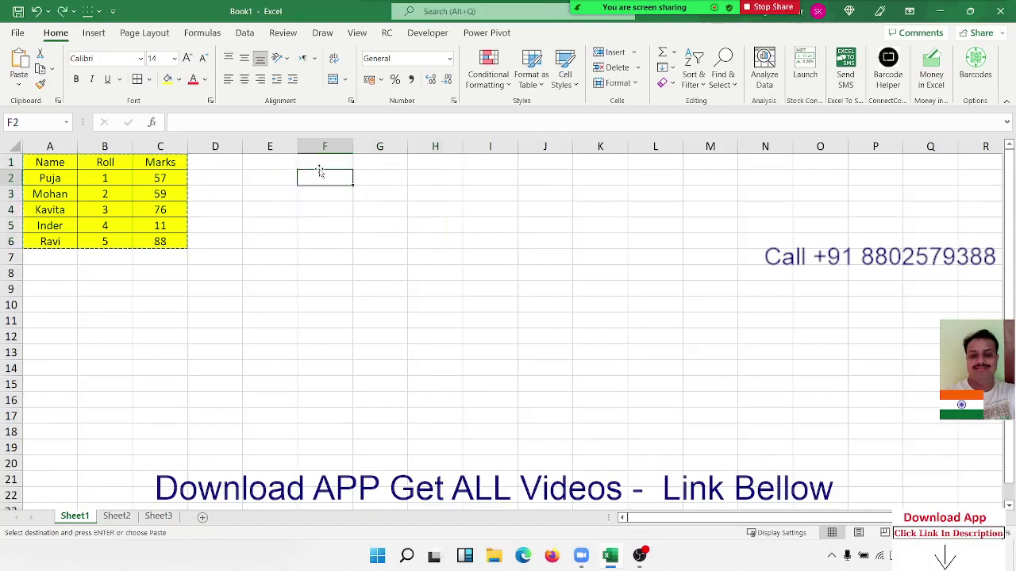
left_click(18, 84)
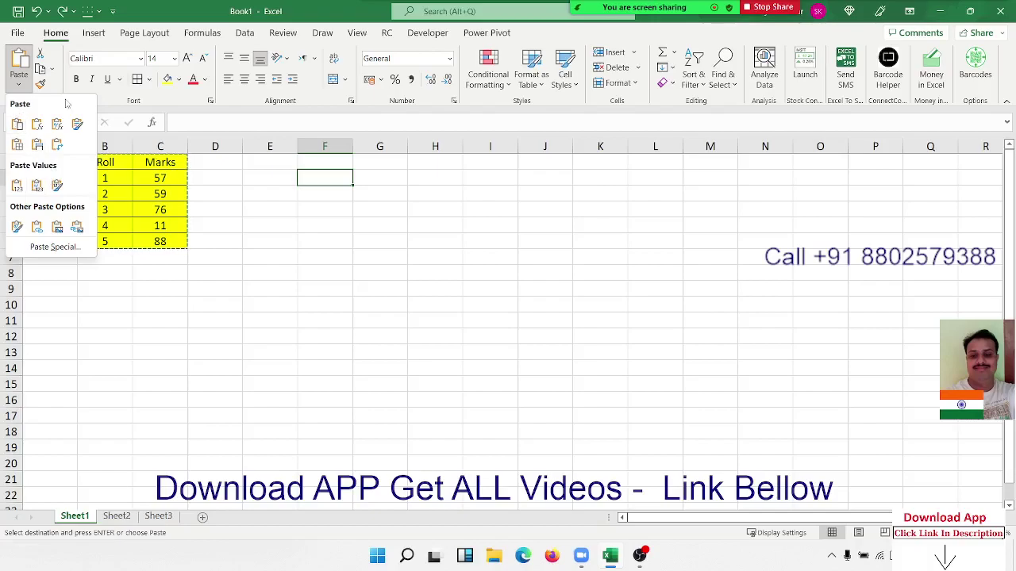
Use Paste Special with Formulas at F2, leaving out the yellow fill and borders
left_click(56, 247)
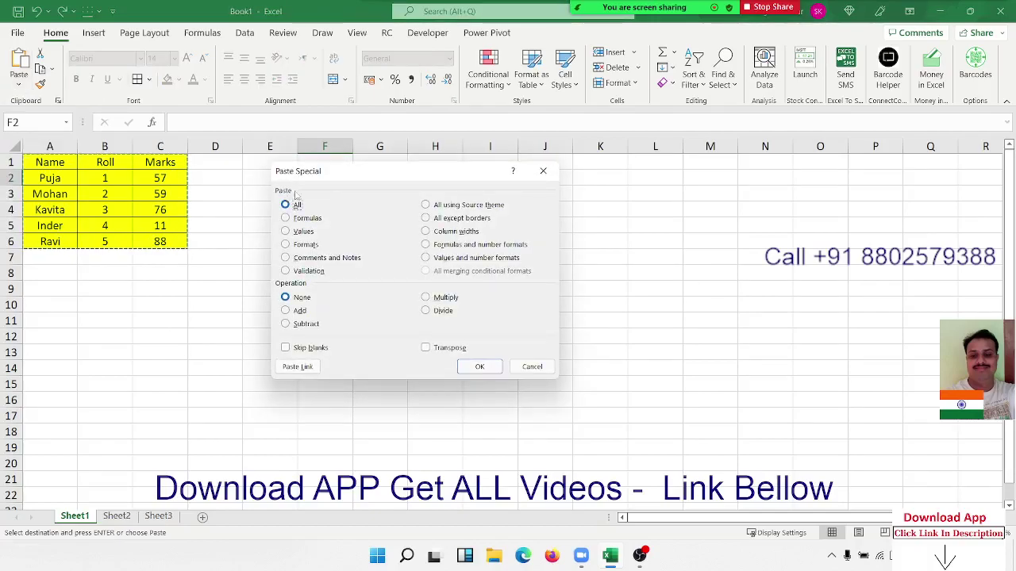
left_click_drag(308, 177, 395, 185)
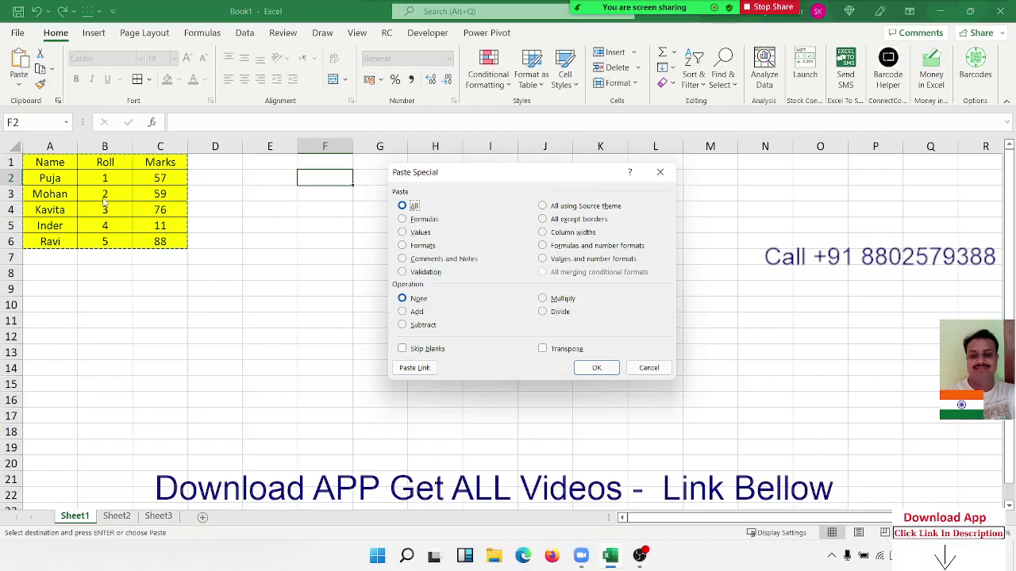
left_click(421, 222)
left_click(587, 22)
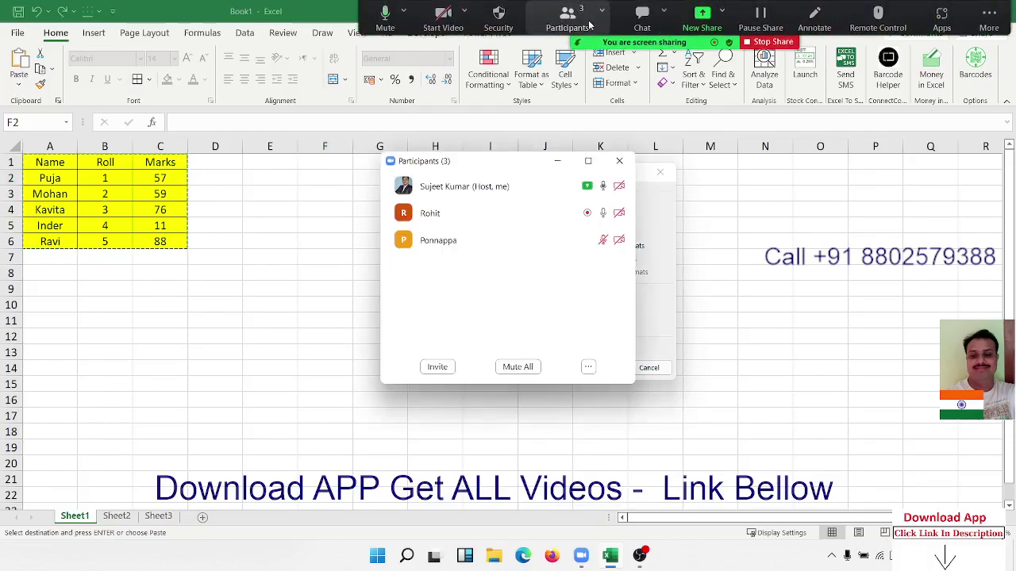
left_click(620, 160)
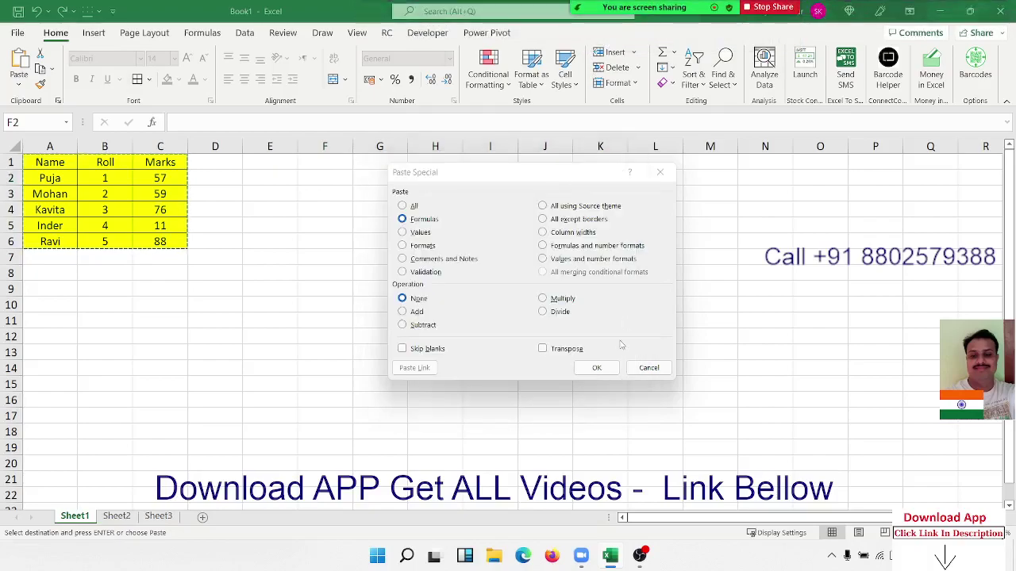
left_click(611, 369)
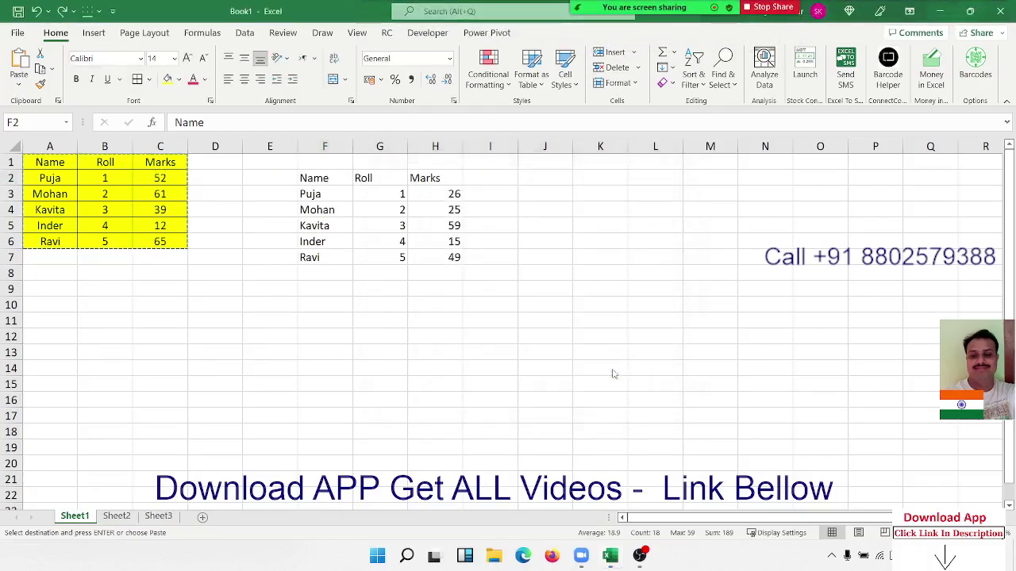
mouse_move(605, 11)
left_click(577, 19)
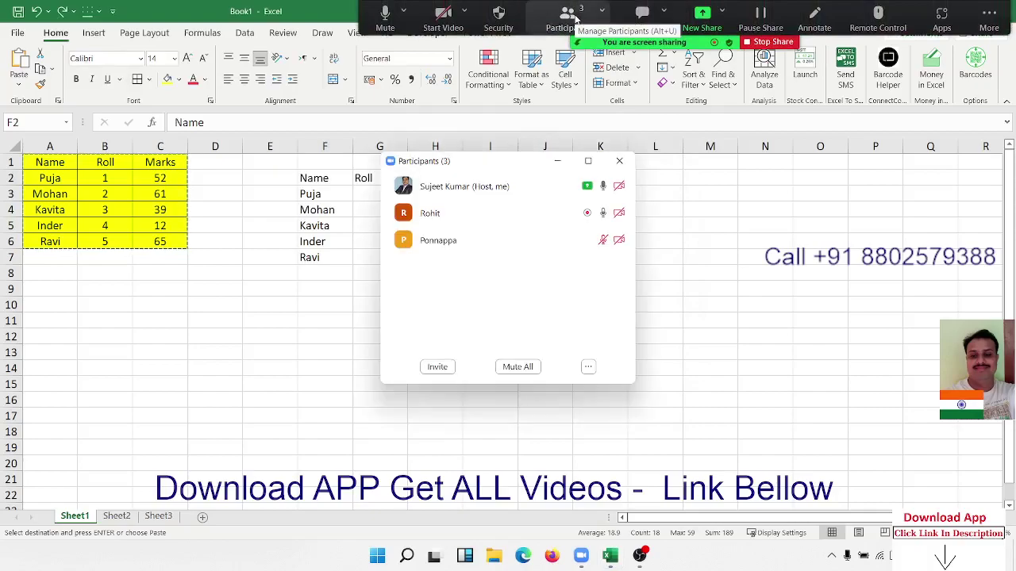
mouse_move(564, 247)
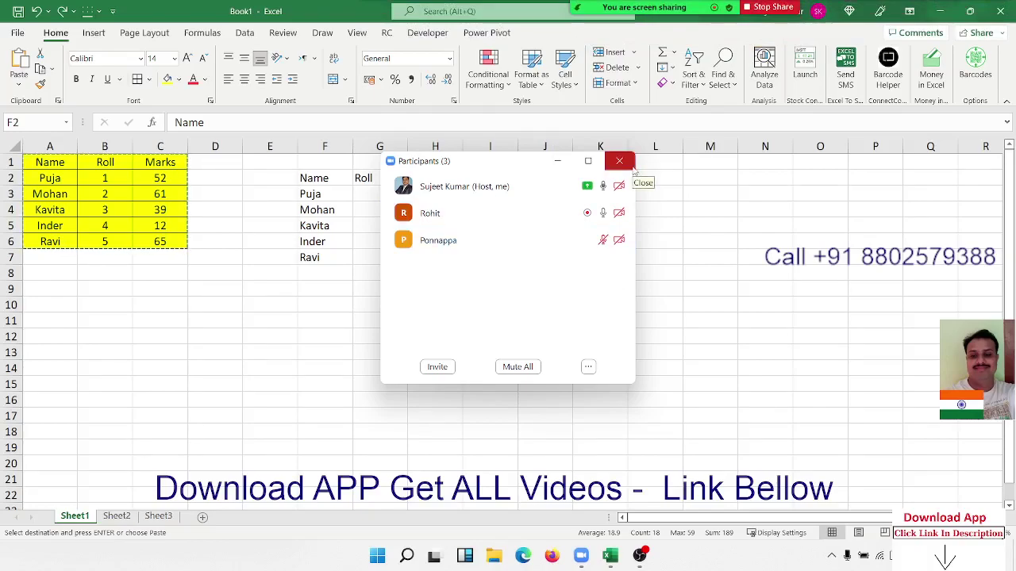
mouse_move(619, 213)
mouse_move(619, 242)
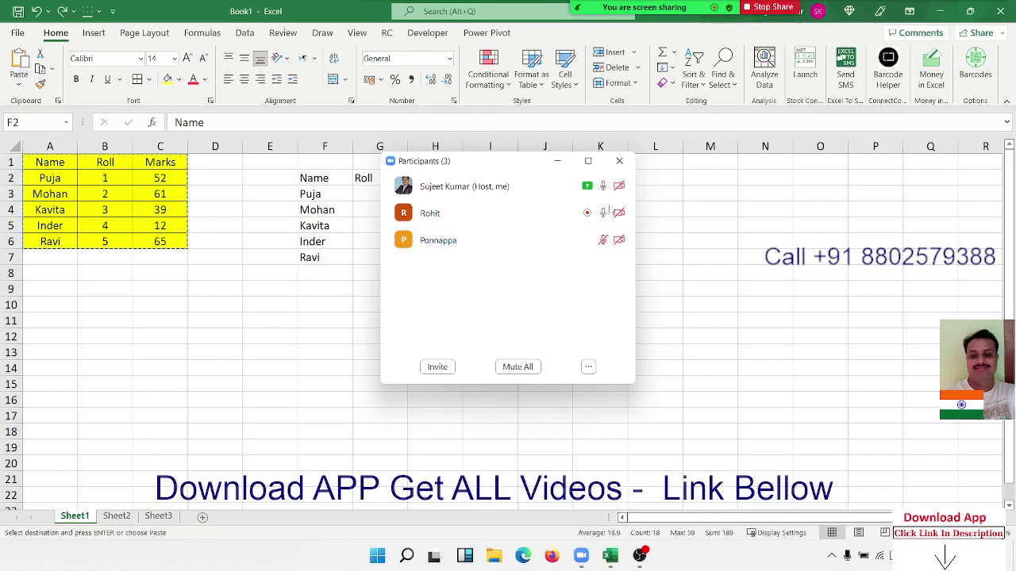
left_click(619, 160)
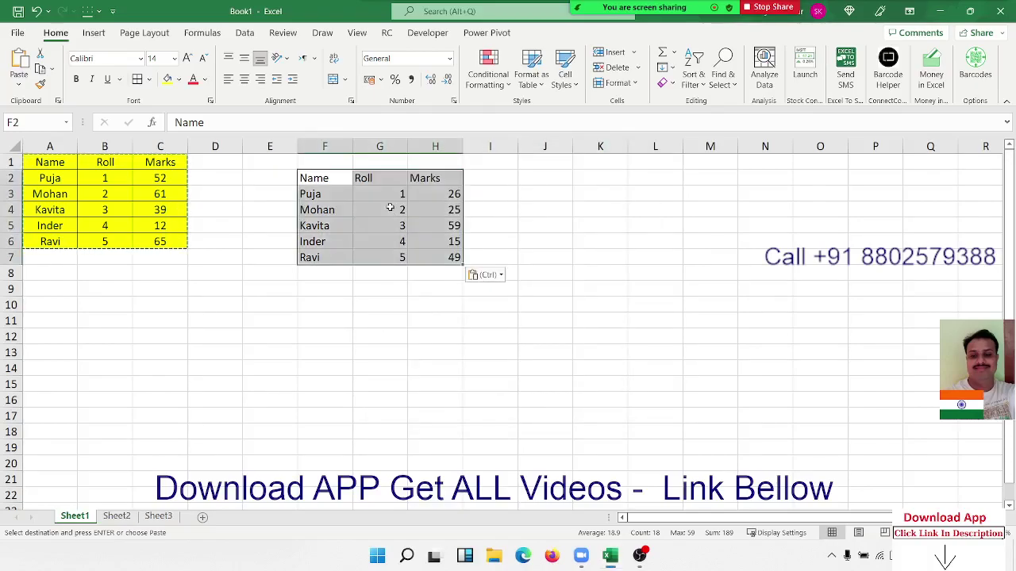
left_click(158, 188)
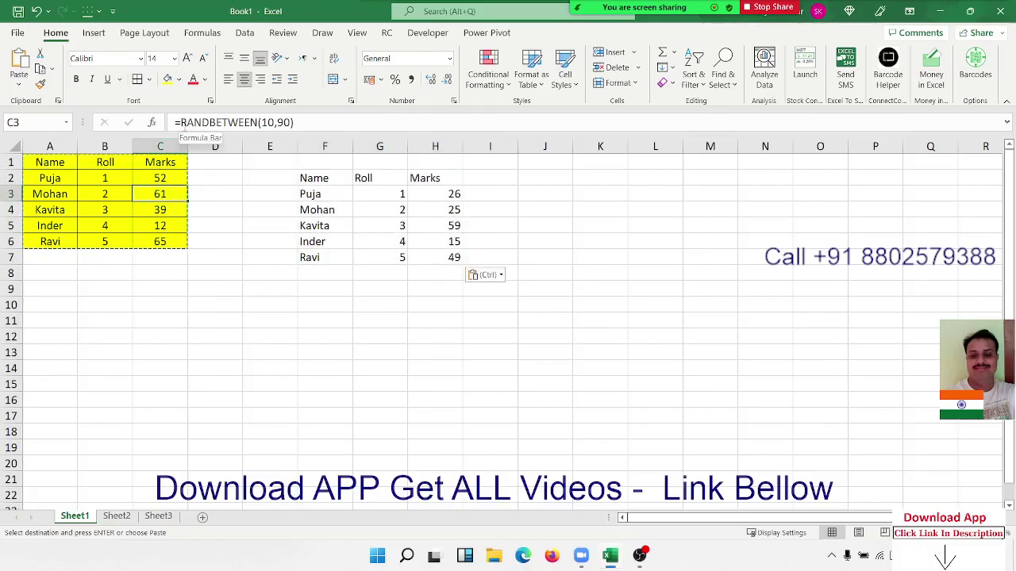
key("ctrl")
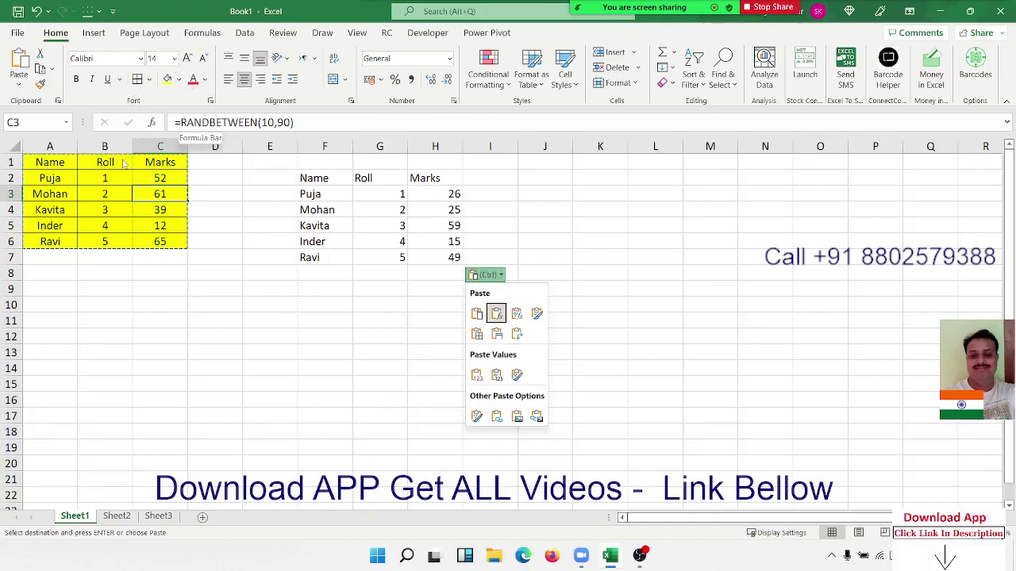
left_click(123, 163)
left_click(116, 161)
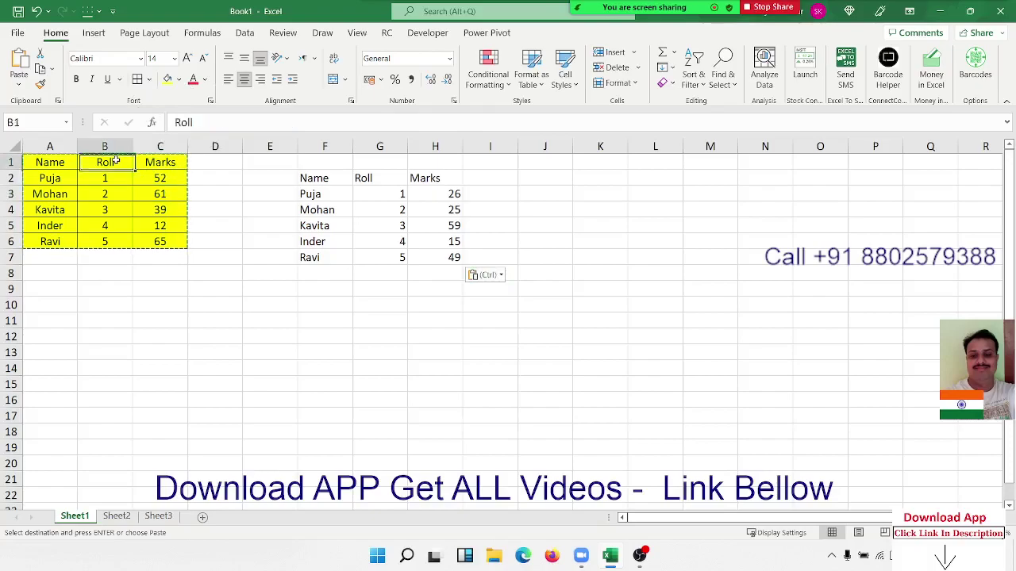
left_click(41, 178)
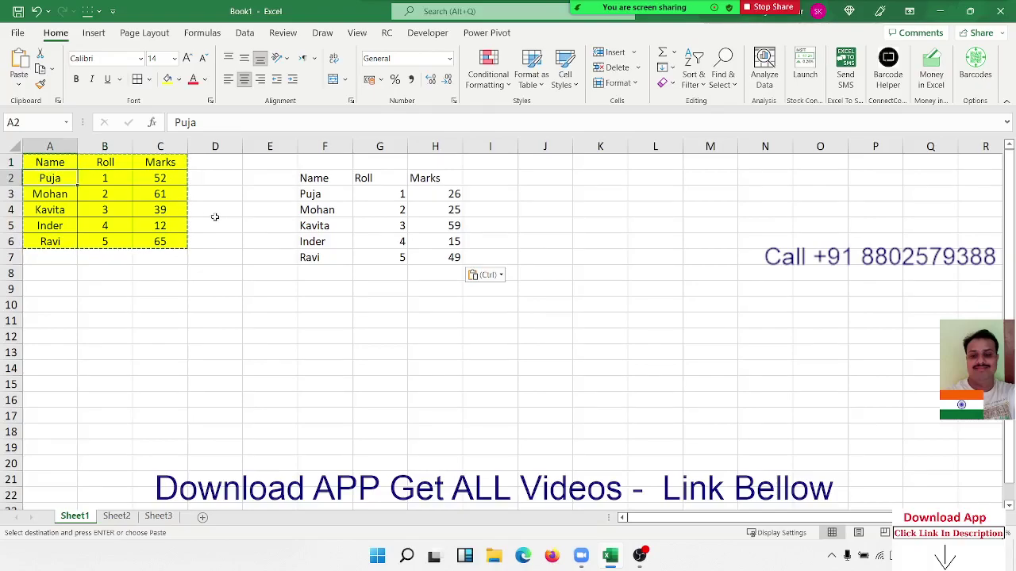
left_click(166, 197)
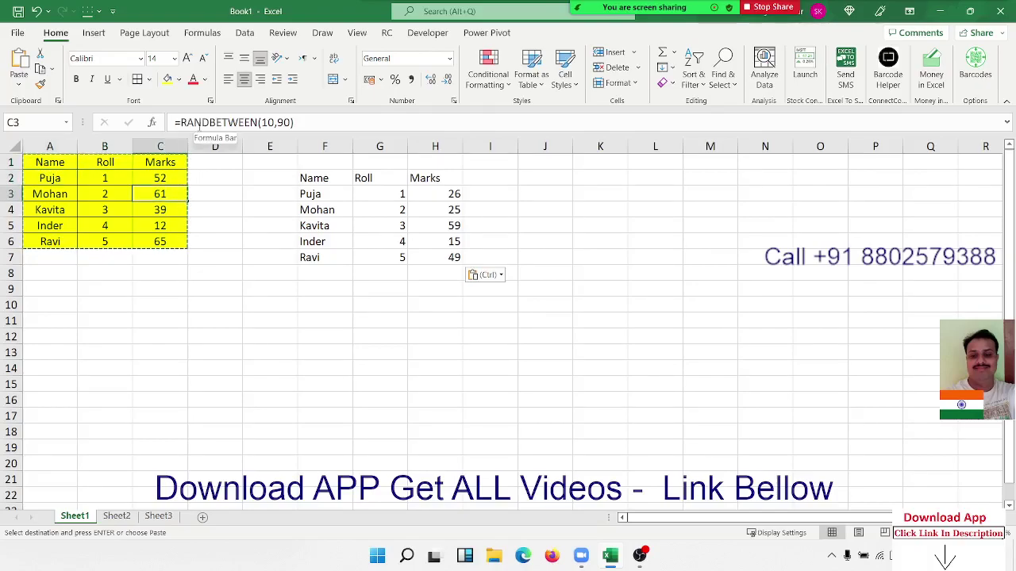
left_click(51, 183)
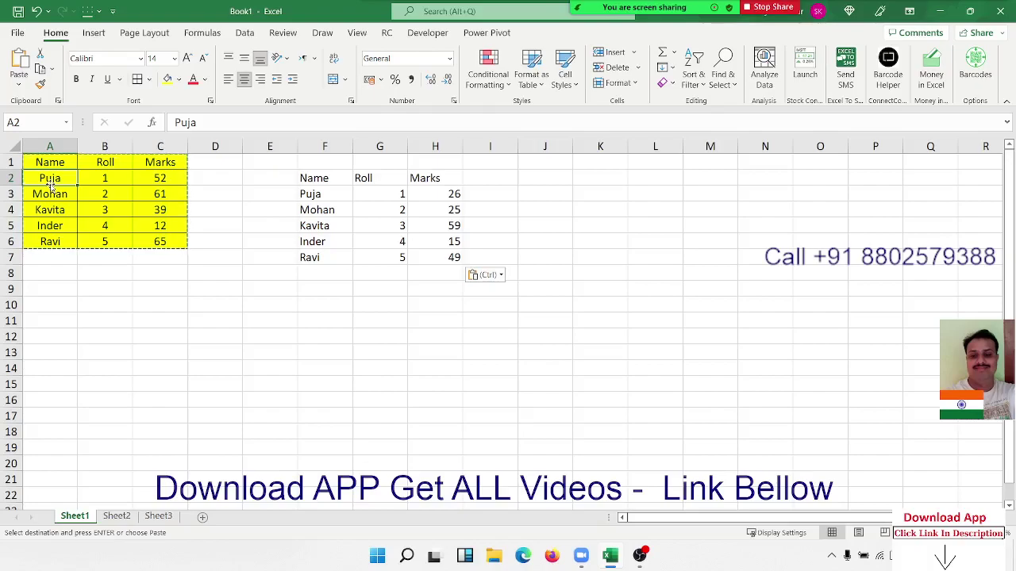
left_click(54, 163)
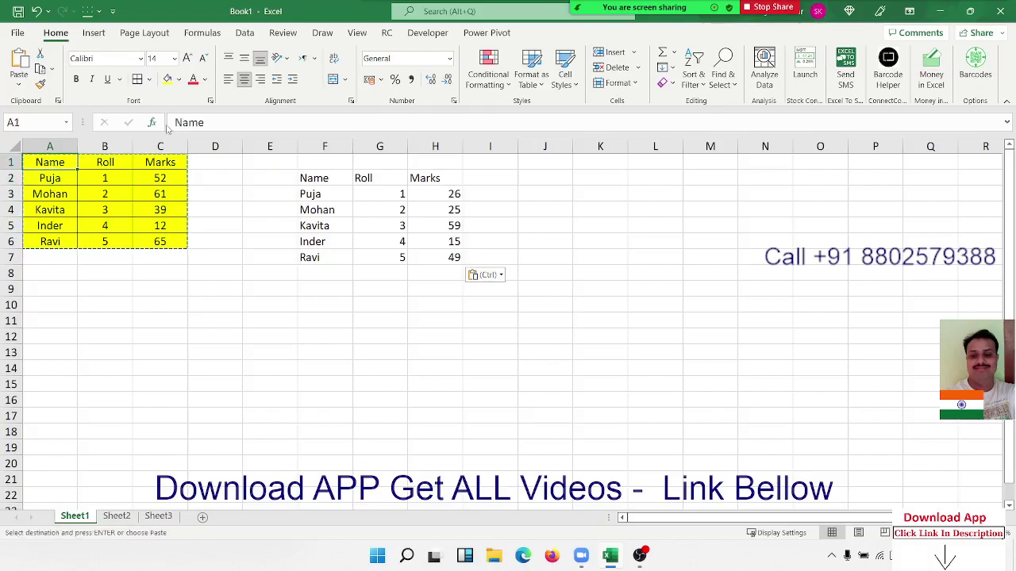
key("ctrl")
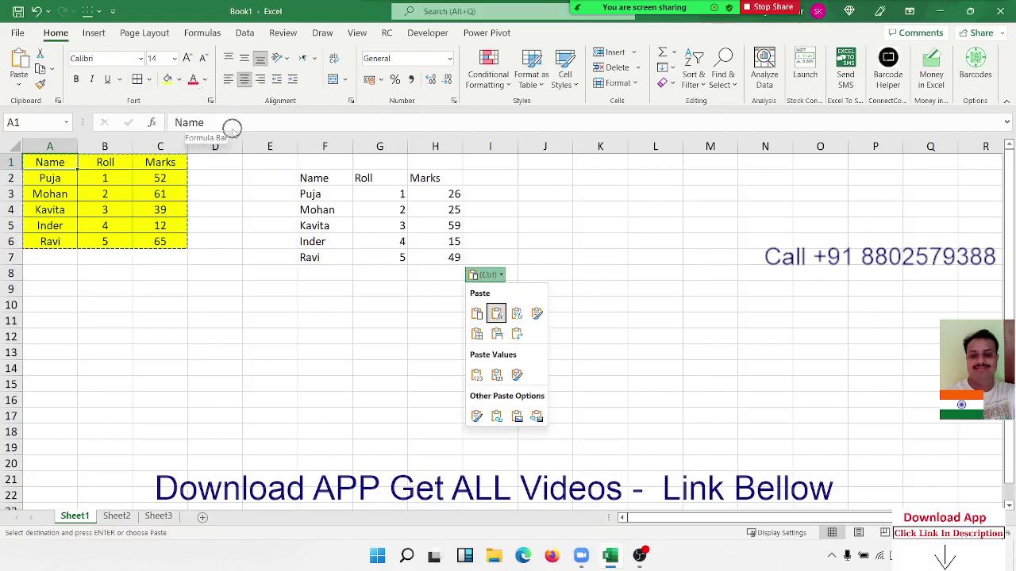
key("Escape")
key("Escape")
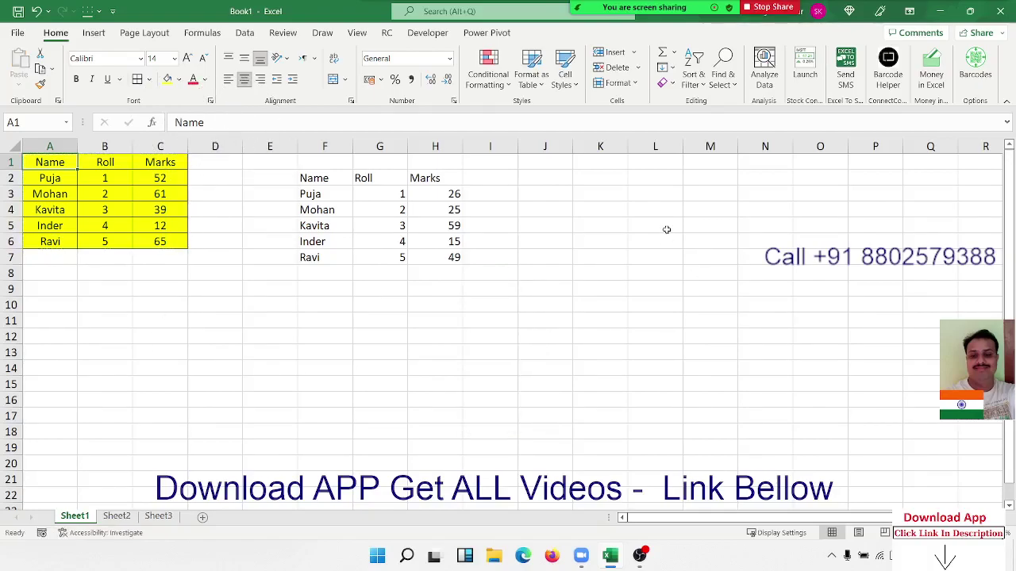
Enter 500 in cell L4
left_click(652, 207)
type("5")
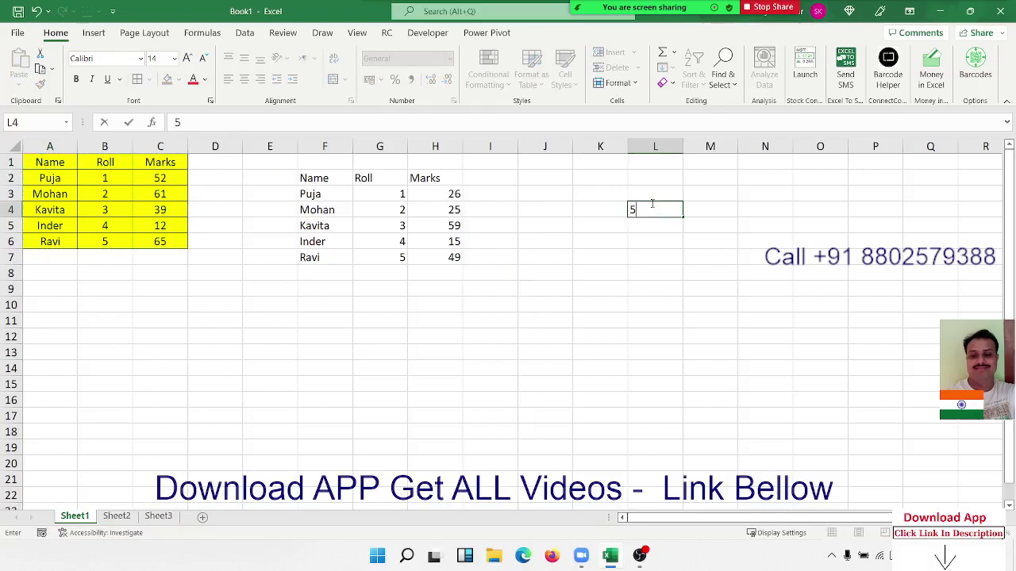
type("00")
key("Return")
Give L4 the custom number format "MRP " 0 so it shows MRP 500
left_click(650, 208)
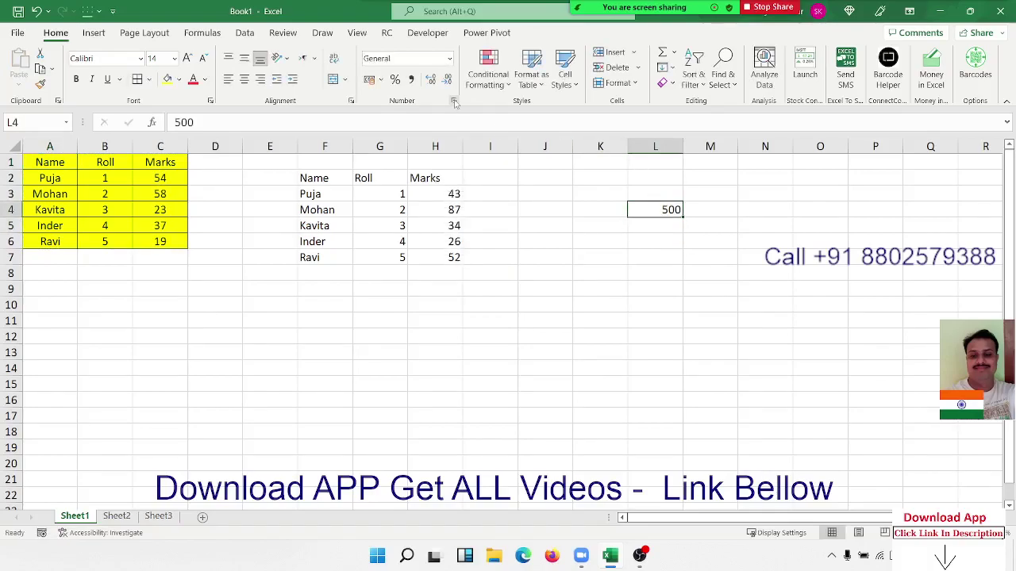
key("ctrl+1")
left_click(379, 244)
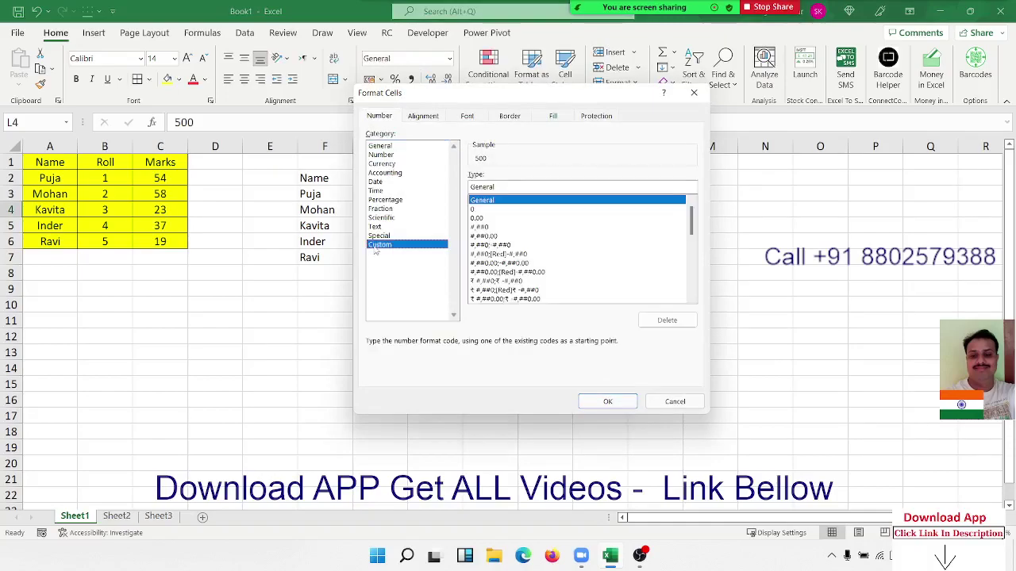
double_click(477, 188)
type("\"MRP")
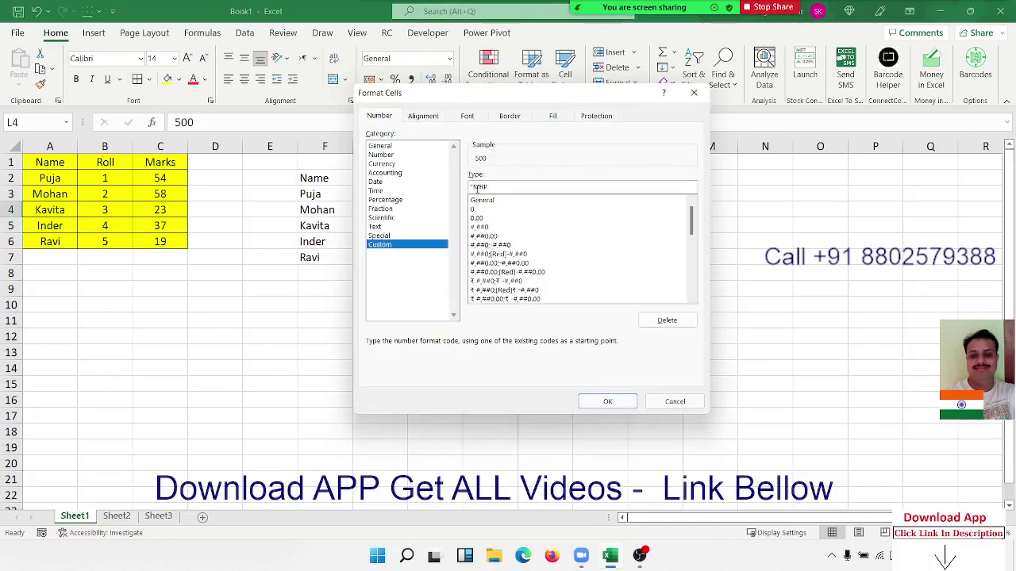
type(" \" 0")
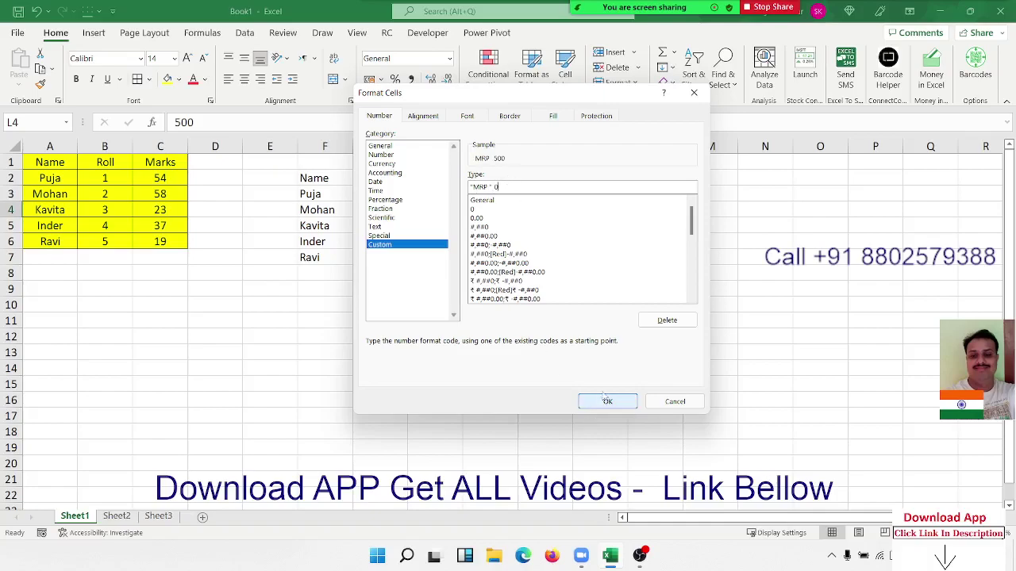
left_click(604, 399)
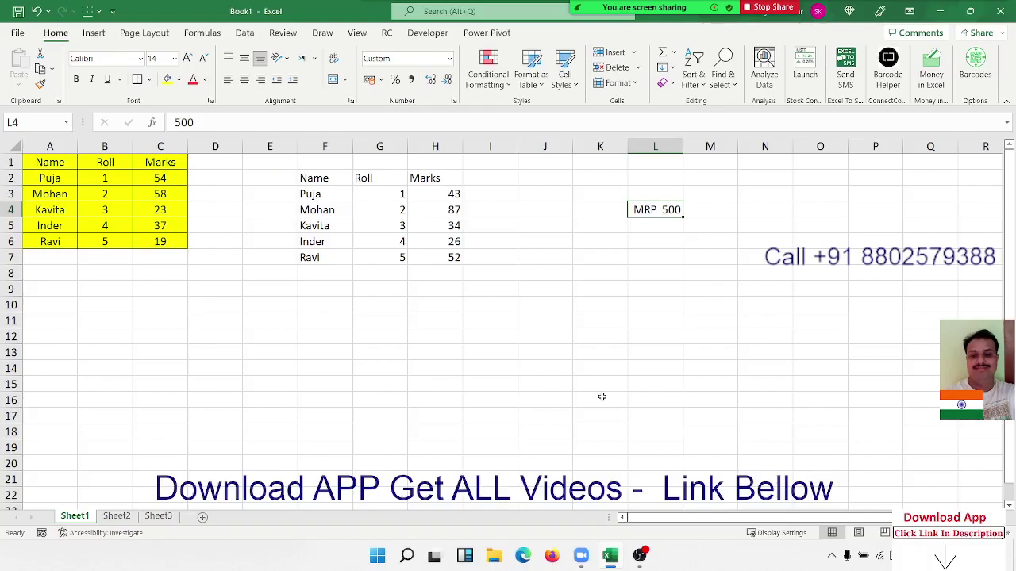
Paste L4 into I10 as a value only, showing plain 500
key("ctrl+c")
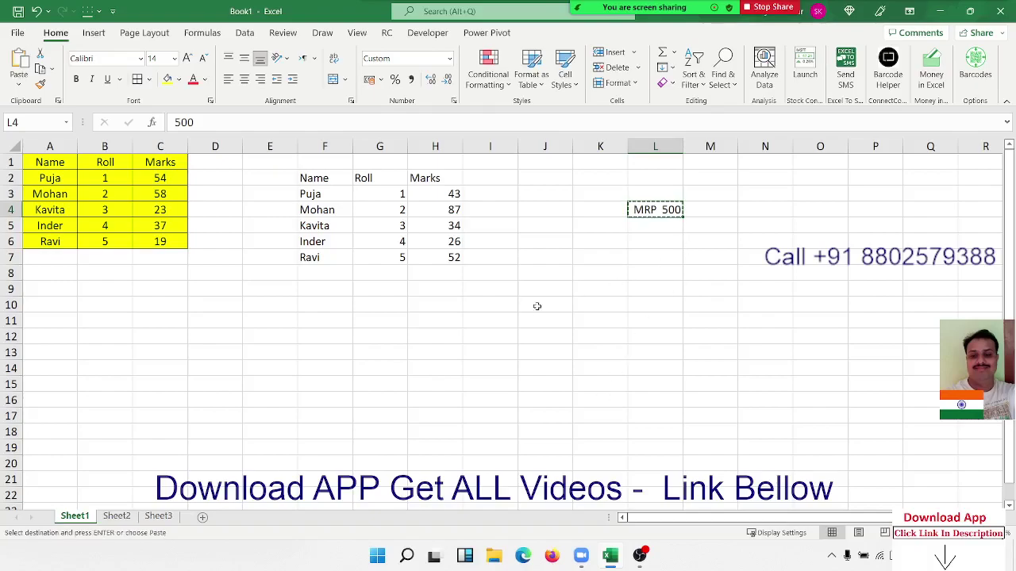
right_click(468, 312)
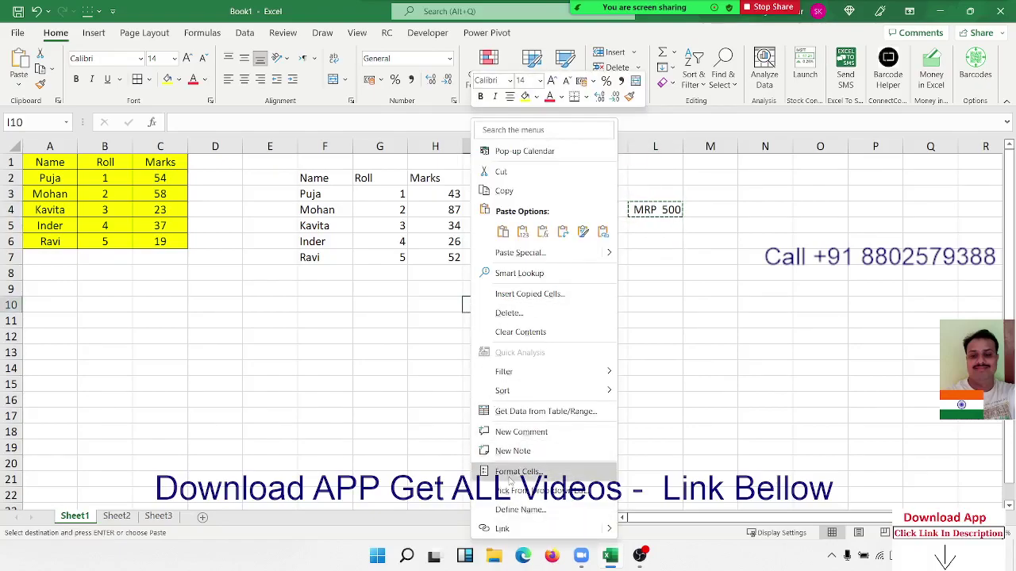
left_click(530, 256)
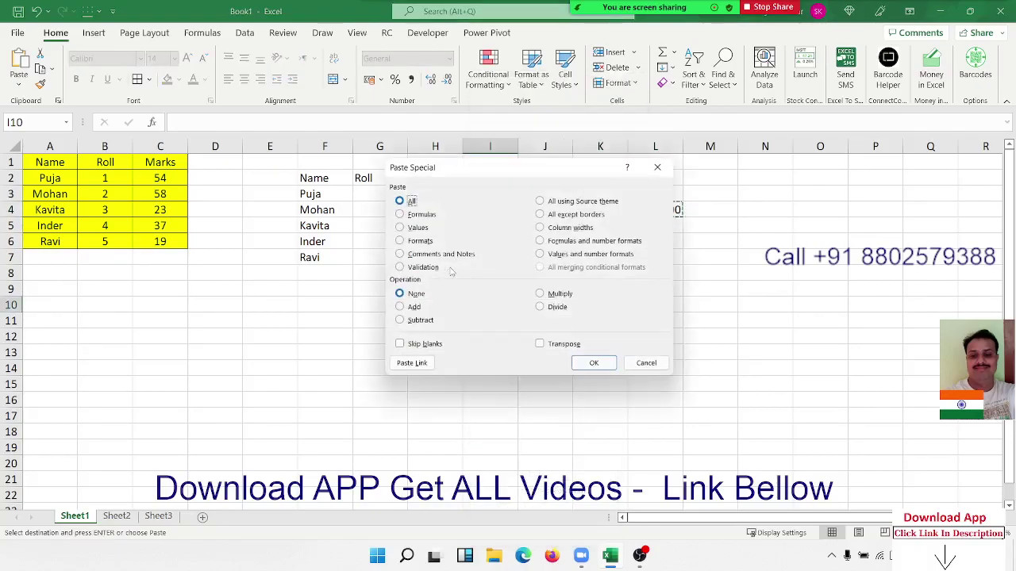
left_click(400, 227)
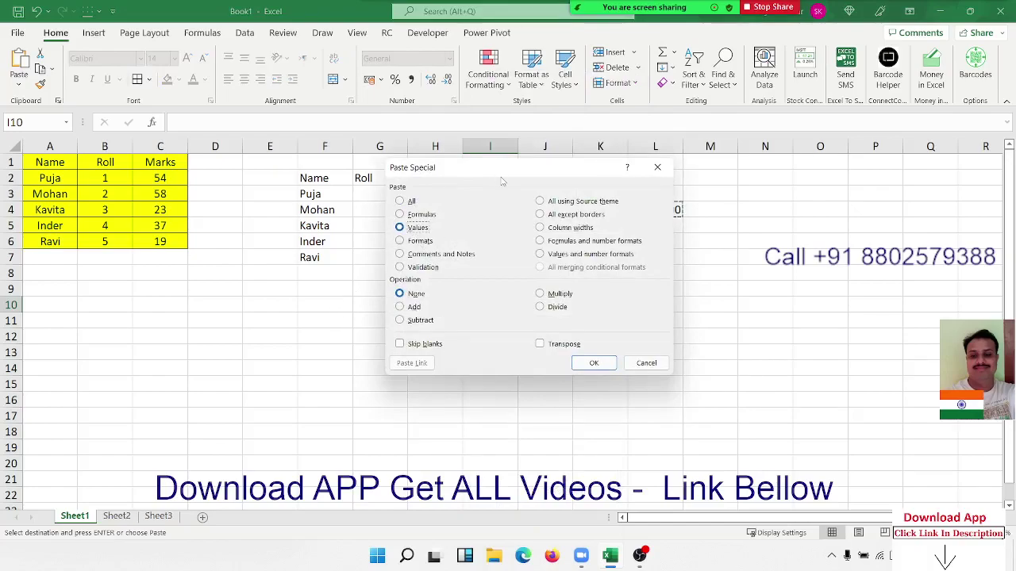
left_click_drag(496, 173, 170, 200)
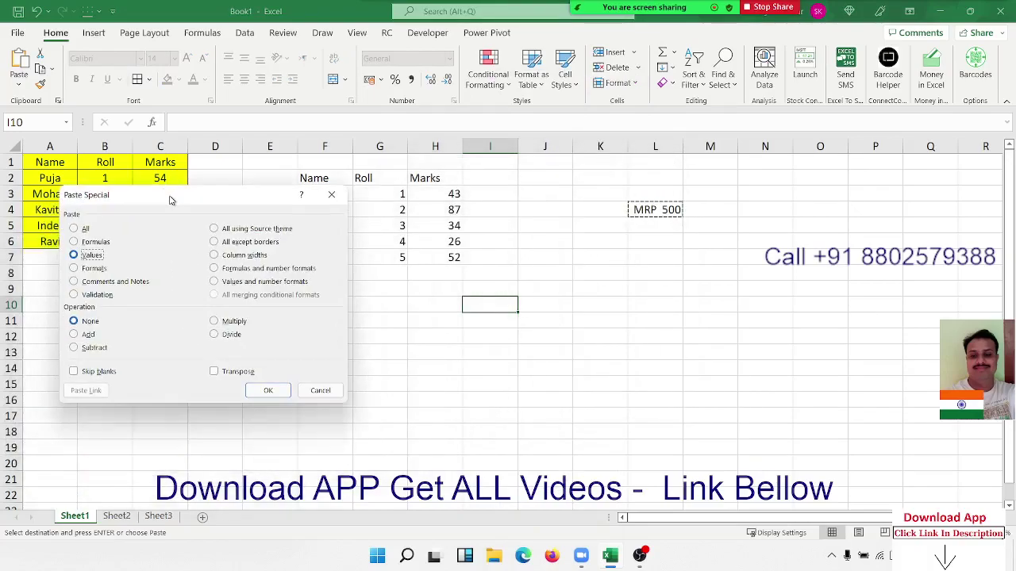
left_click(269, 390)
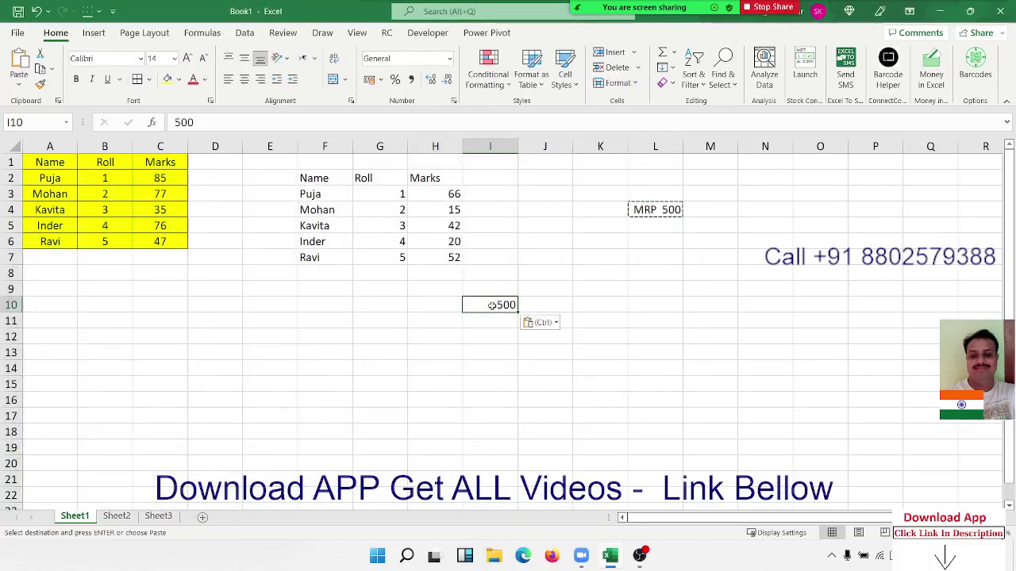
Confirm L4 stores 500, then clear both L4 and I10
left_click(671, 211)
key("Escape")
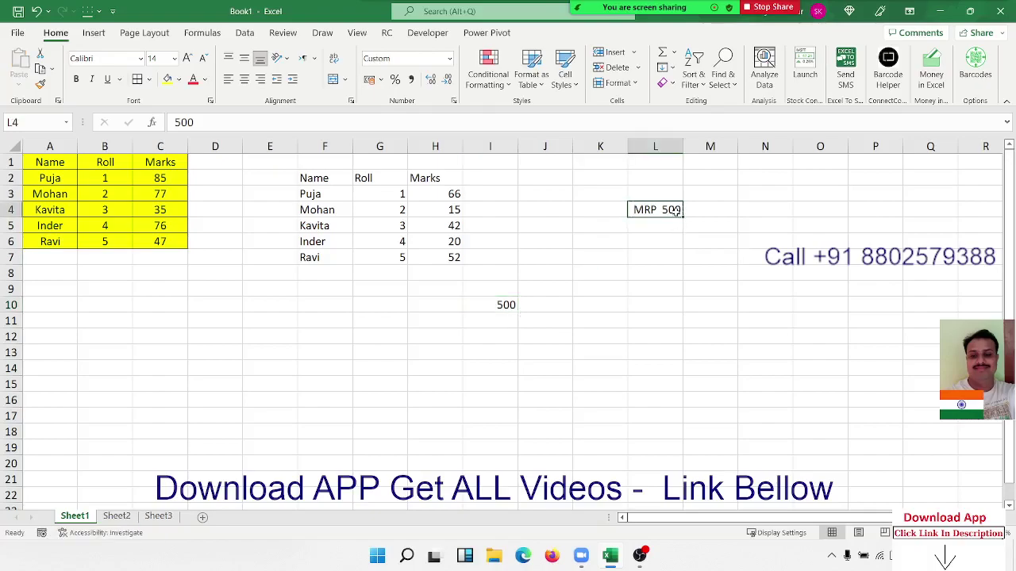
double_click(673, 210)
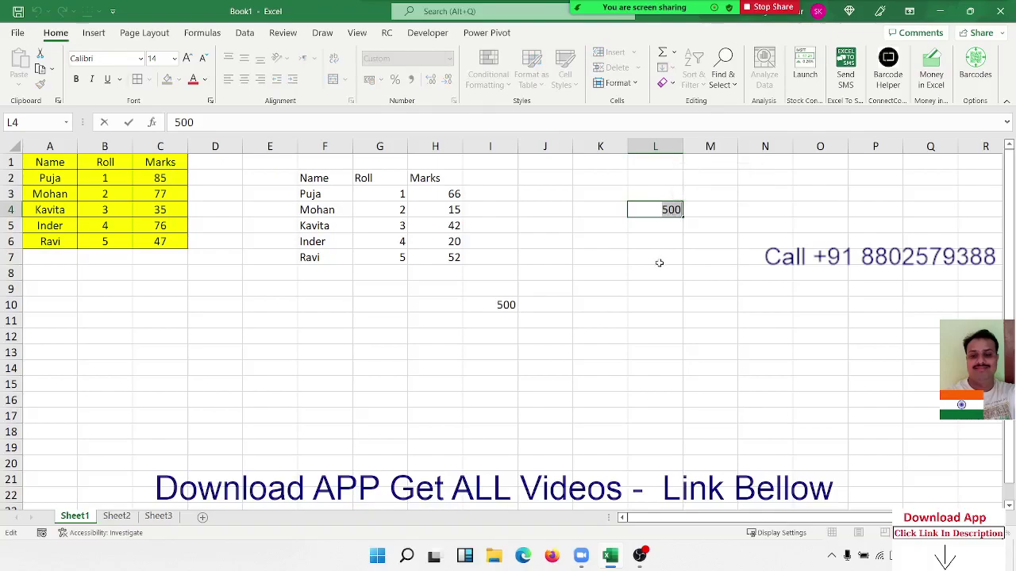
key("Escape")
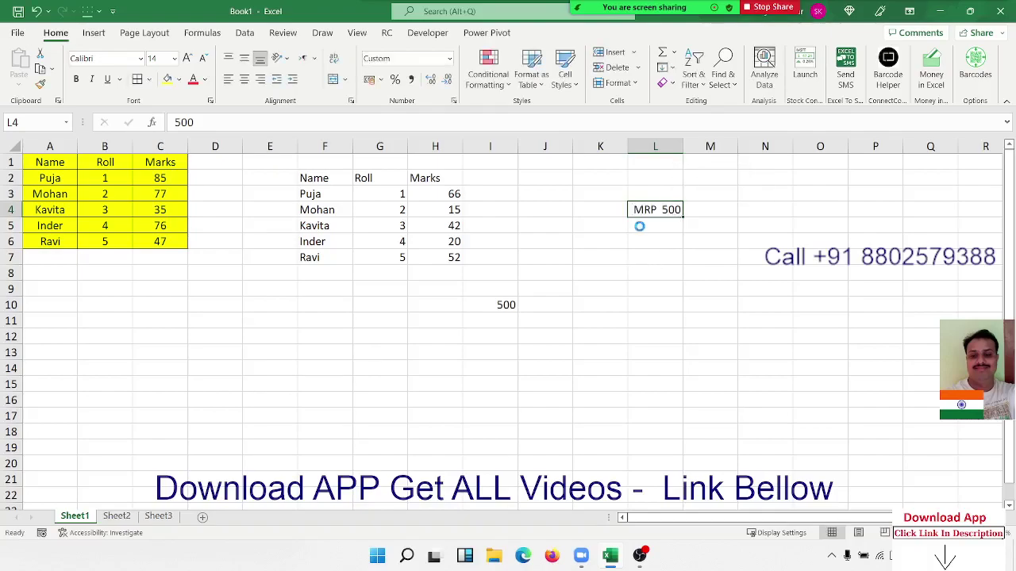
key("Delete")
left_click(509, 303)
key("Delete")
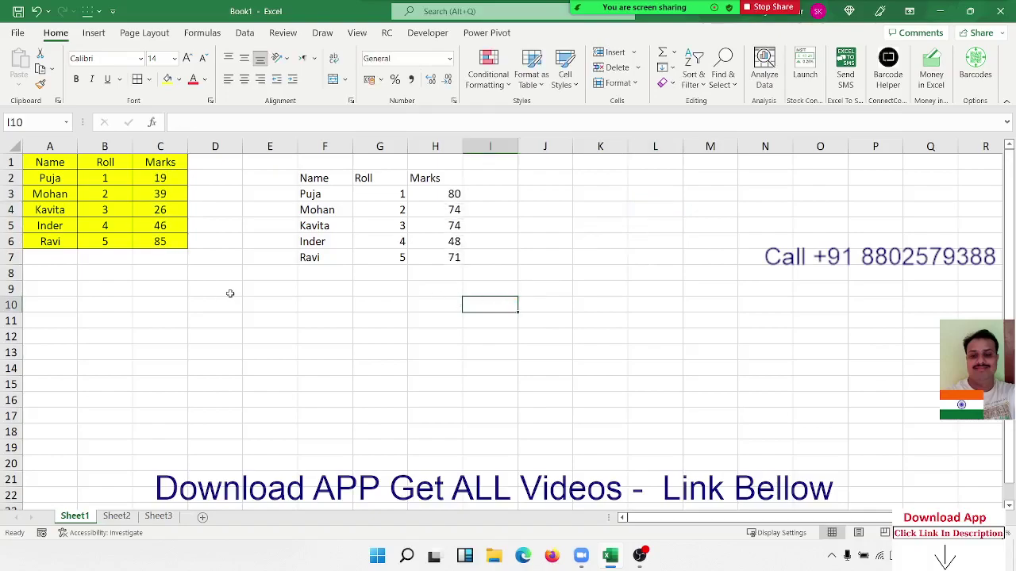
Select and copy the marks table A1:C6
left_click(46, 238)
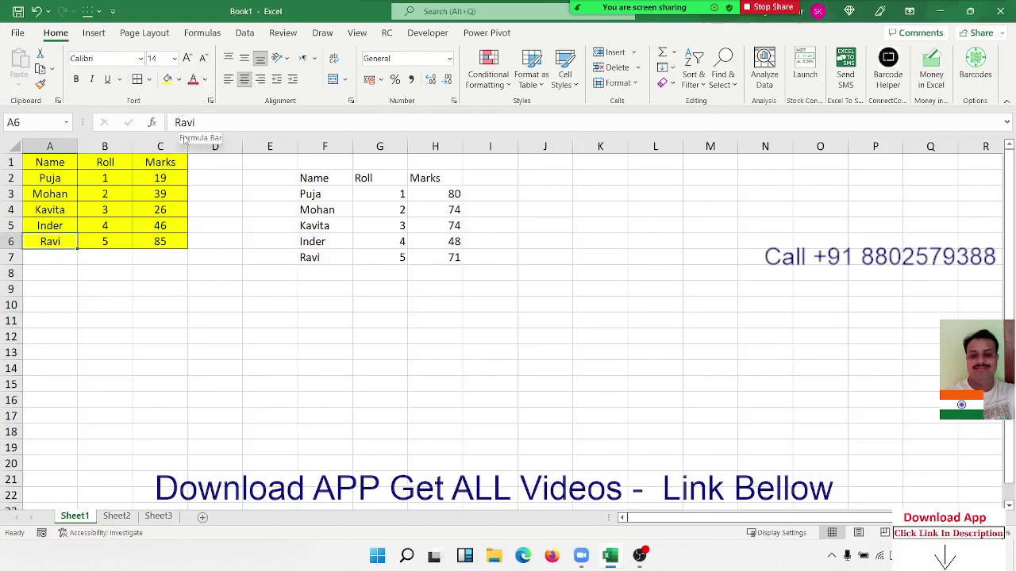
left_click_drag(102, 163, 161, 209)
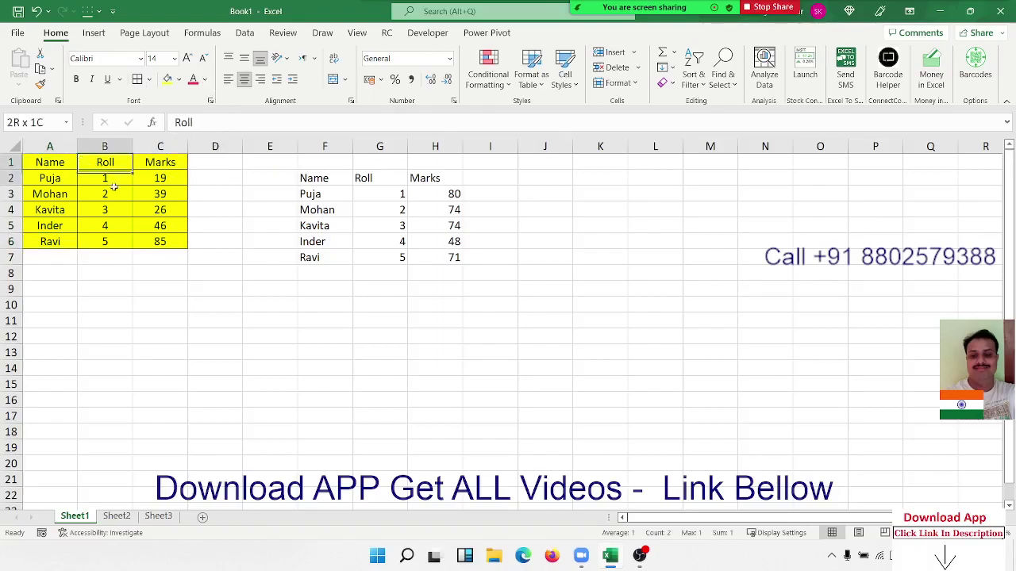
left_click_drag(60, 163, 159, 240)
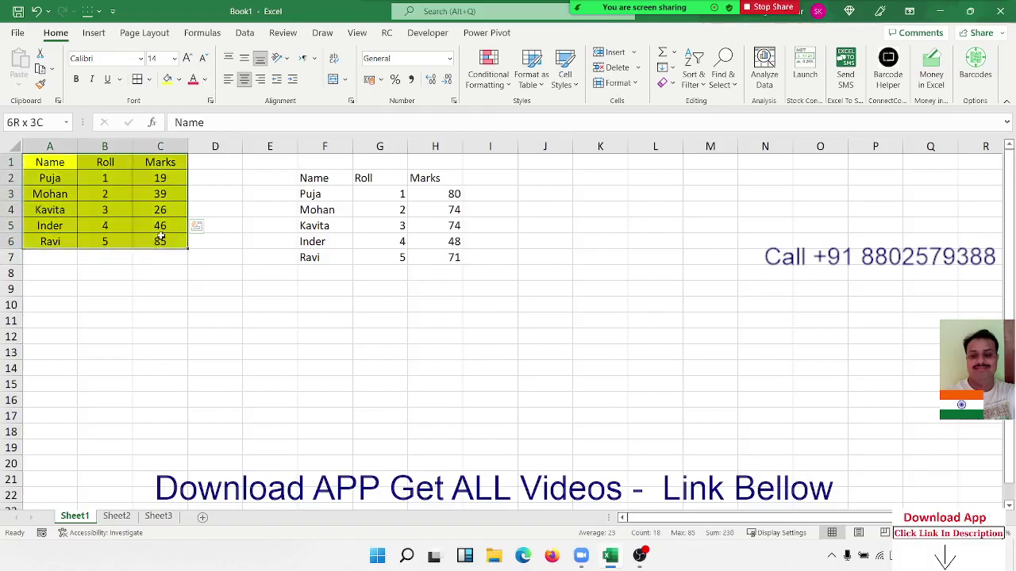
key("ctrl+c")
Paste it at J1 as values only and check the pasted marks in column L
right_click(548, 158)
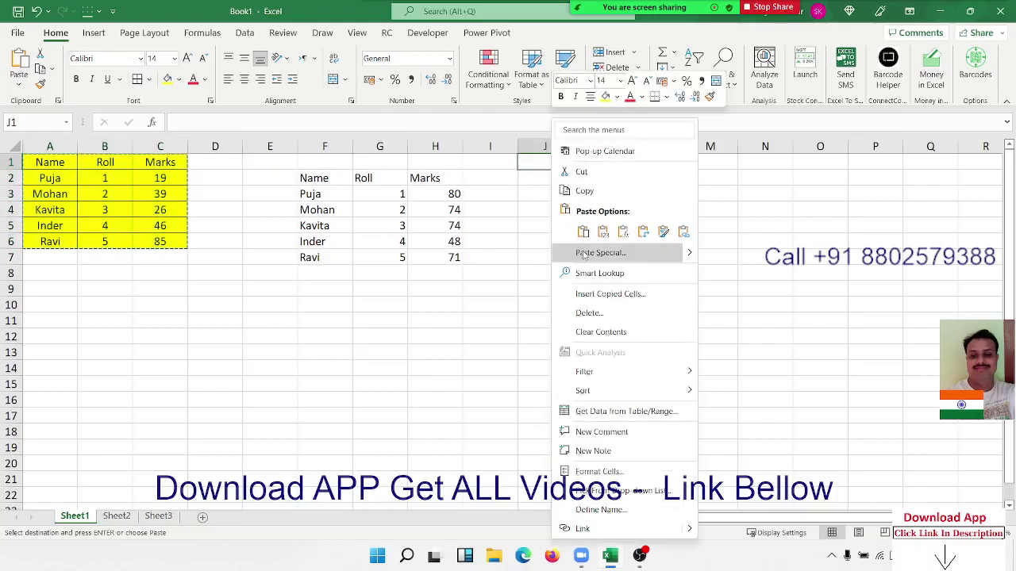
left_click(583, 253)
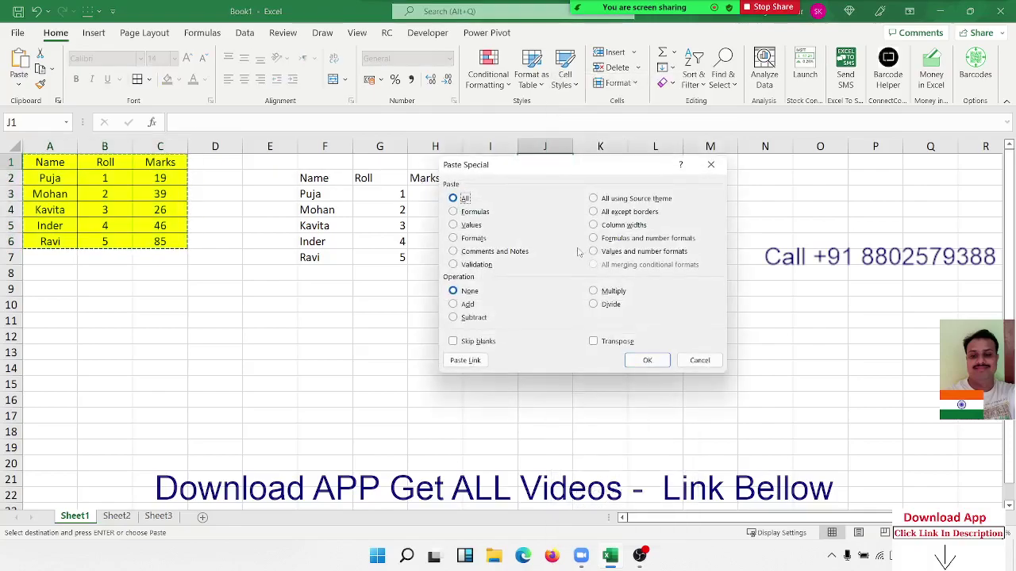
left_click(471, 226)
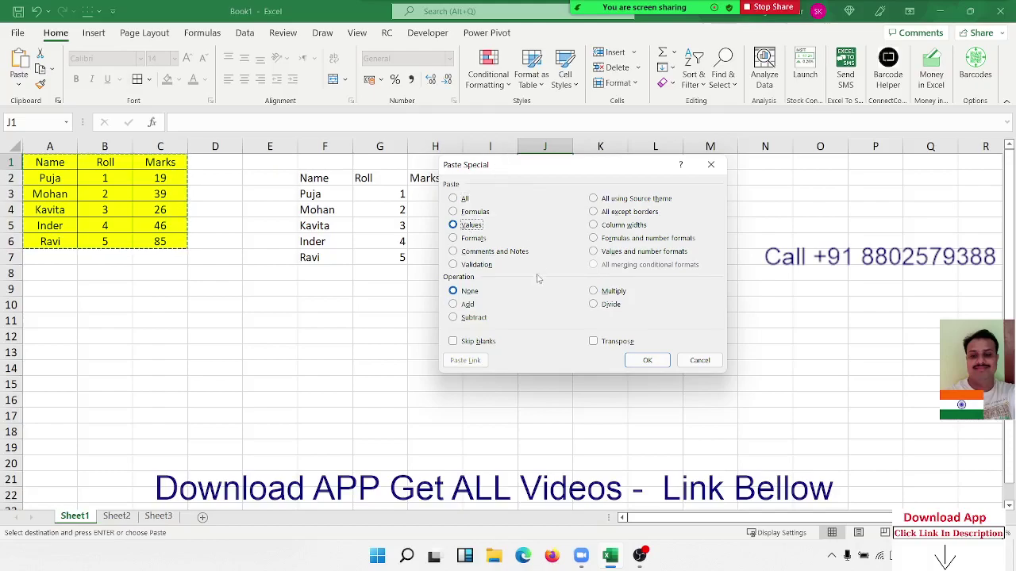
left_click_drag(515, 174, 722, 212)
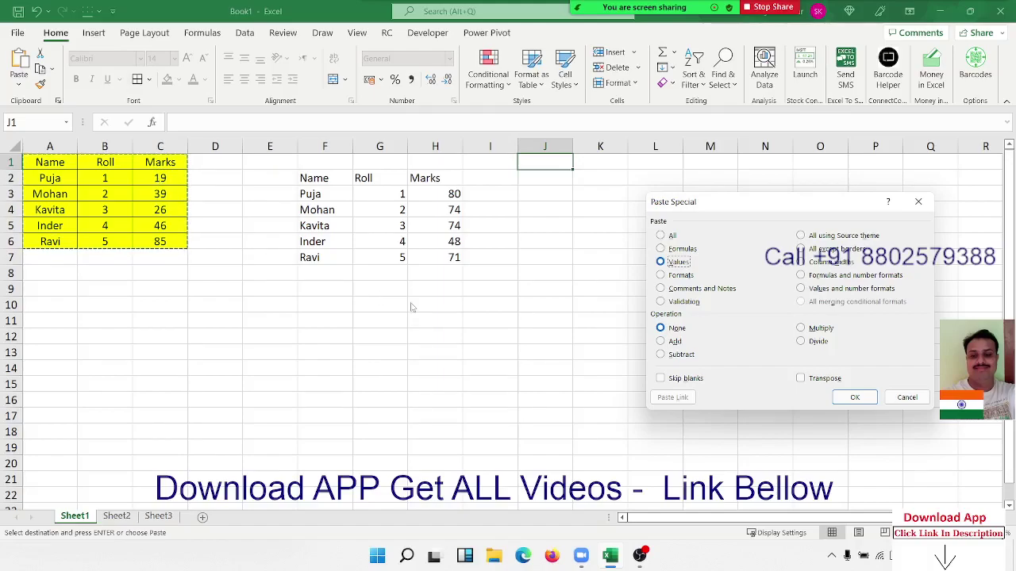
left_click(855, 398)
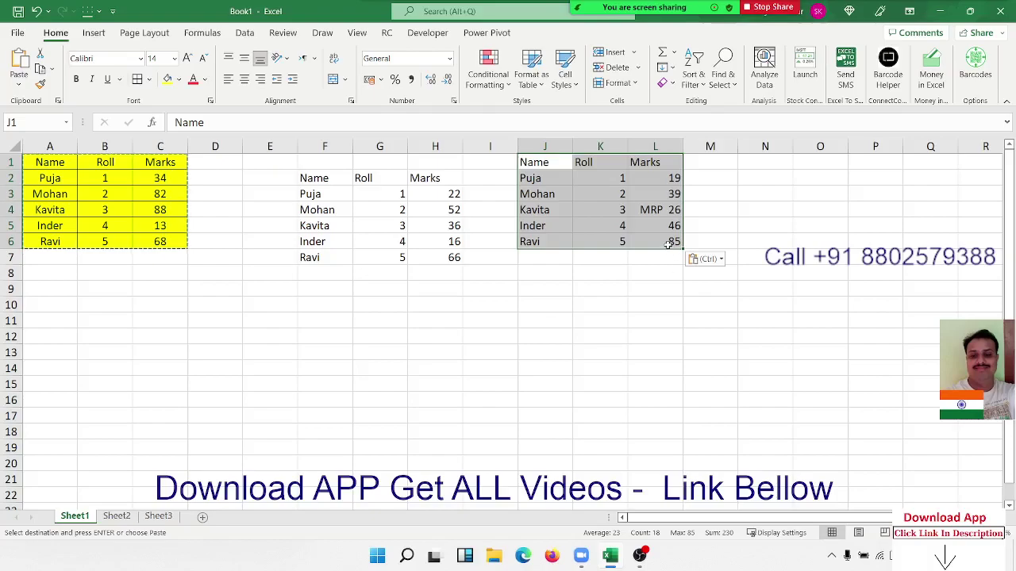
left_click(661, 209)
left_click(663, 194)
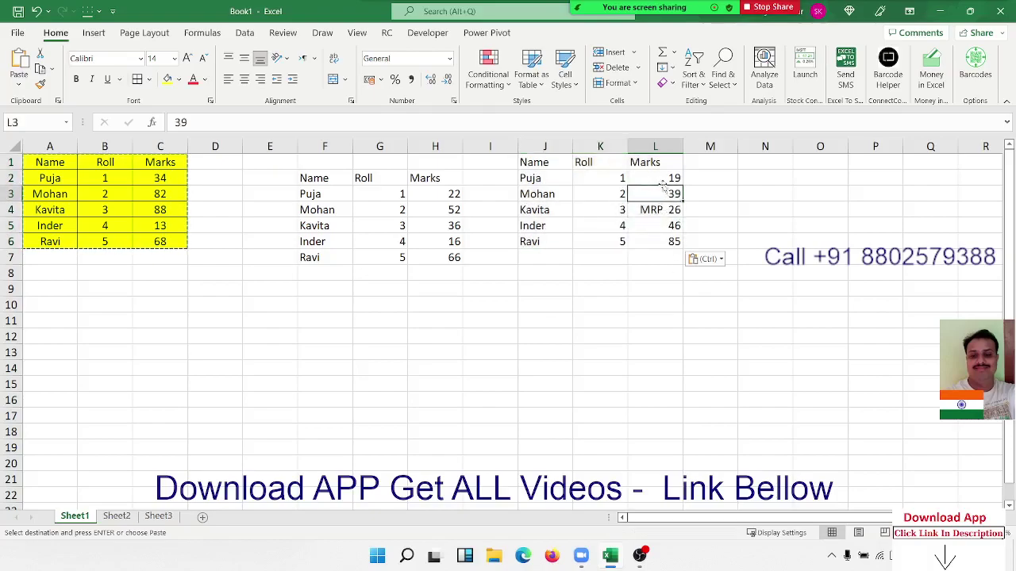
left_click(662, 174)
Check the pasted name in J3 and H4's RANDBETWEEN formula, watching marks regenerate
left_click(565, 193)
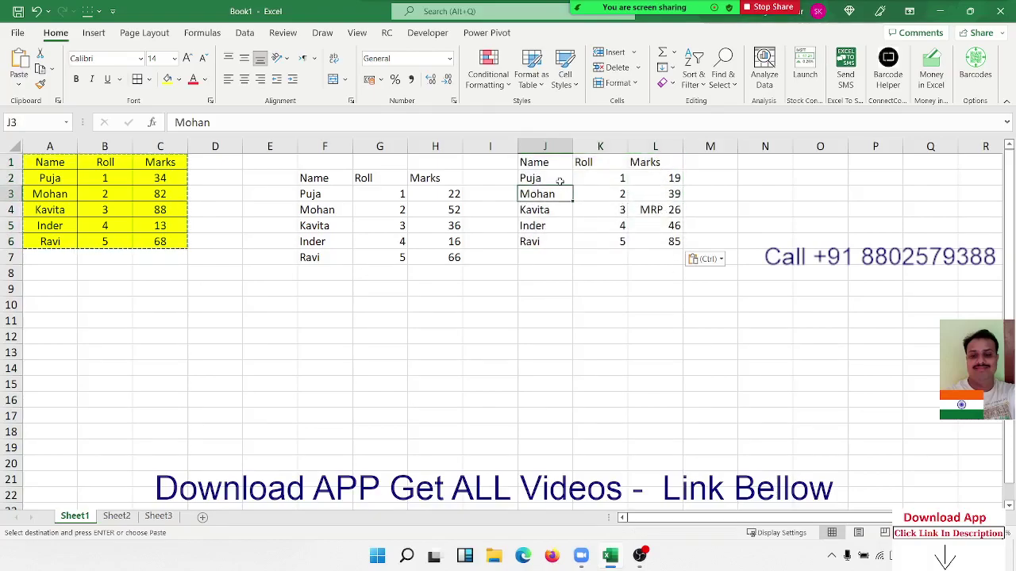
left_click(453, 209)
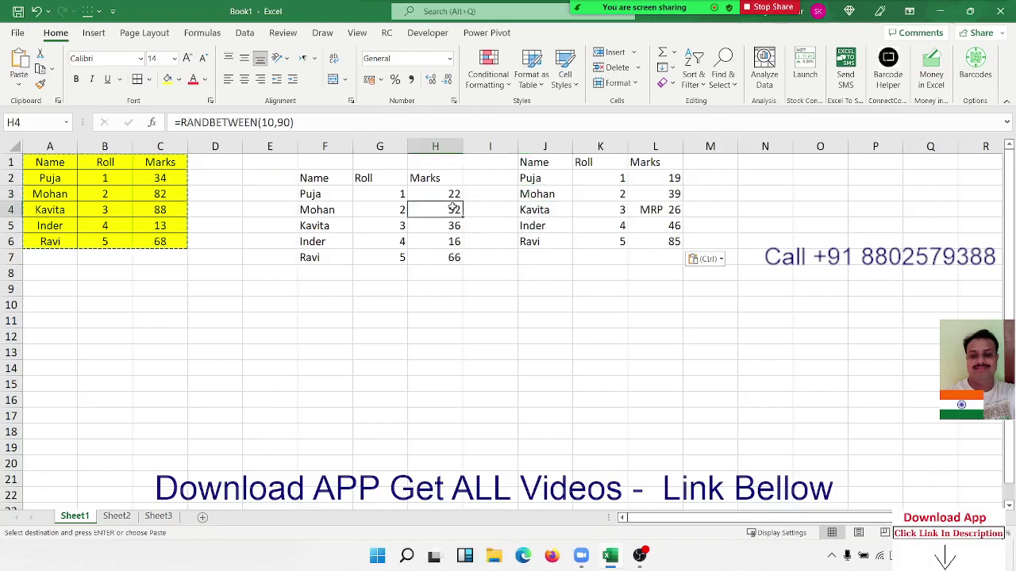
left_click(512, 304)
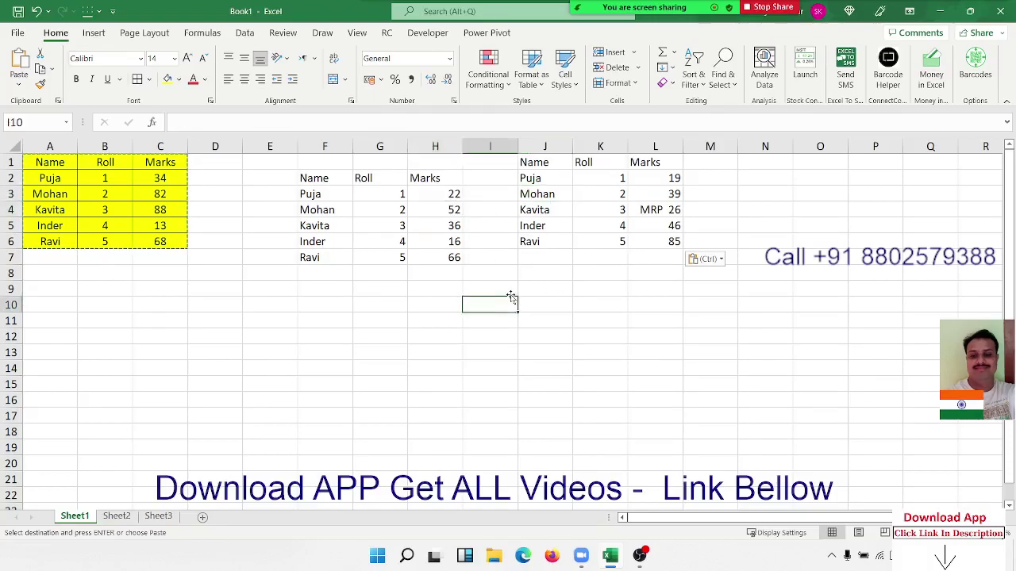
left_click(433, 316)
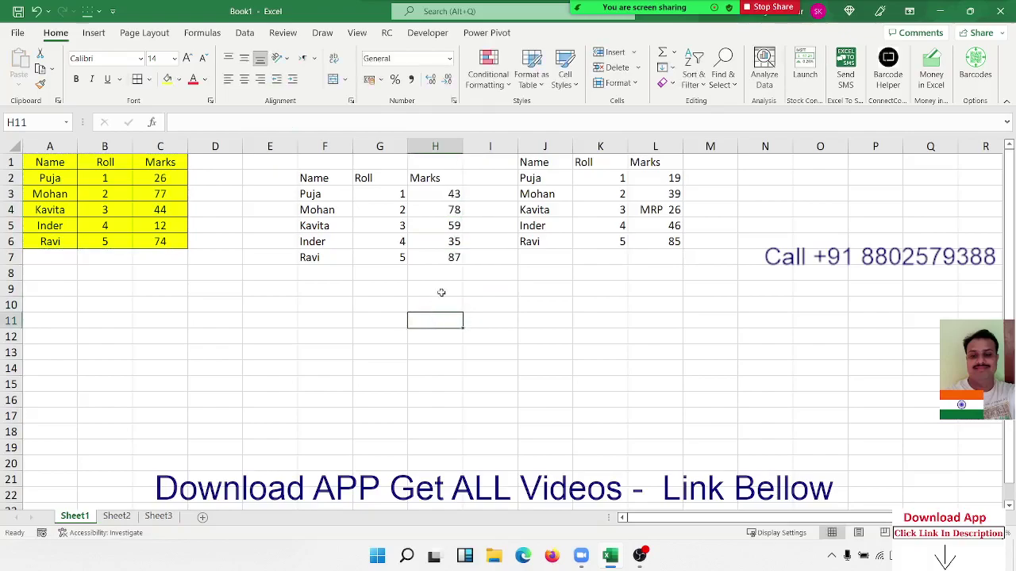
Select and copy the random marks in H3:H7
left_click(453, 196)
left_click(445, 211)
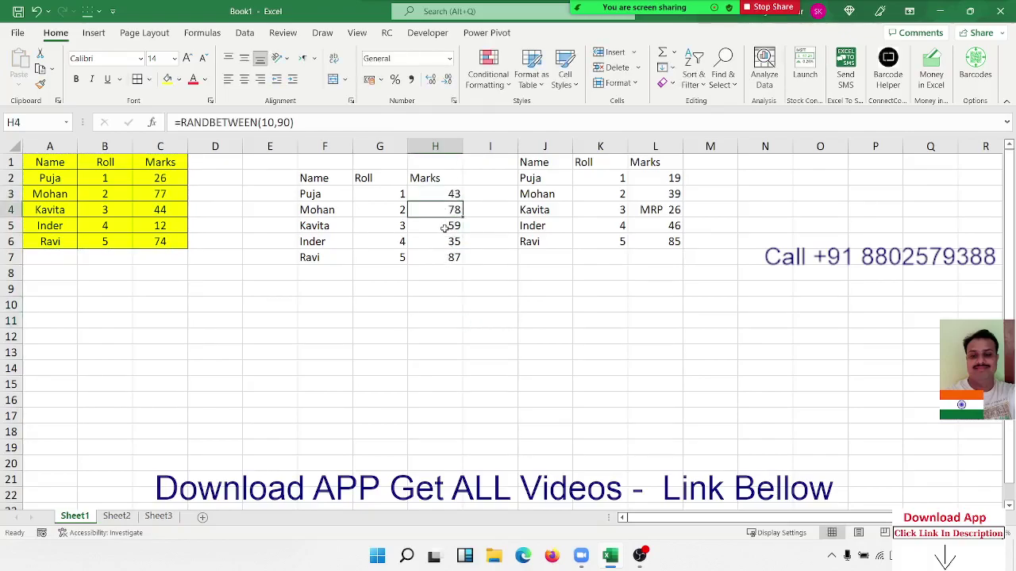
left_click(446, 228)
left_click(446, 242)
left_click(446, 254)
left_click_drag(445, 255, 449, 194)
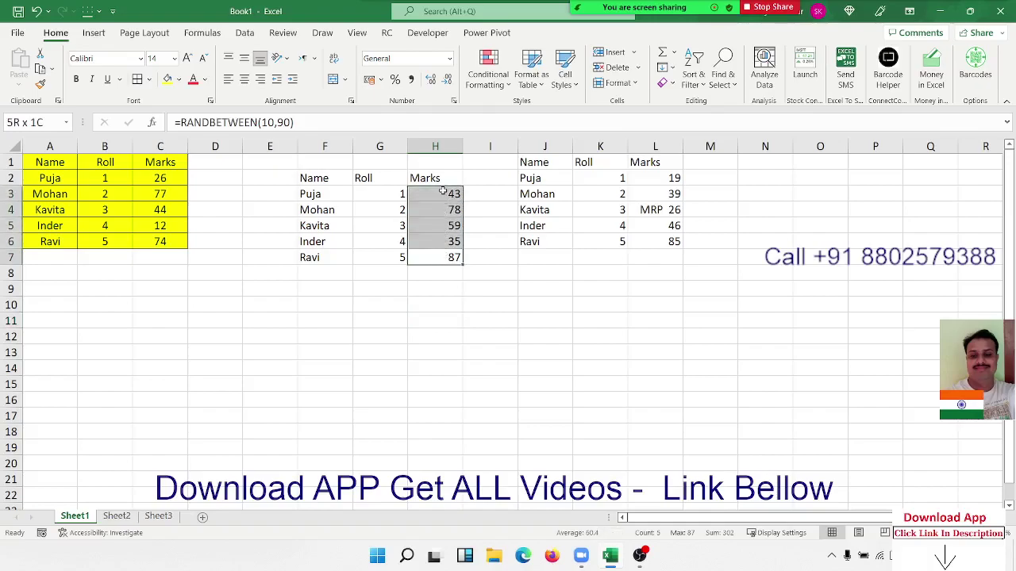
key("ctrl+c")
Paste them over H3:H7 as fixed values 43, 78, 59, 35, 87, then open the File backstage
right_click(456, 209)
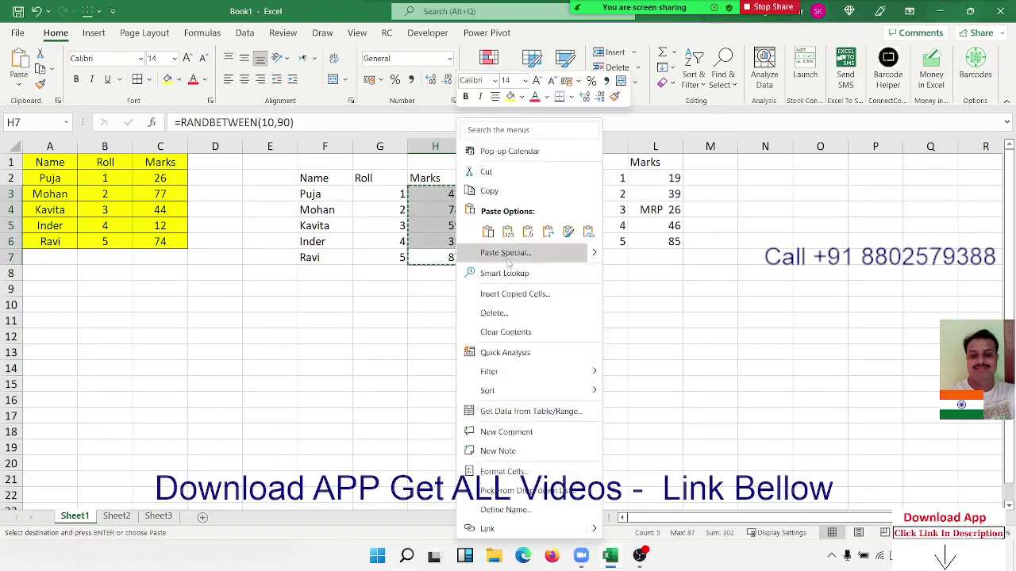
left_click(506, 252)
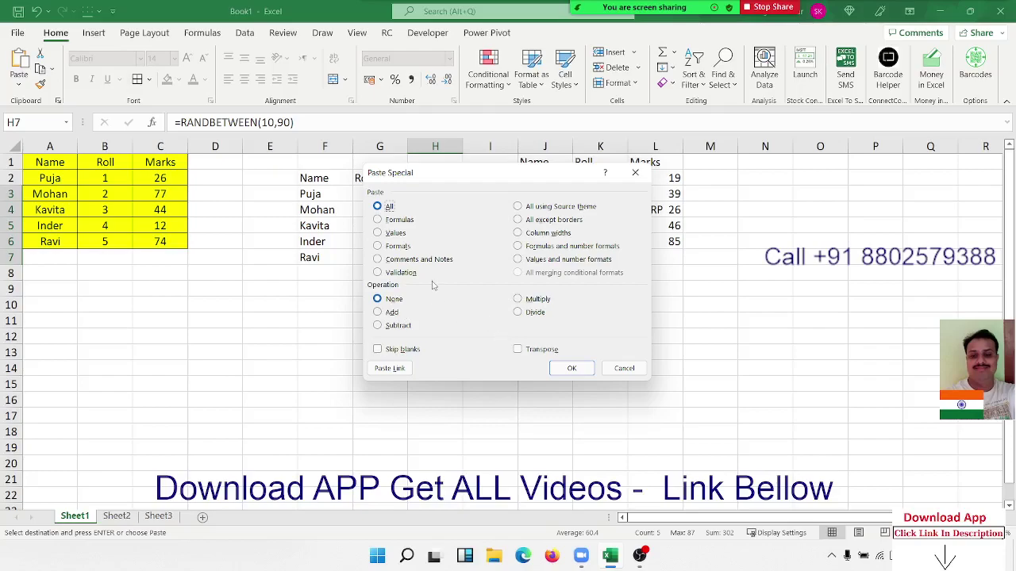
left_click_drag(431, 172, 566, 185)
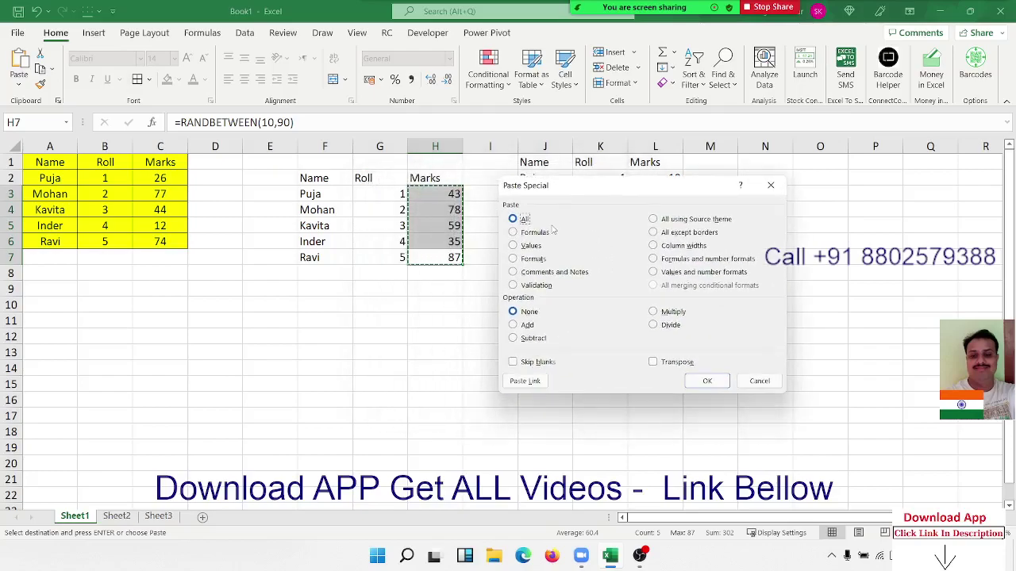
left_click(512, 245)
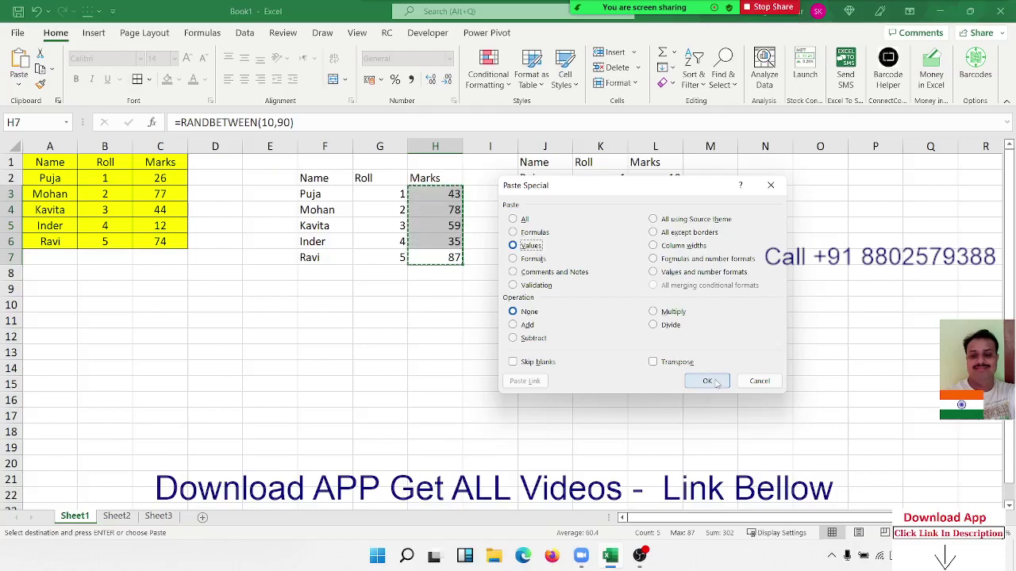
left_click(716, 383)
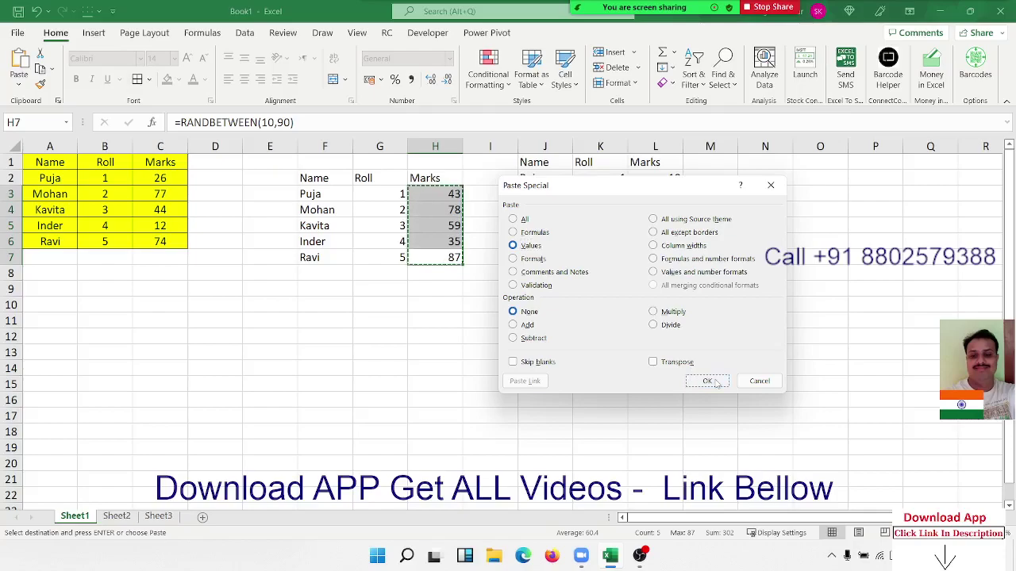
double_click(450, 193)
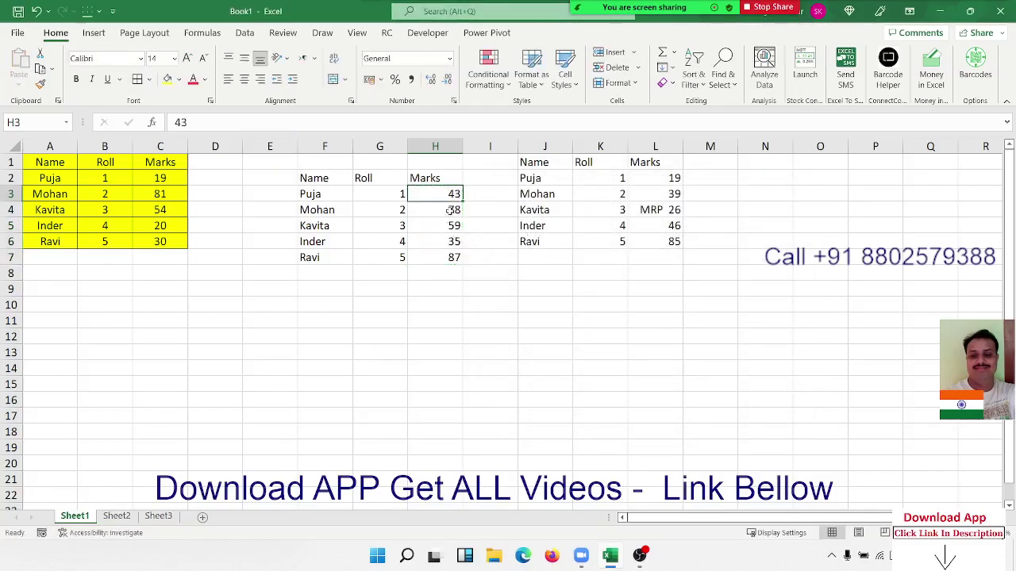
double_click(448, 210)
left_click(449, 241)
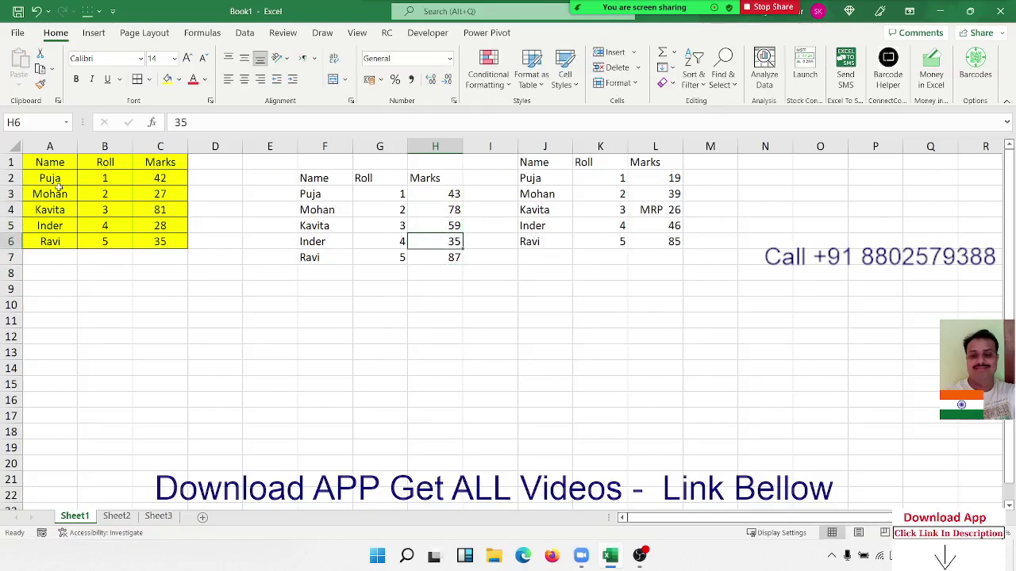
left_click(19, 32)
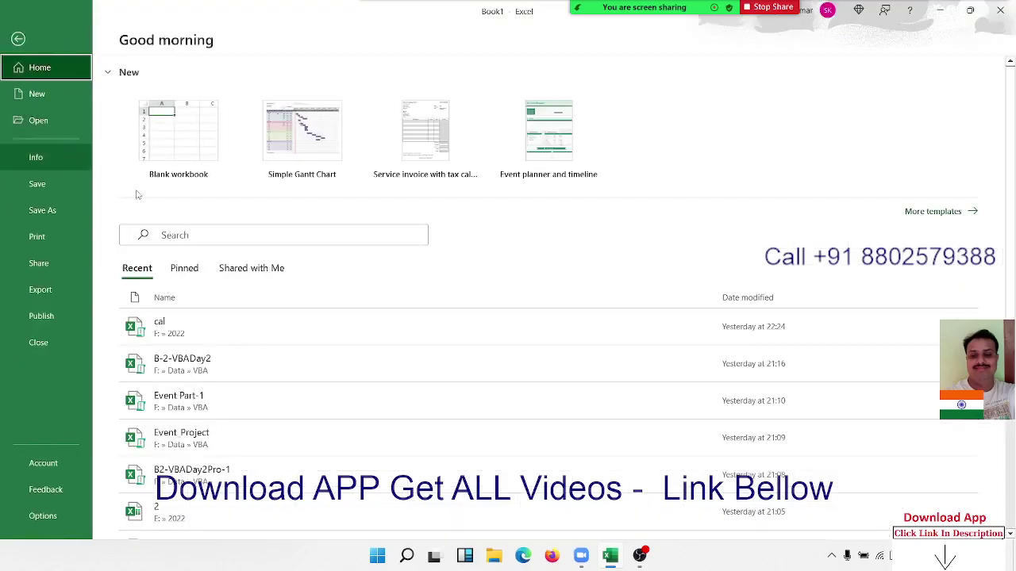
Open the pinned DA-Sales workbook from the Open list
scroll(433, 449, "down", 2)
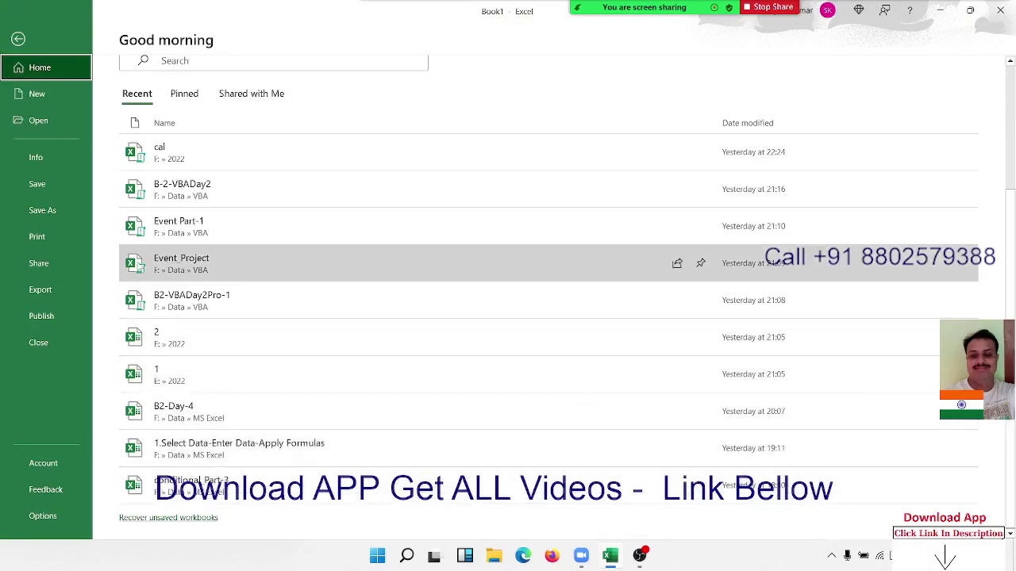
left_click(60, 128)
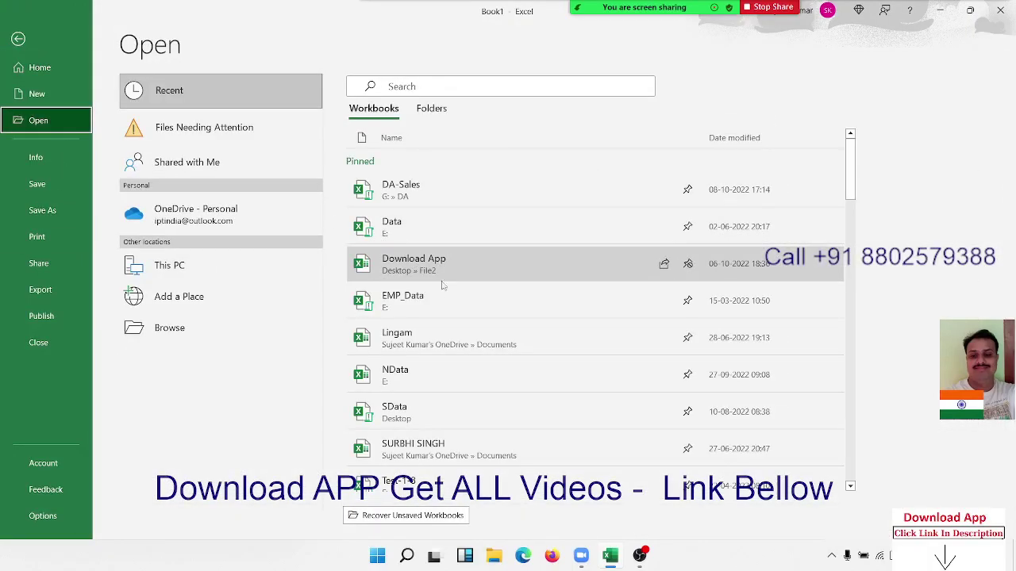
left_click(458, 199)
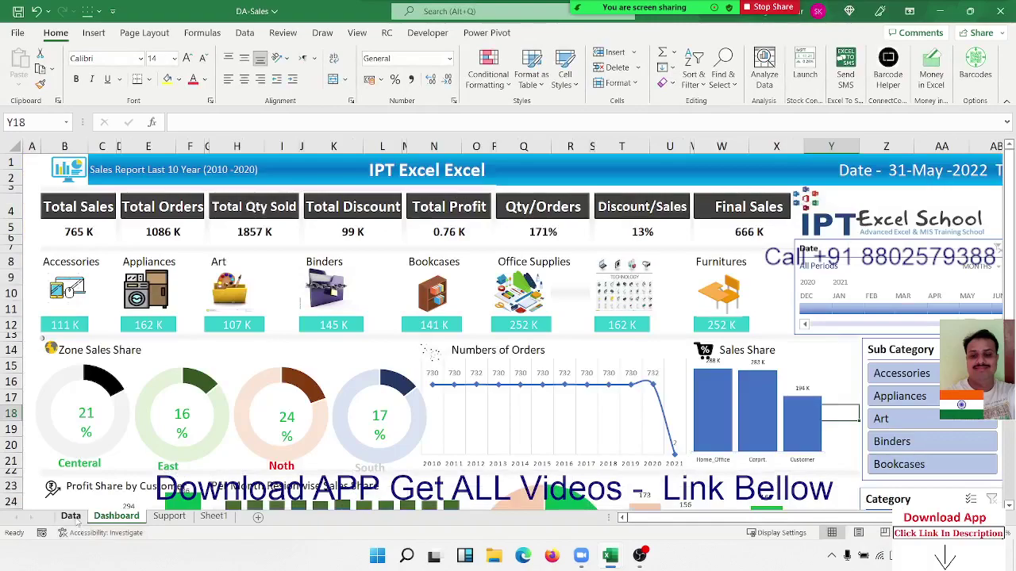
Glance at the Data sheet, then inspect the Dashboard KPI formulas from Total Sales to Total Profit
left_click(76, 517)
left_click(116, 517)
left_click(82, 238)
left_click(169, 236)
left_click(238, 228)
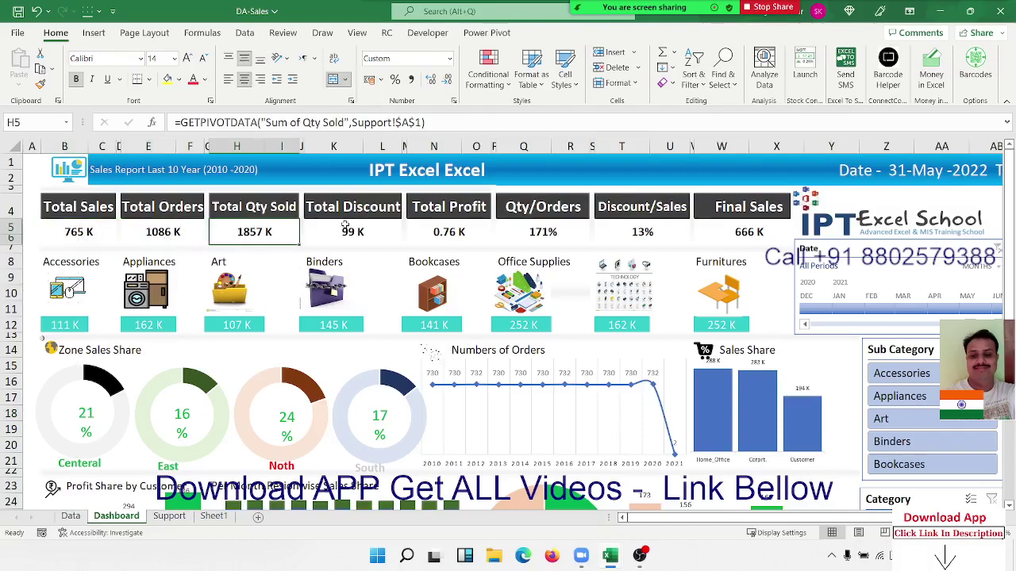
left_click(344, 223)
left_click(438, 229)
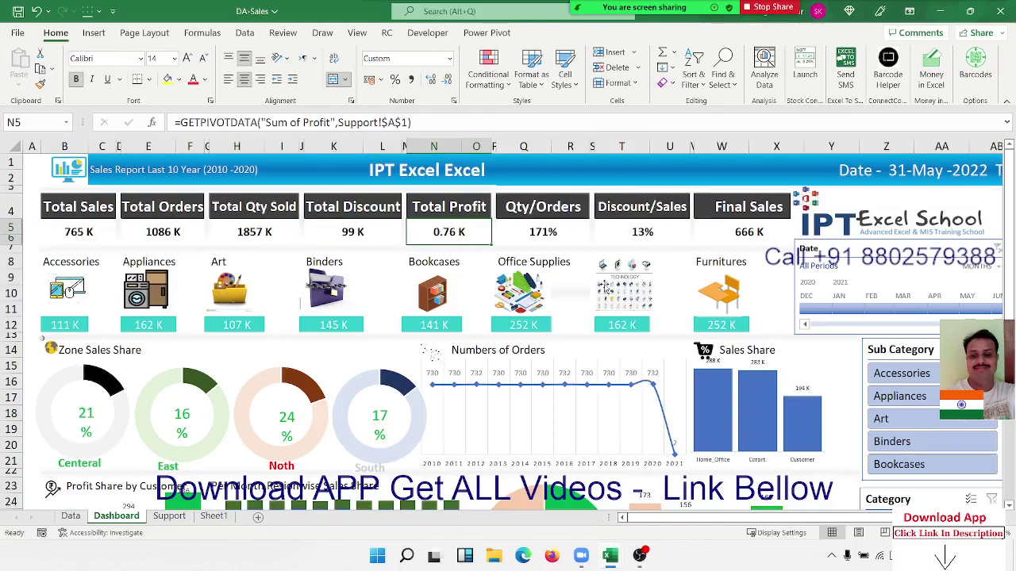
Go to the Data sheet of raw daily sales records
scroll(604, 287, "down", 3)
scroll(604, 287, "up", 3)
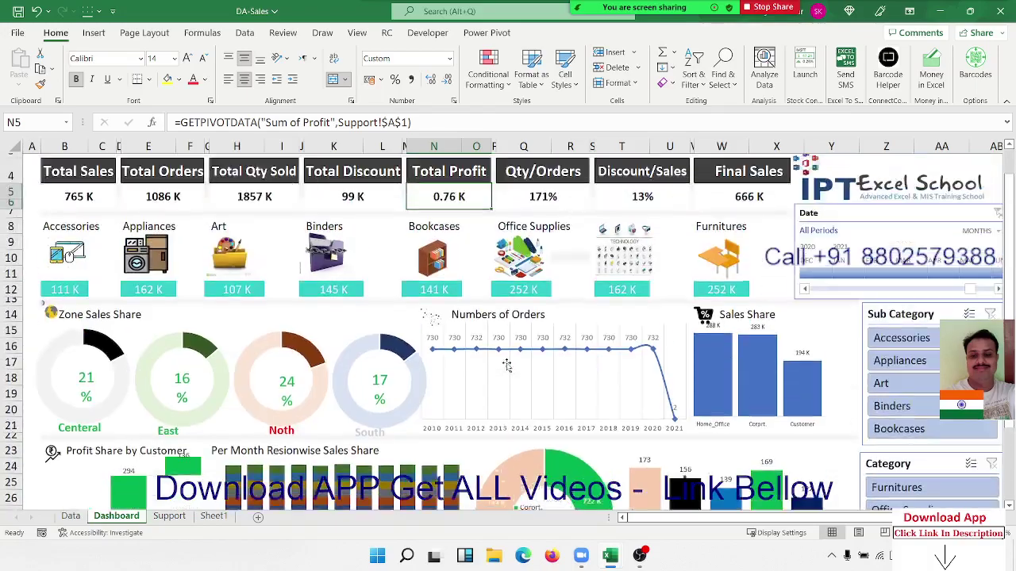
scroll(604, 288, "up", 1)
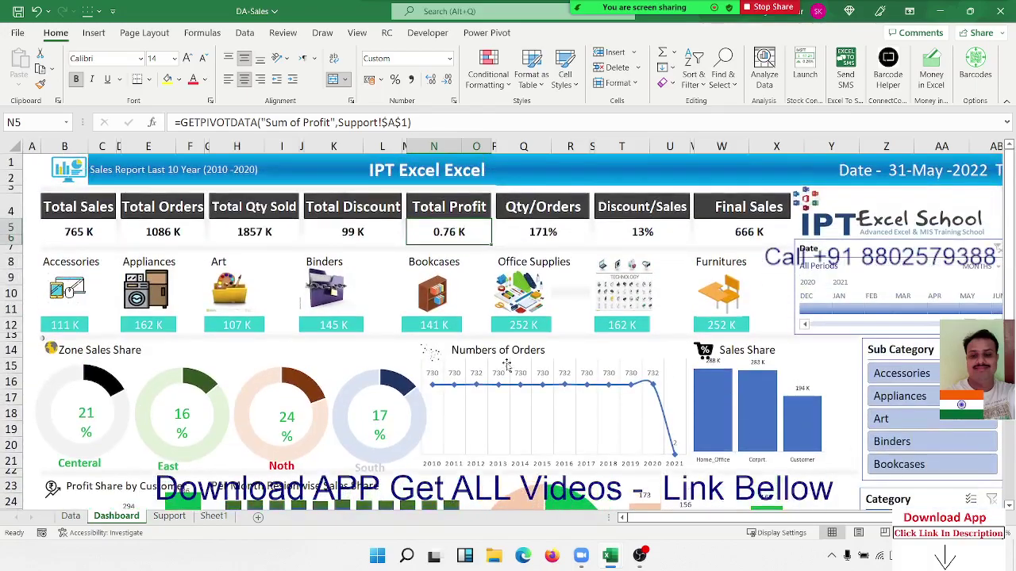
left_click(71, 517)
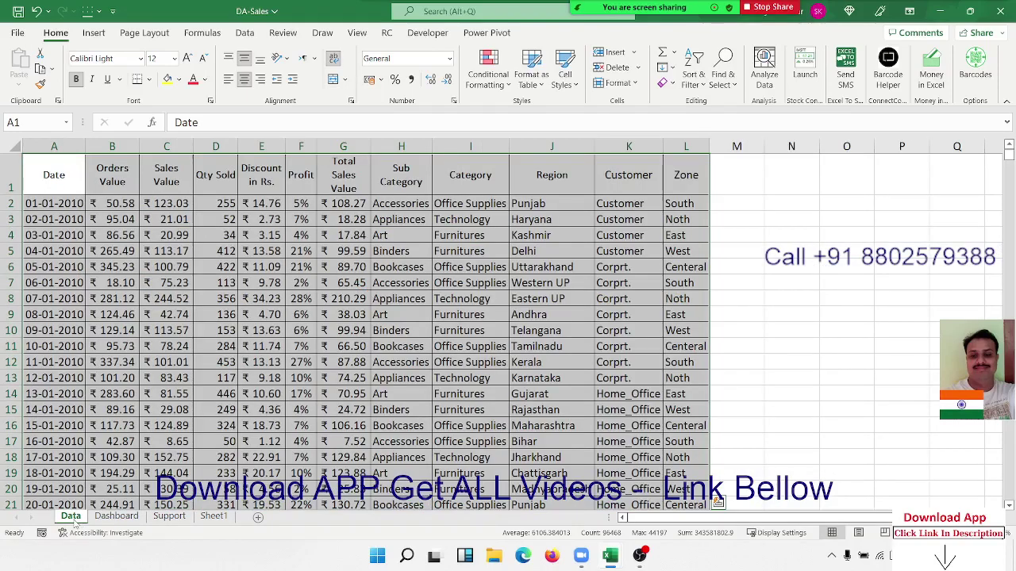
Return to the Dashboard sheet, select the whole sheet, then reselect A1
left_click(116, 516)
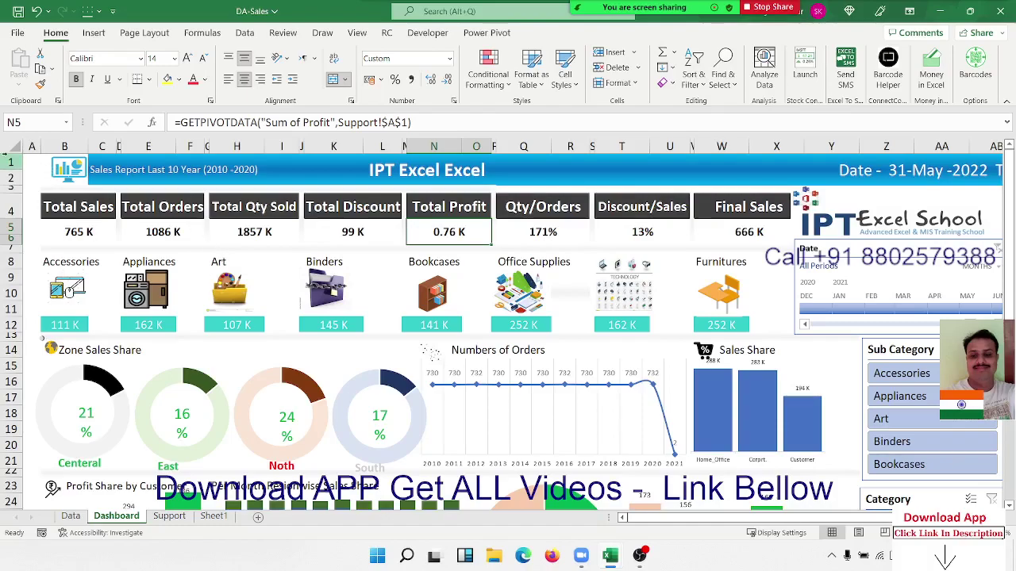
left_click(16, 146)
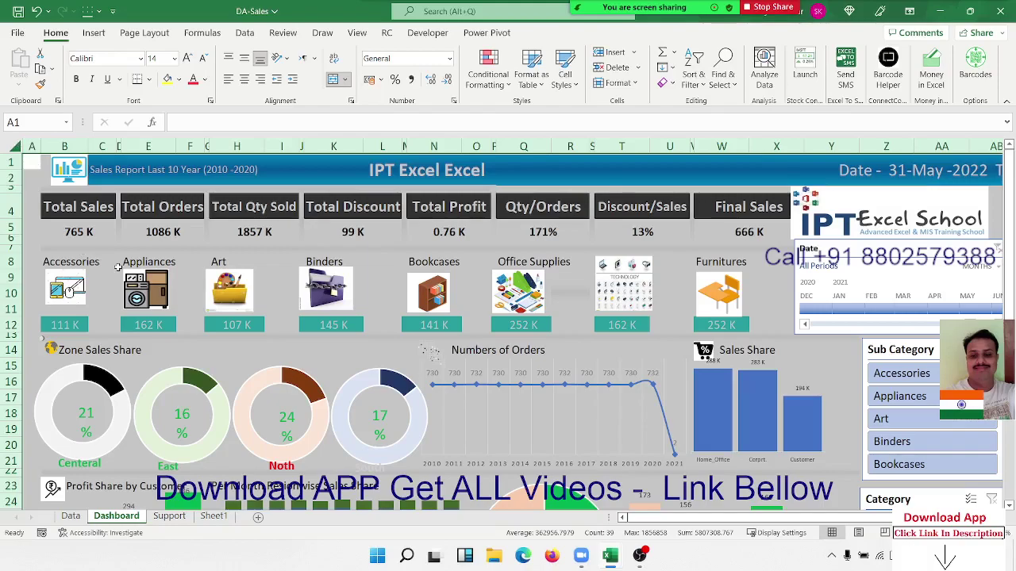
left_click(24, 162)
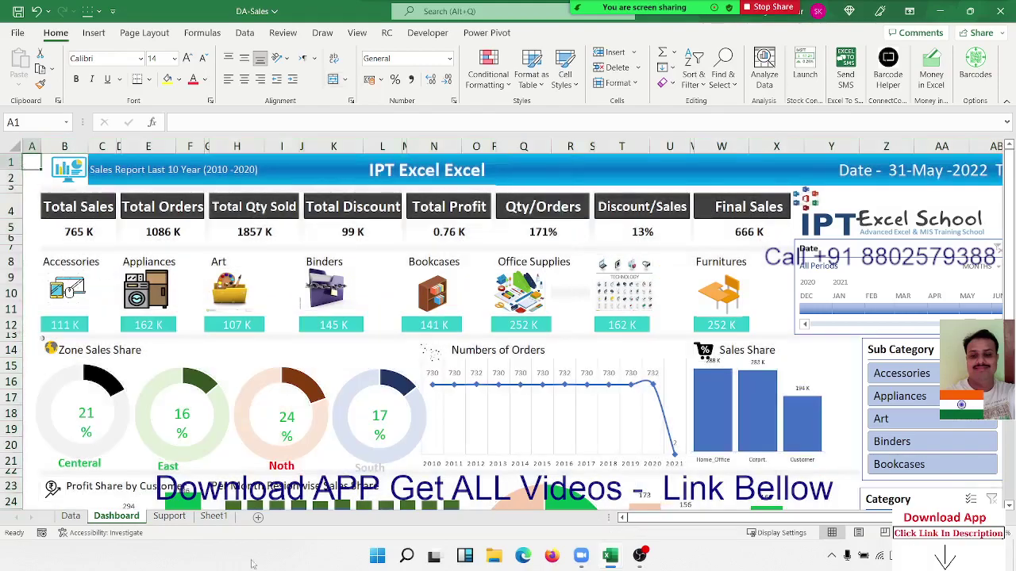
Copy the Dashboard sheet to a new book via Move or Copy with Create a copy ticked
right_click(114, 520)
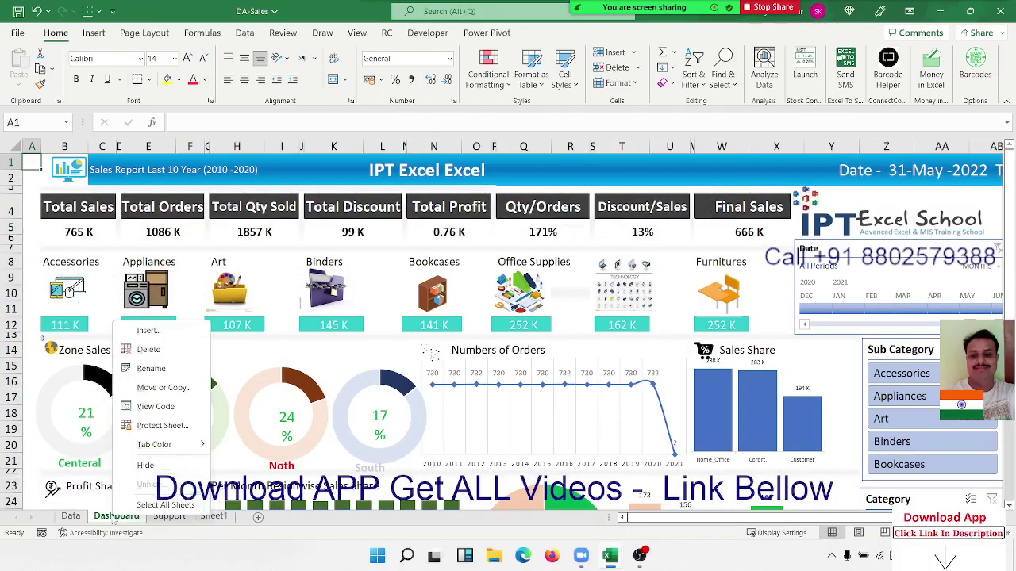
left_click(159, 387)
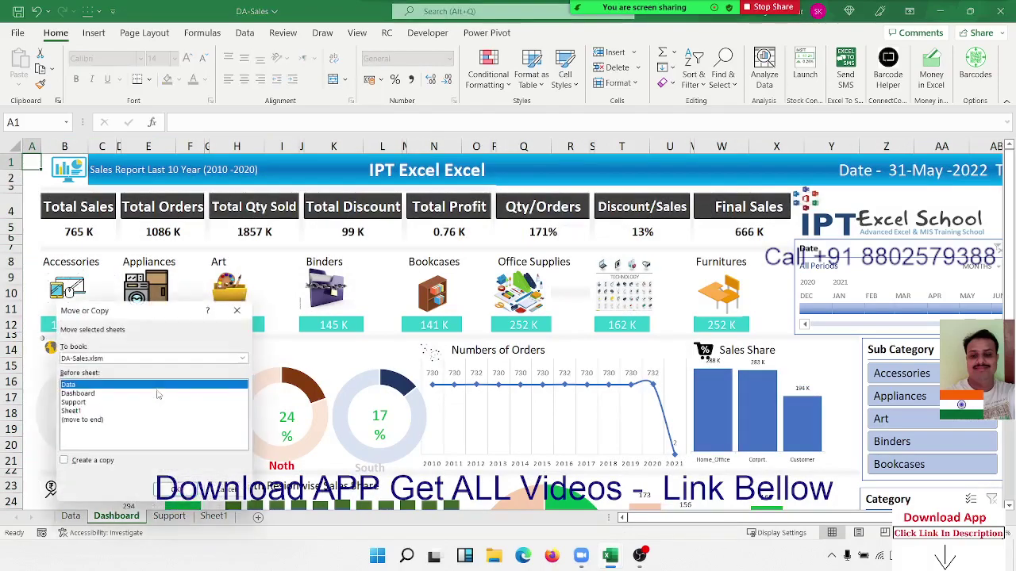
left_click(76, 466)
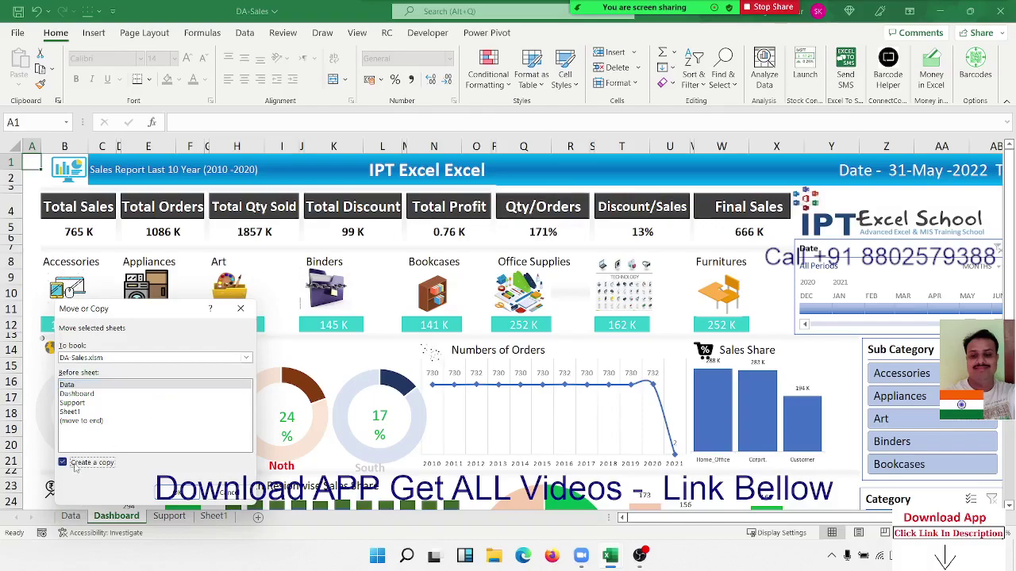
left_click(85, 359)
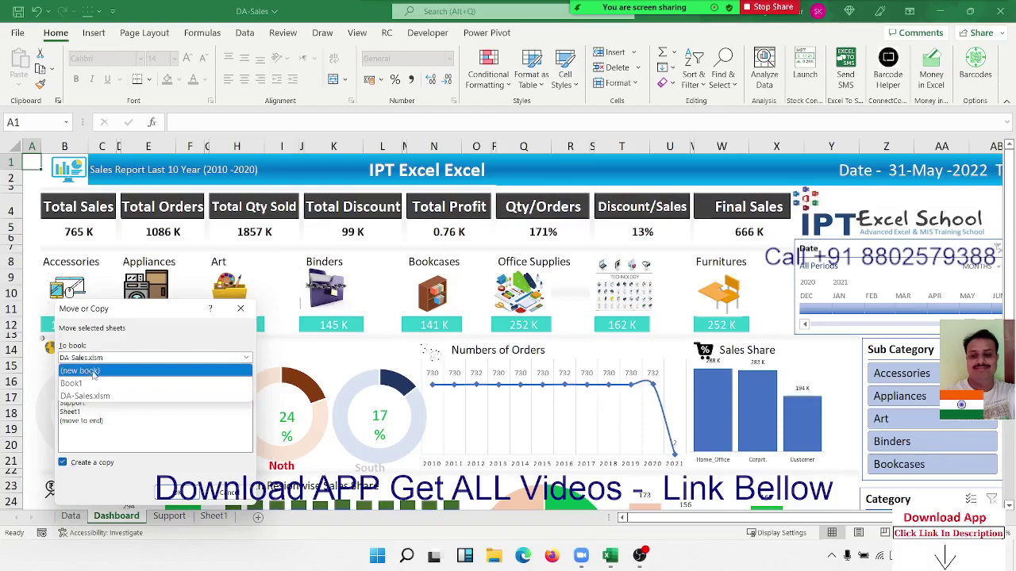
left_click(94, 372)
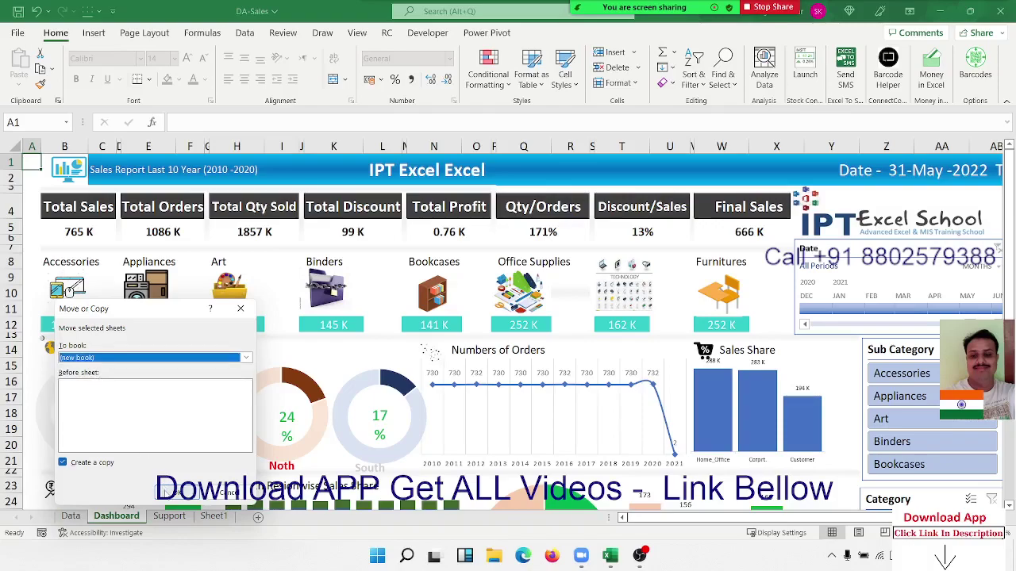
left_click(167, 492)
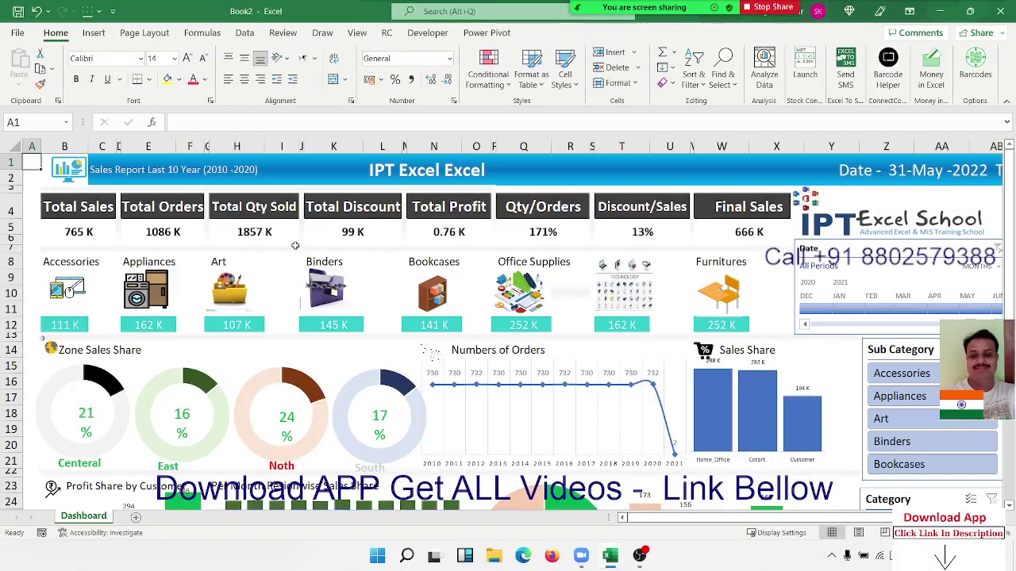
left_click(192, 226)
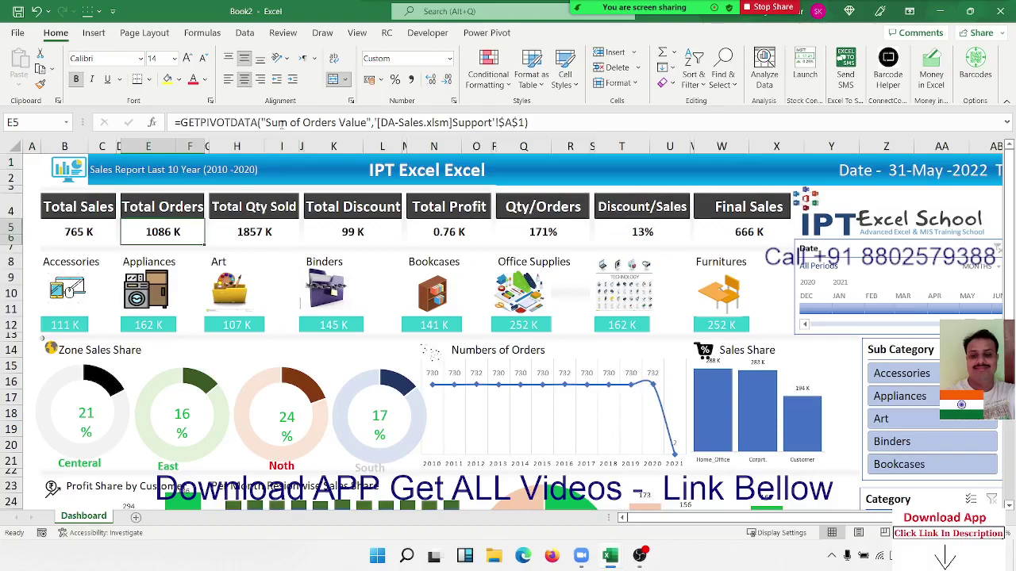
left_click_drag(287, 123, 517, 123)
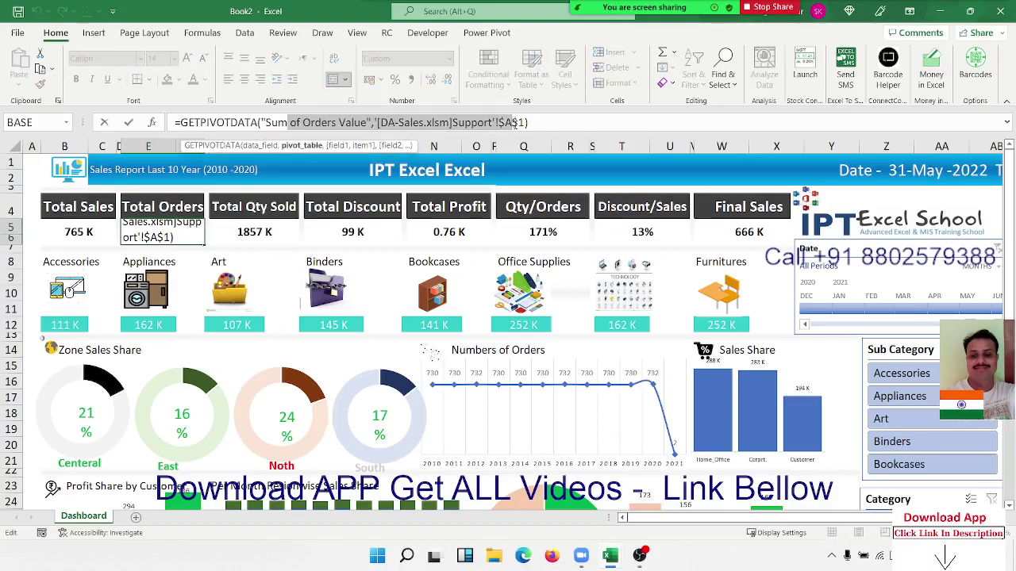
key("Escape")
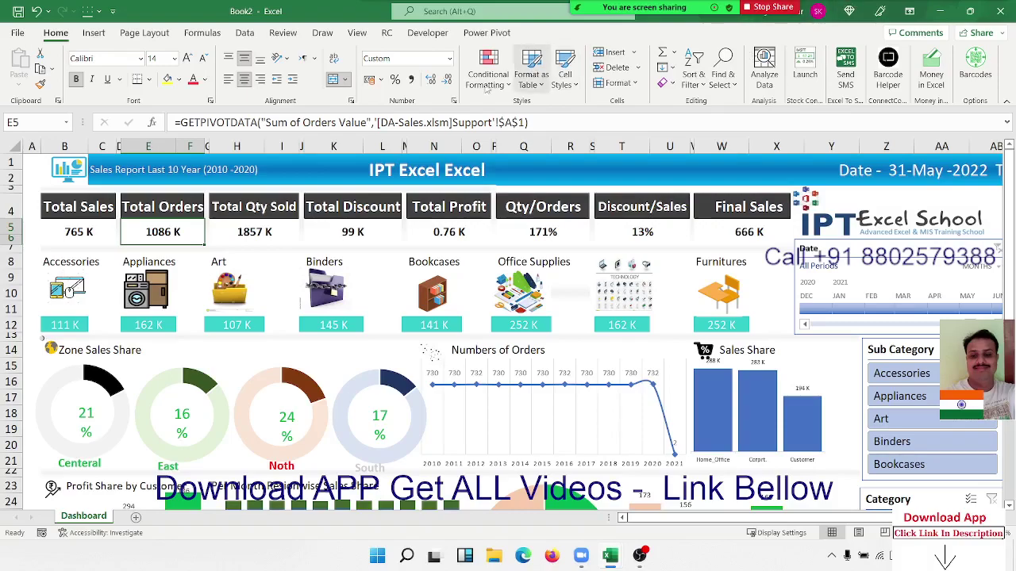
left_click_drag(398, 123, 439, 124)
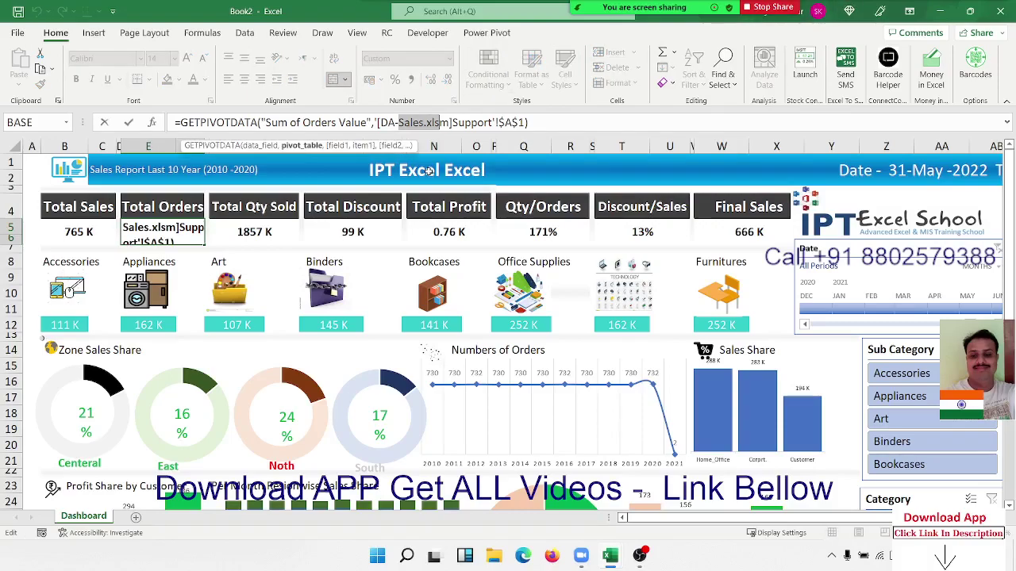
key("Escape")
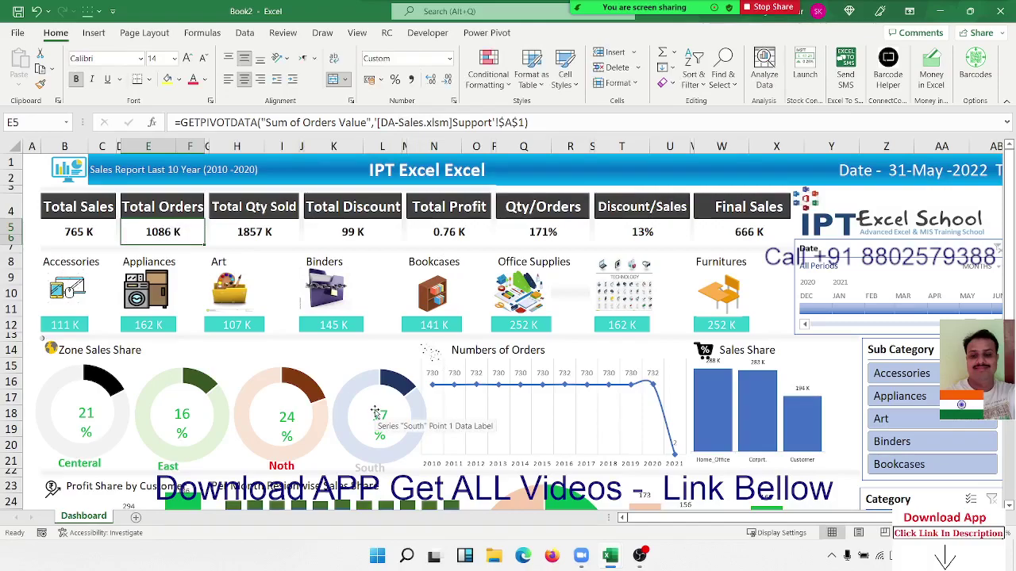
left_click(161, 237)
left_click(270, 237)
scroll(523, 439, "down", 2)
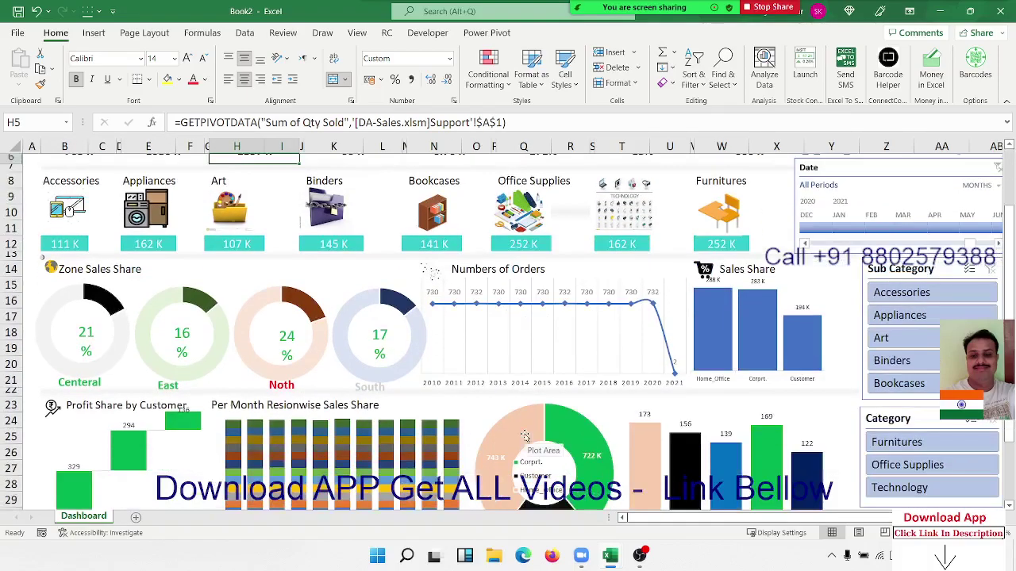
scroll(525, 435, "down", 2)
scroll(525, 435, "up", 4)
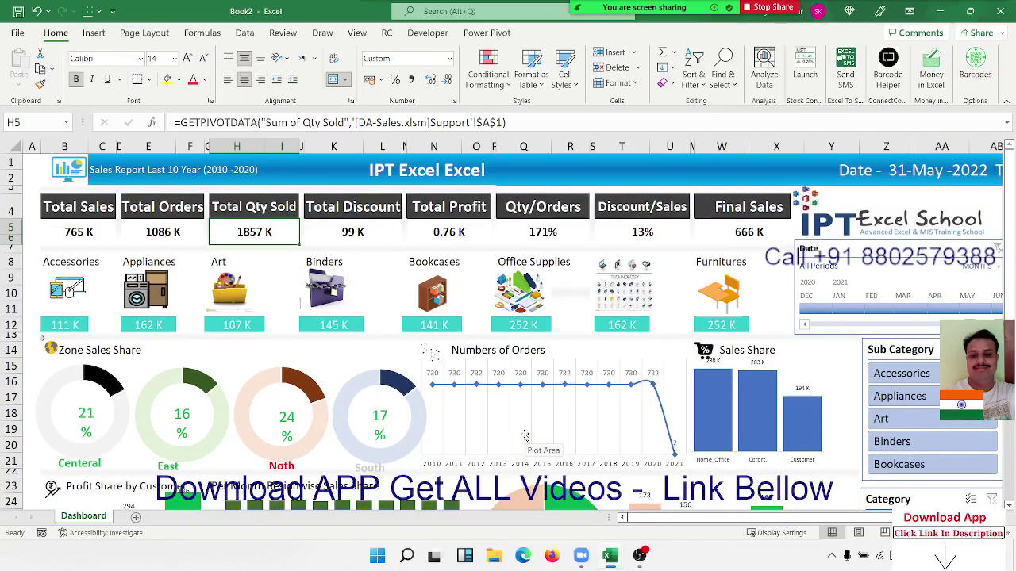
left_click(99, 232)
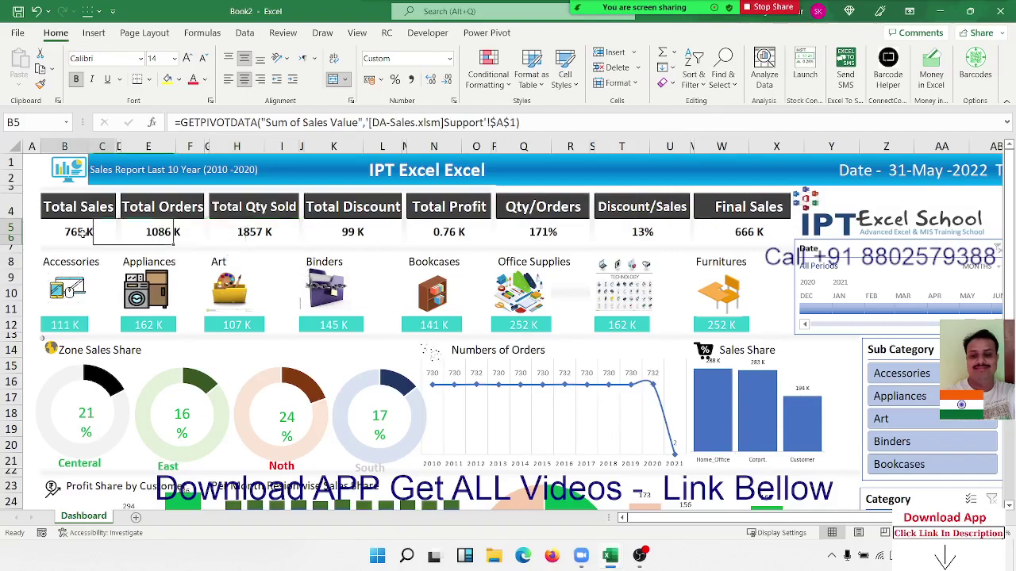
left_click(145, 242)
left_click(236, 241)
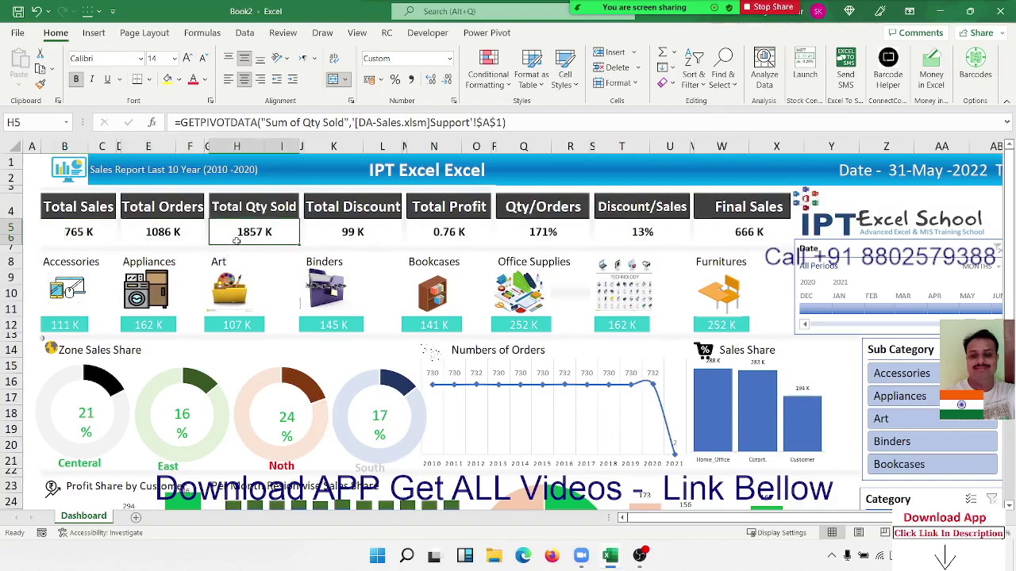
scroll(723, 339, "down", 7)
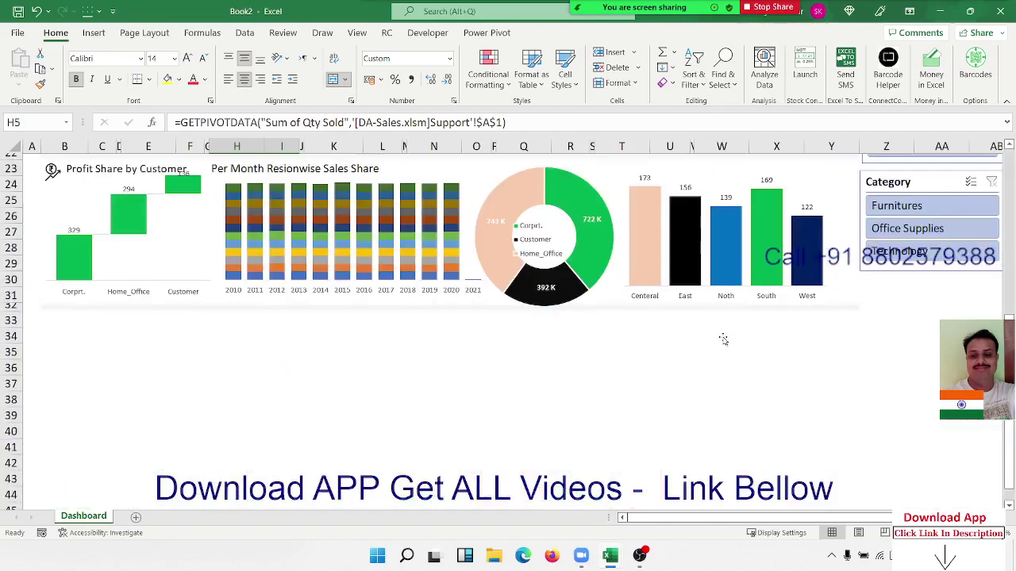
scroll(723, 339, "up", 7)
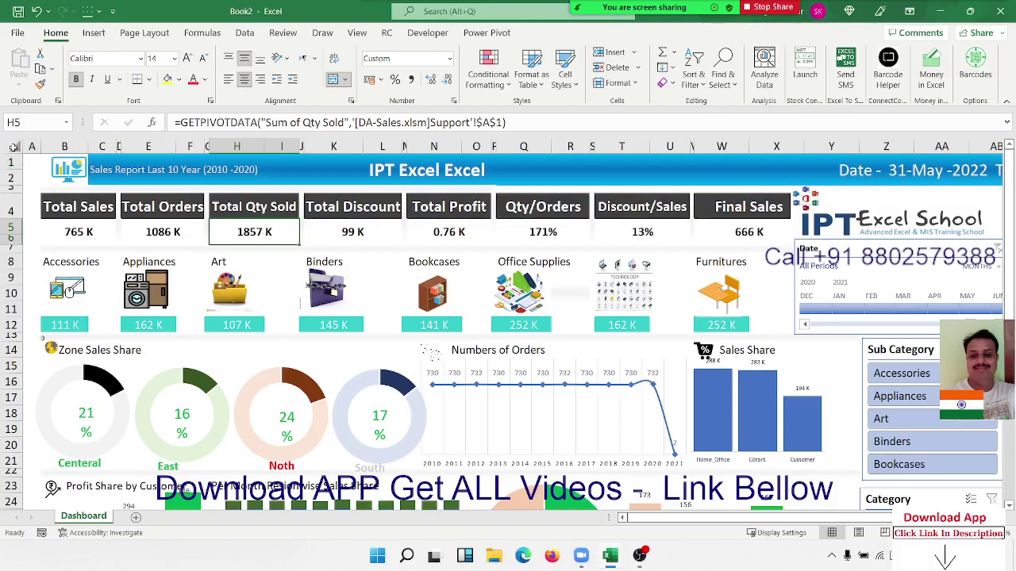
left_click(13, 146)
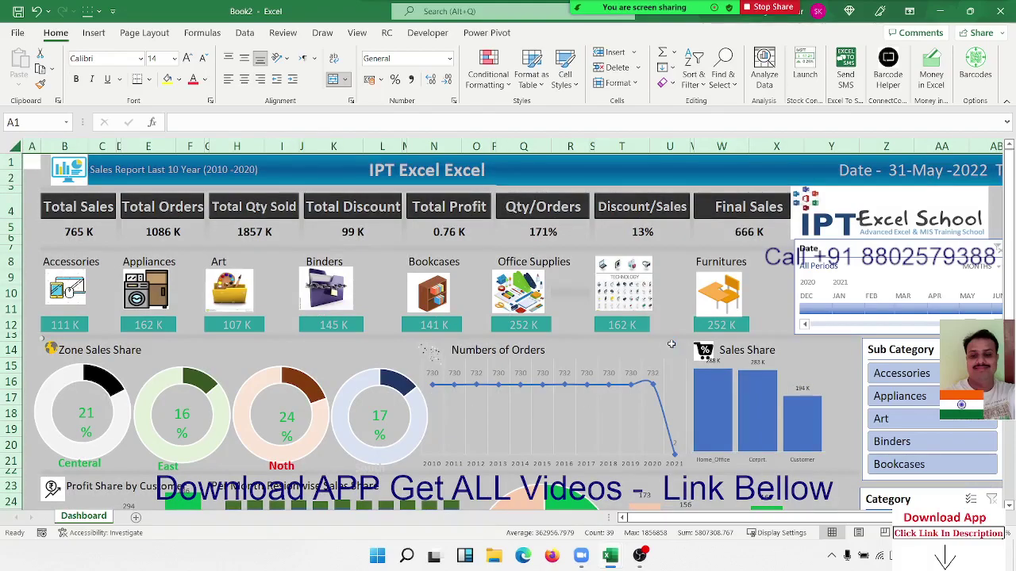
Copy the whole dashboard sheet and paste it over itself as values only, replacing the formulas
key("ctrl+c")
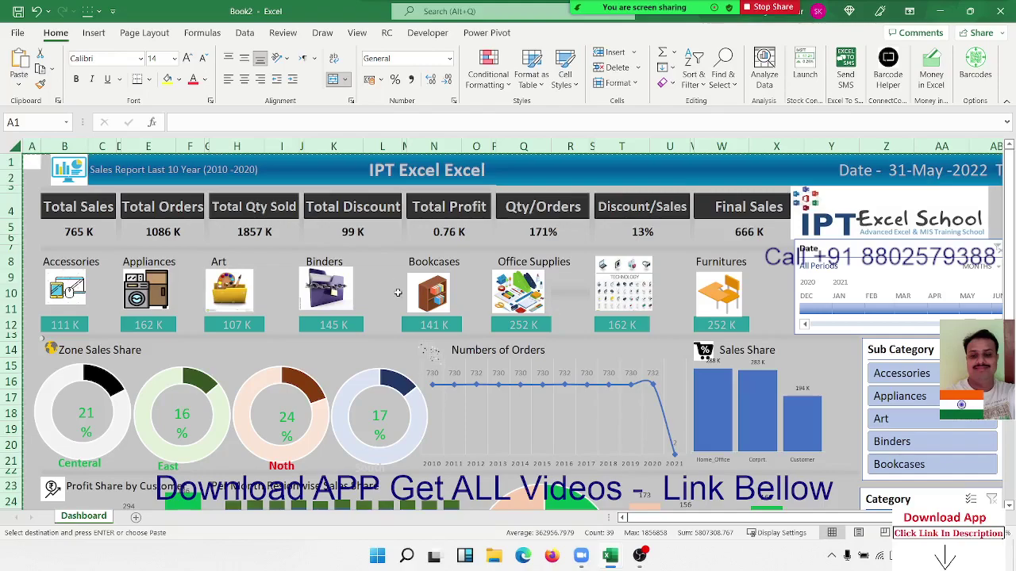
right_click(386, 275)
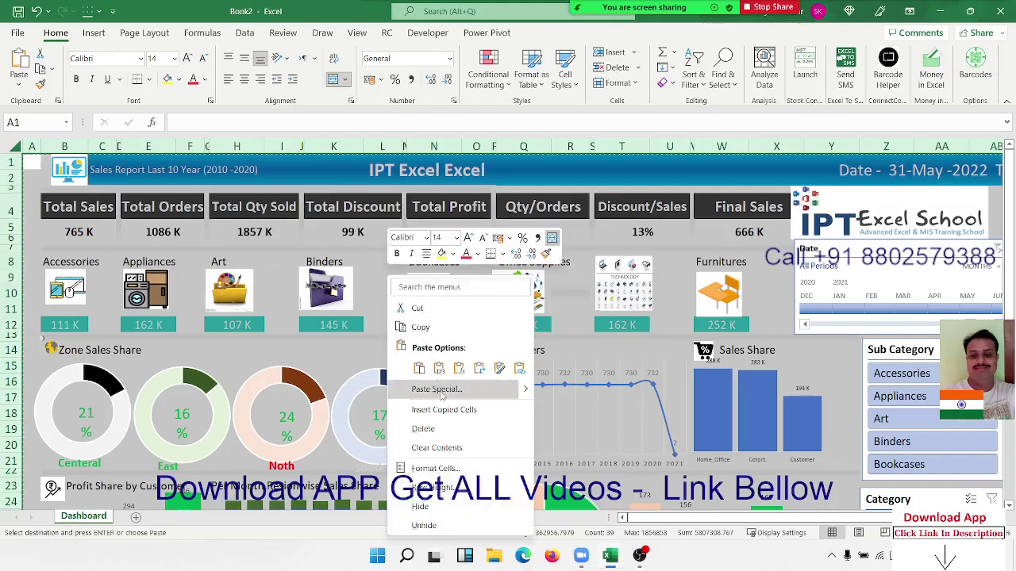
left_click(438, 390)
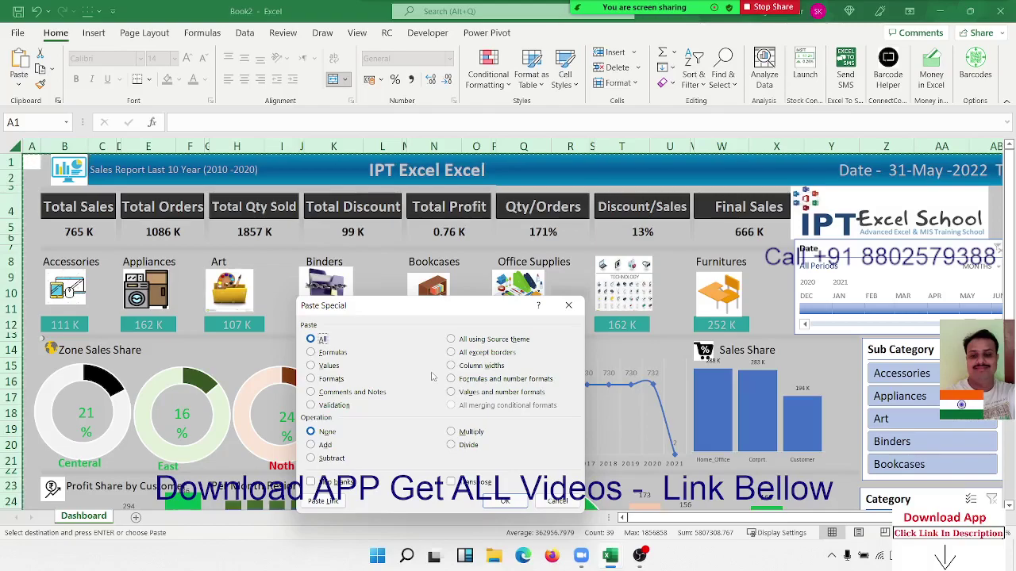
left_click(333, 366)
left_click(511, 500)
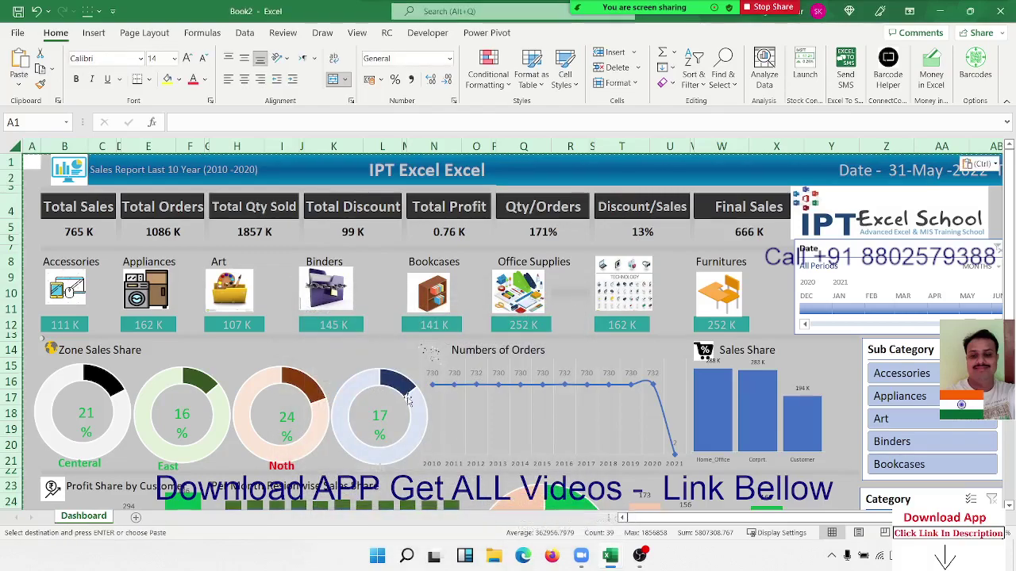
Check that the Bookcases 141 K, Total Profit (N5) and Total Discount (K5) figures are plain values
left_click(443, 326)
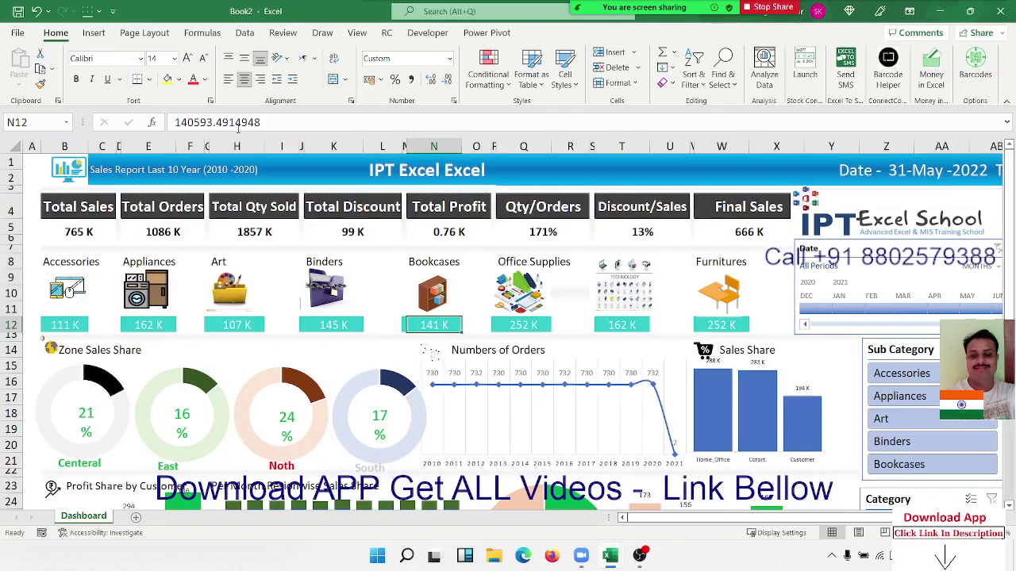
left_click(438, 231)
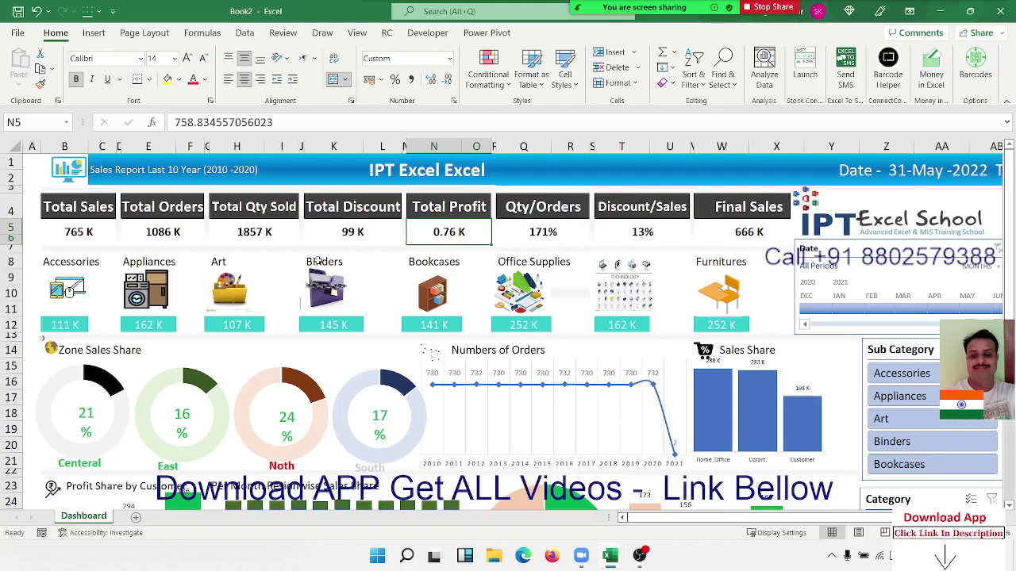
left_click(351, 230)
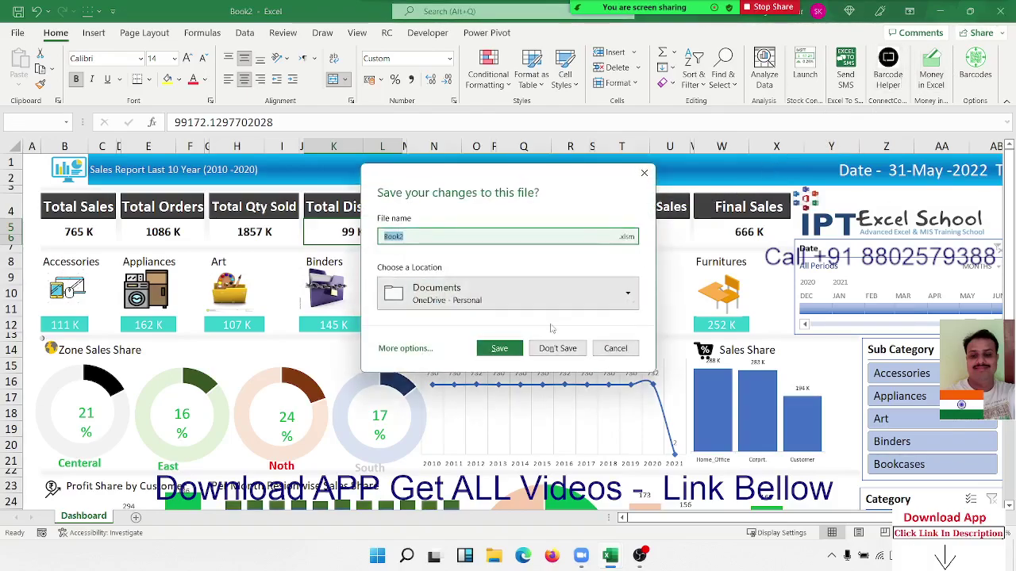
Close Book2 and the DA-Sales workbook without saving either
left_click(553, 348)
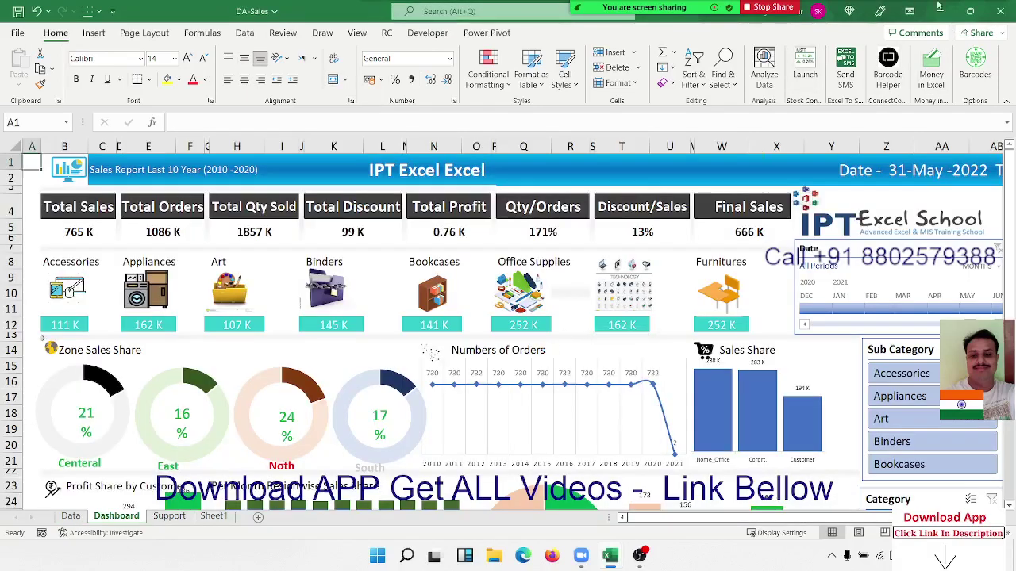
left_click(1000, 11)
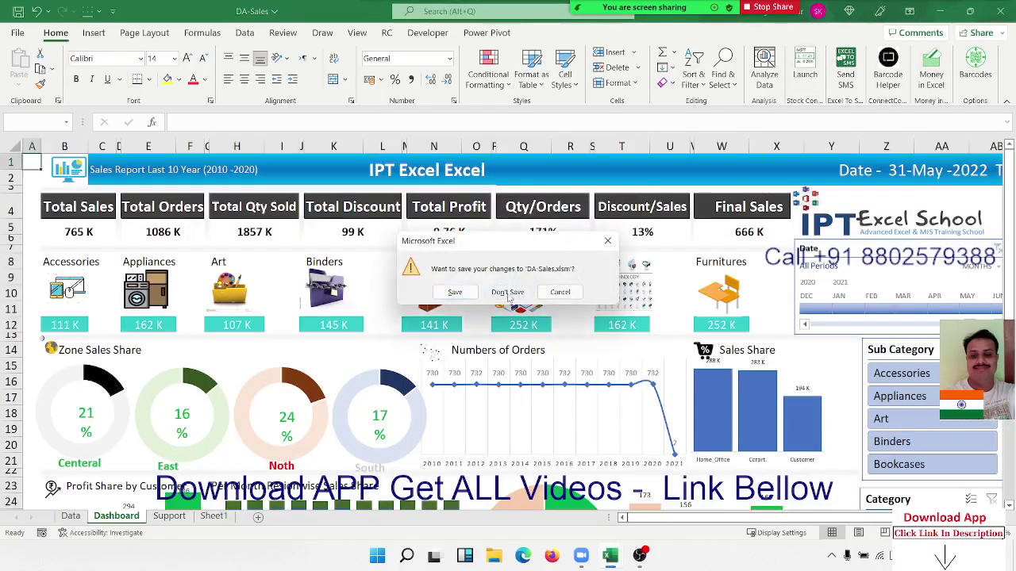
left_click(508, 292)
Copy the marks table A1:C6 and Paste Special only its formats at E9
left_click(377, 284)
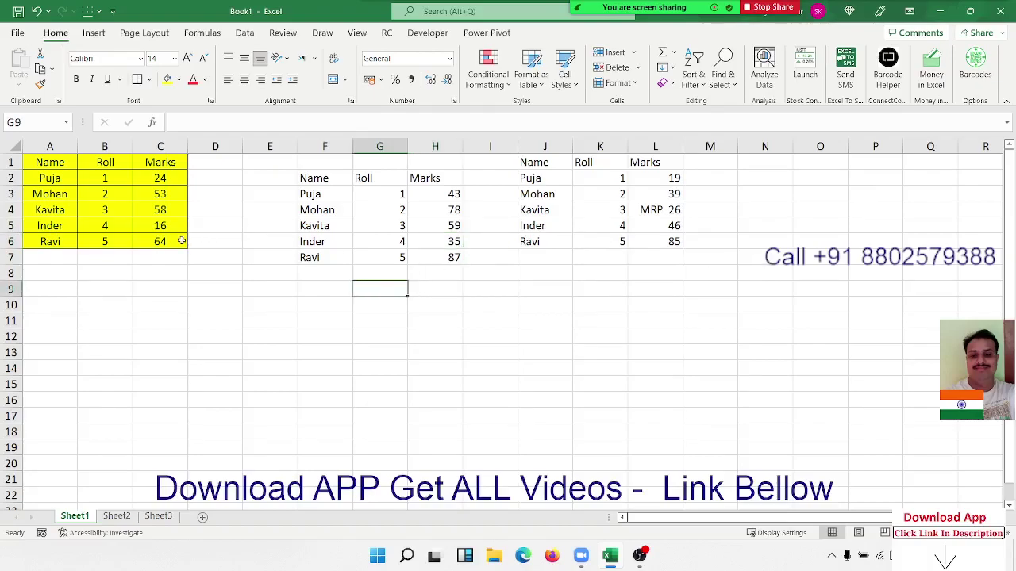
left_click_drag(165, 238, 32, 162)
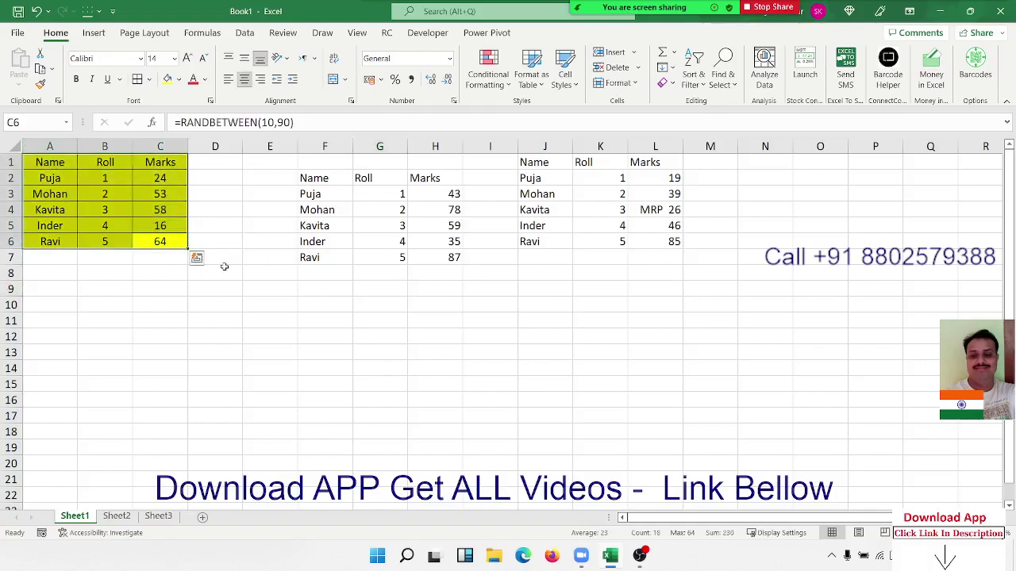
key("ctrl+c")
right_click(258, 294)
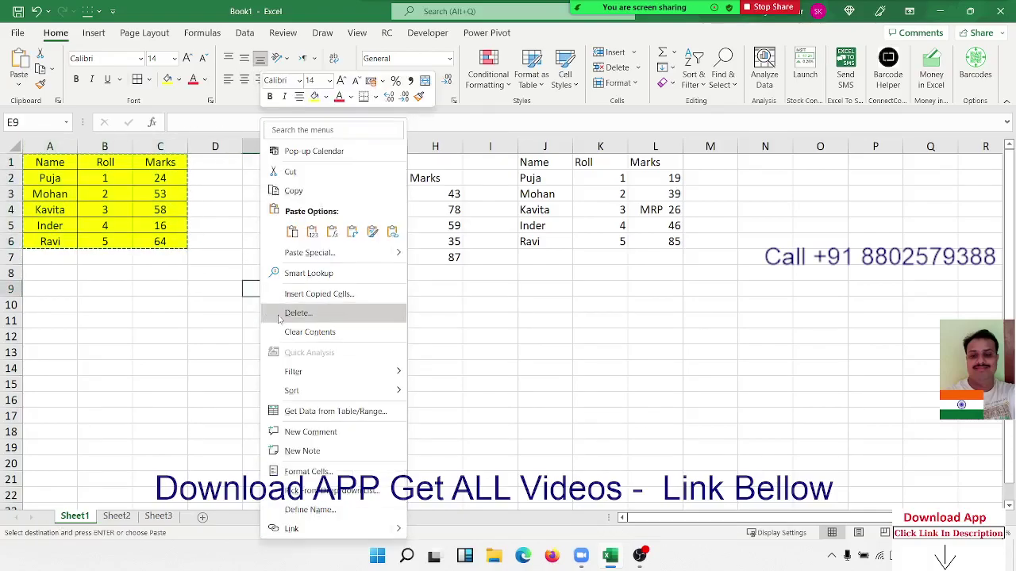
left_click(311, 253)
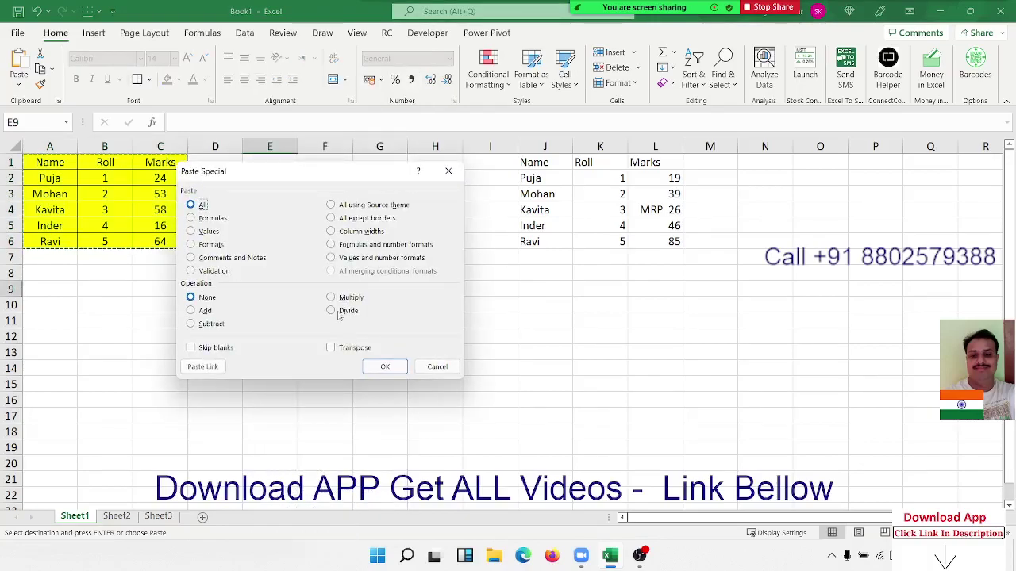
left_click(210, 244)
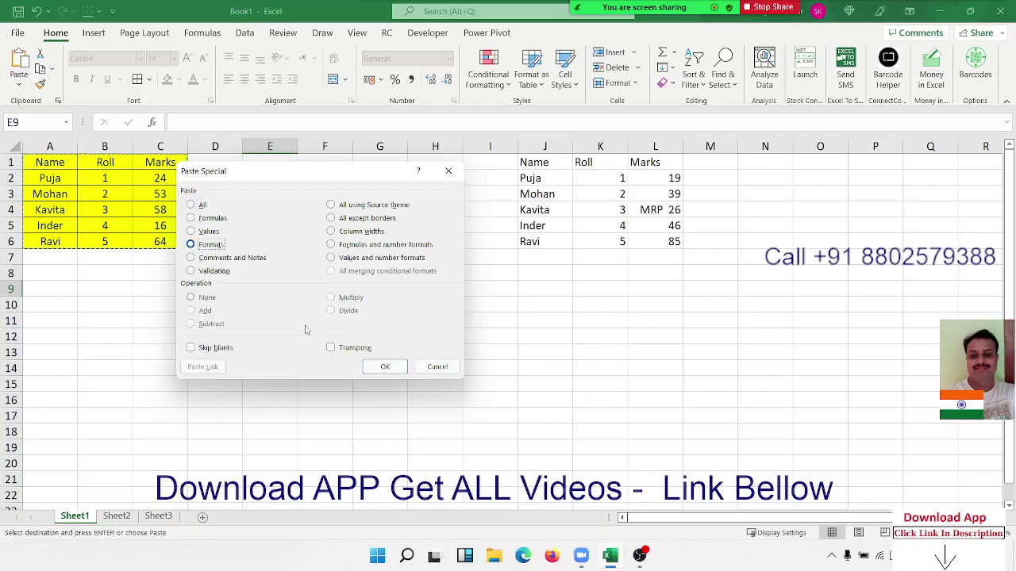
left_click(384, 366)
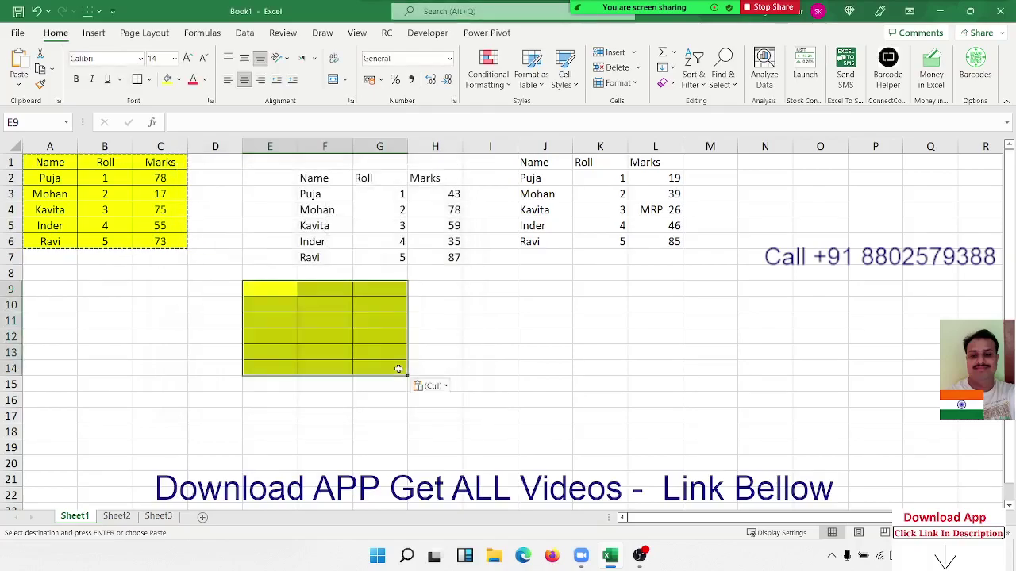
Paste Special the copied table at J9 with comments and notes only
right_click(537, 287)
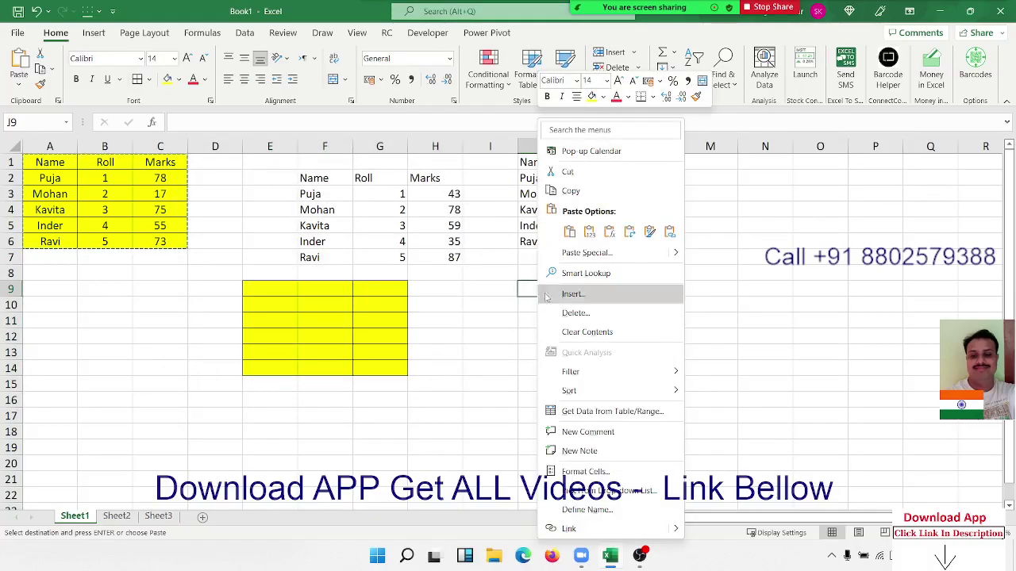
left_click(582, 253)
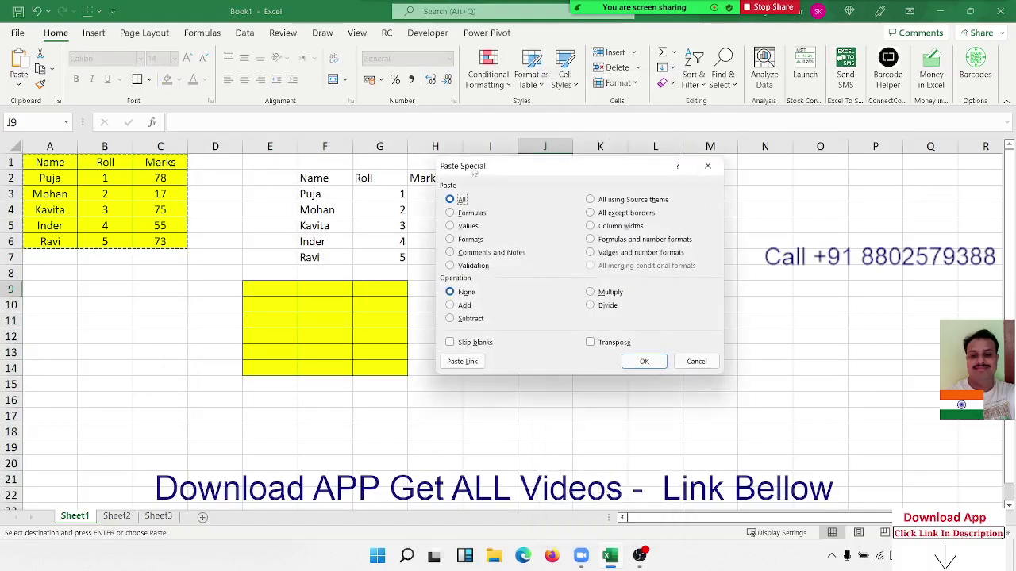
left_click_drag(476, 164, 392, 165)
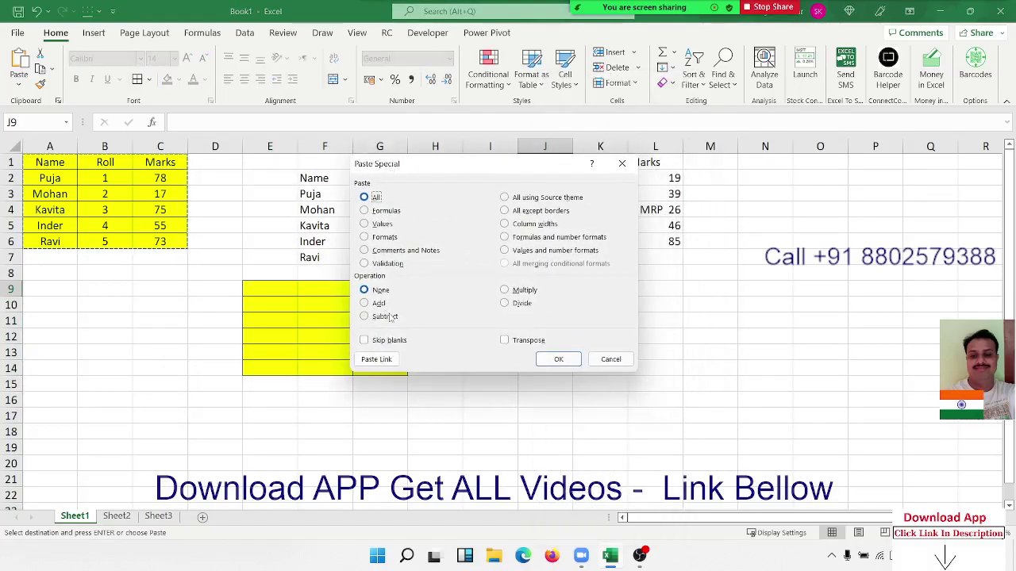
left_click(536, 212)
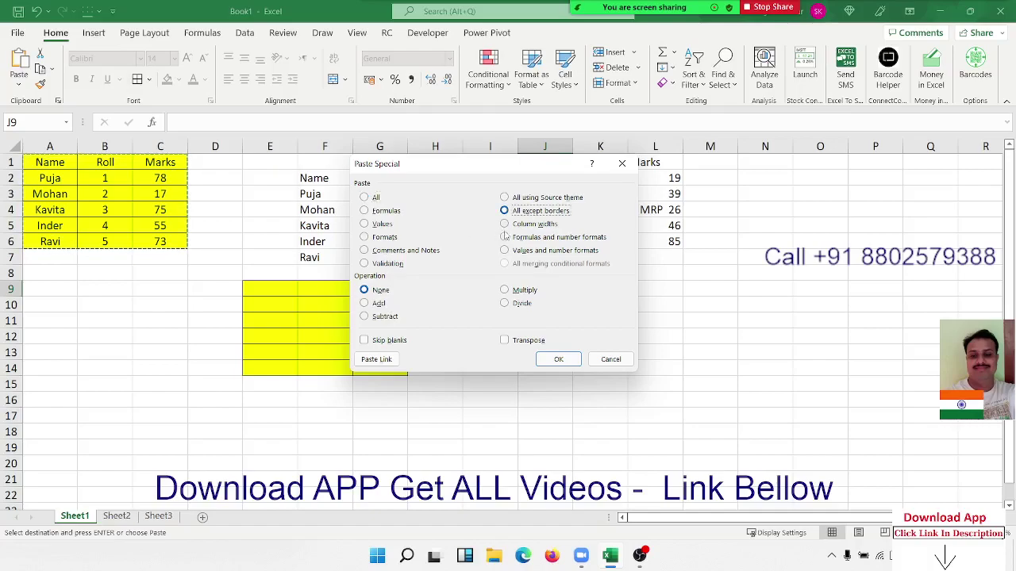
left_click(421, 251)
key("Return")
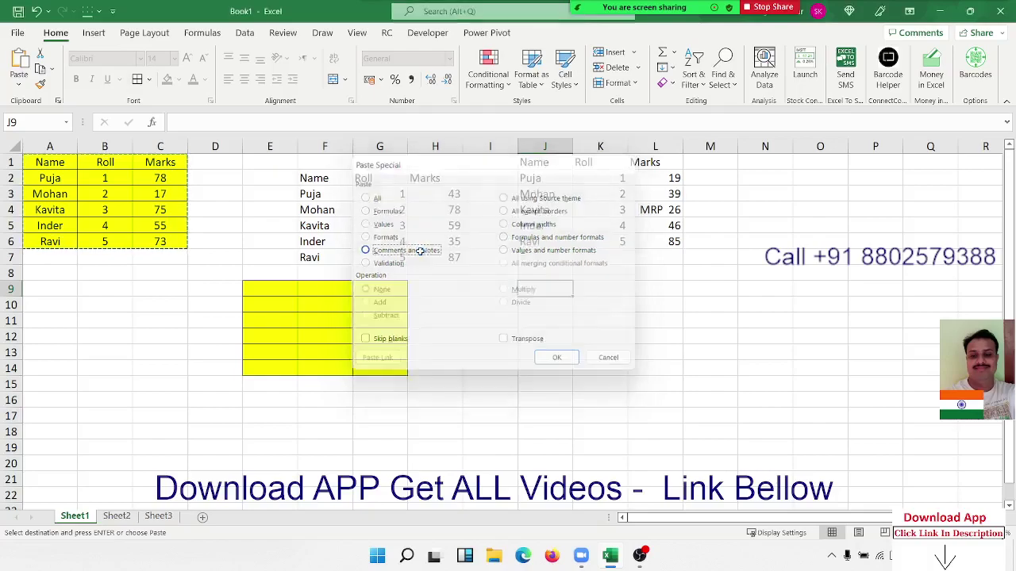
left_click(95, 368)
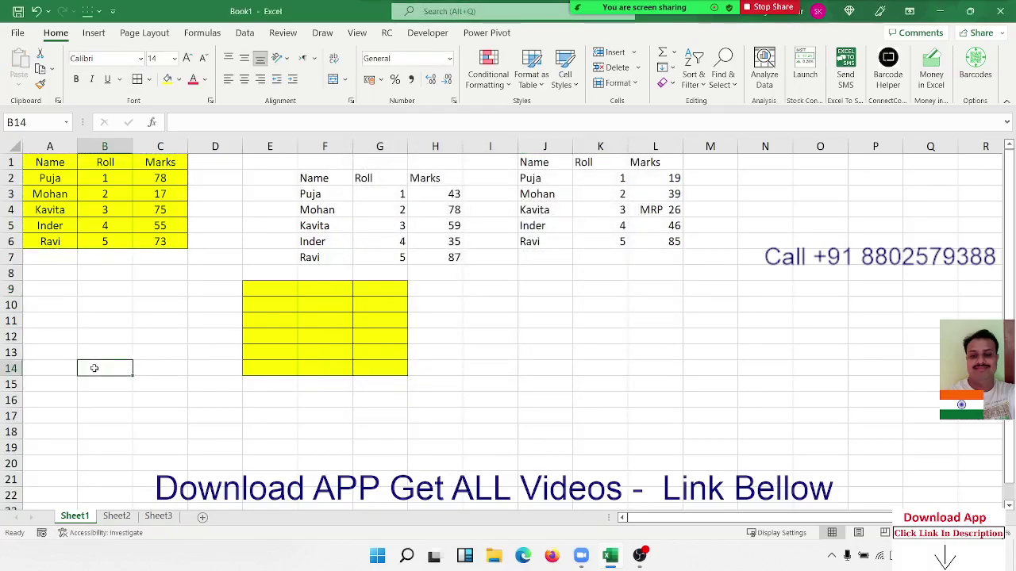
Add and post a new comment 'This is Final Marks' on the Marks header cell C1
left_click(176, 163)
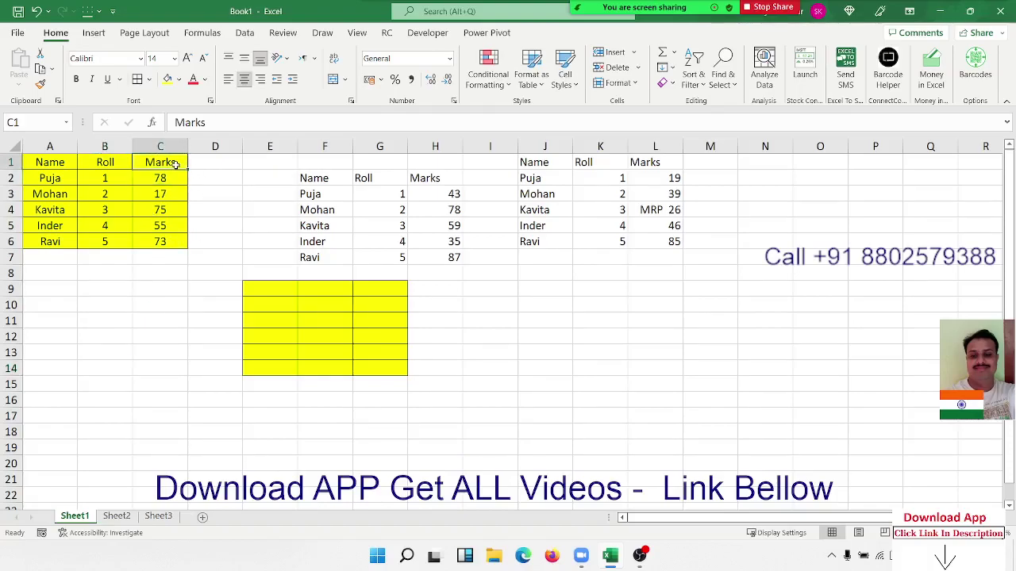
right_click(176, 164)
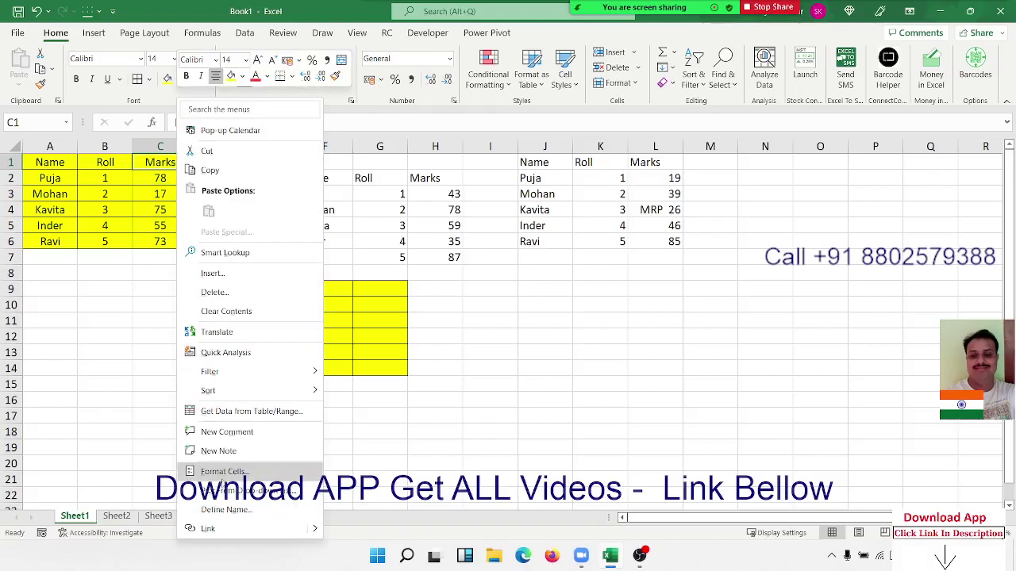
left_click(223, 472)
key("Escape")
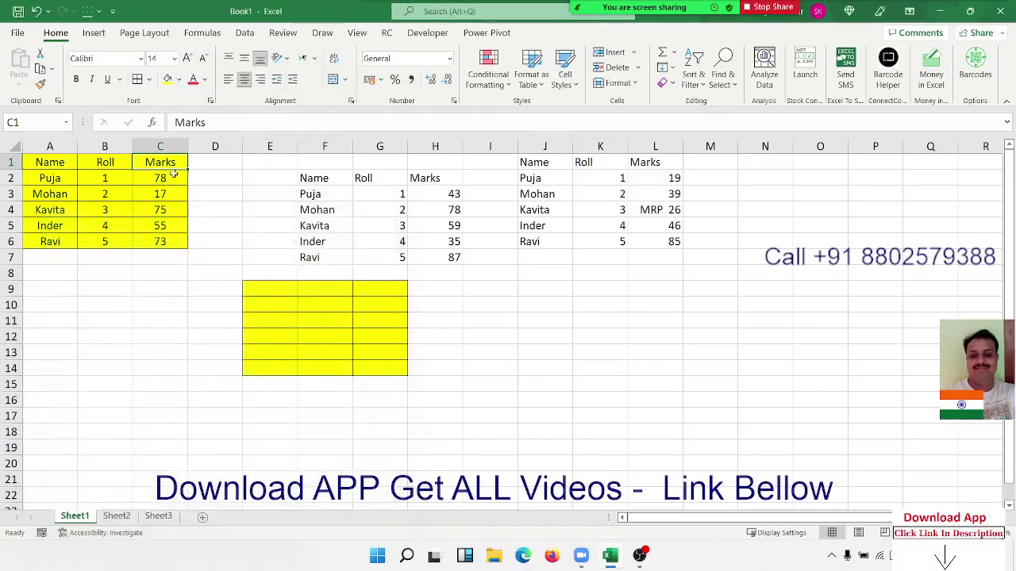
right_click(172, 164)
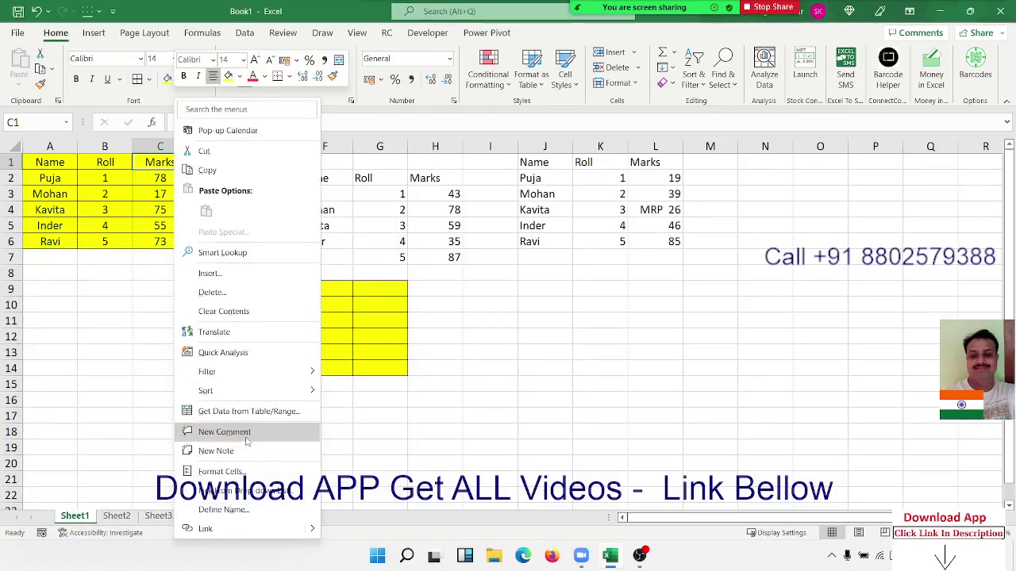
left_click(245, 437)
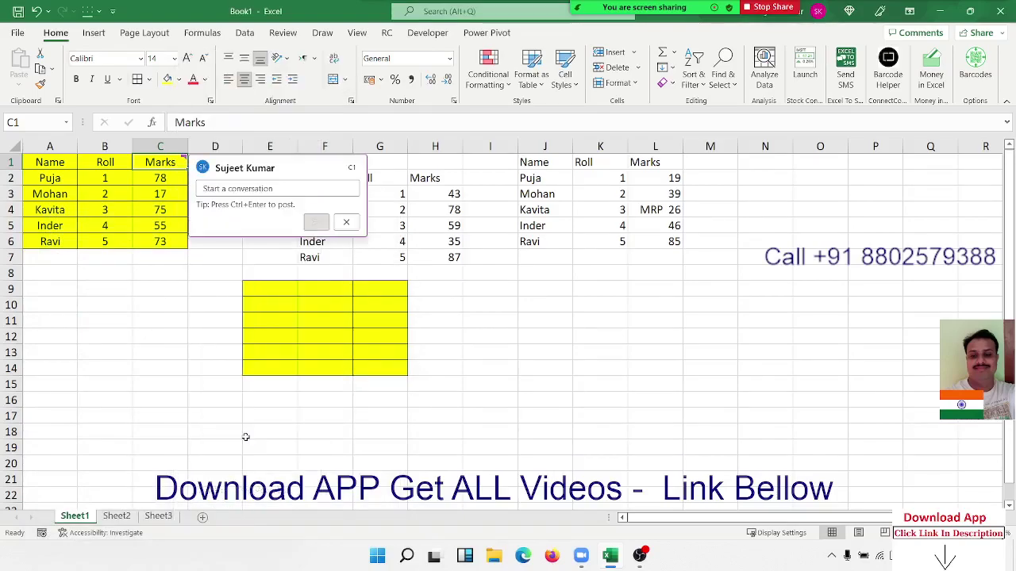
type("This is Final")
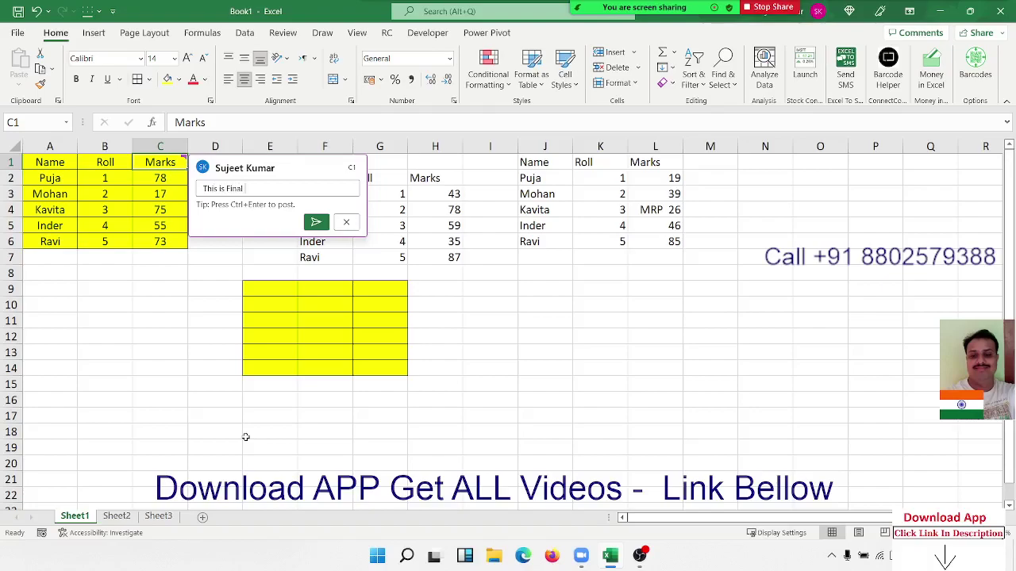
type("Marks")
key("Return")
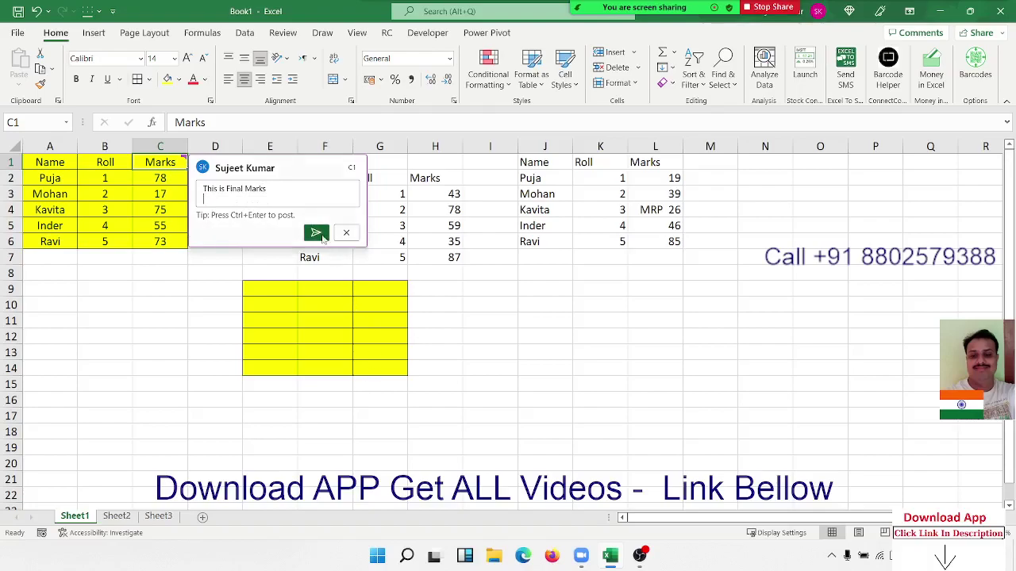
left_click(323, 236)
left_click(179, 321)
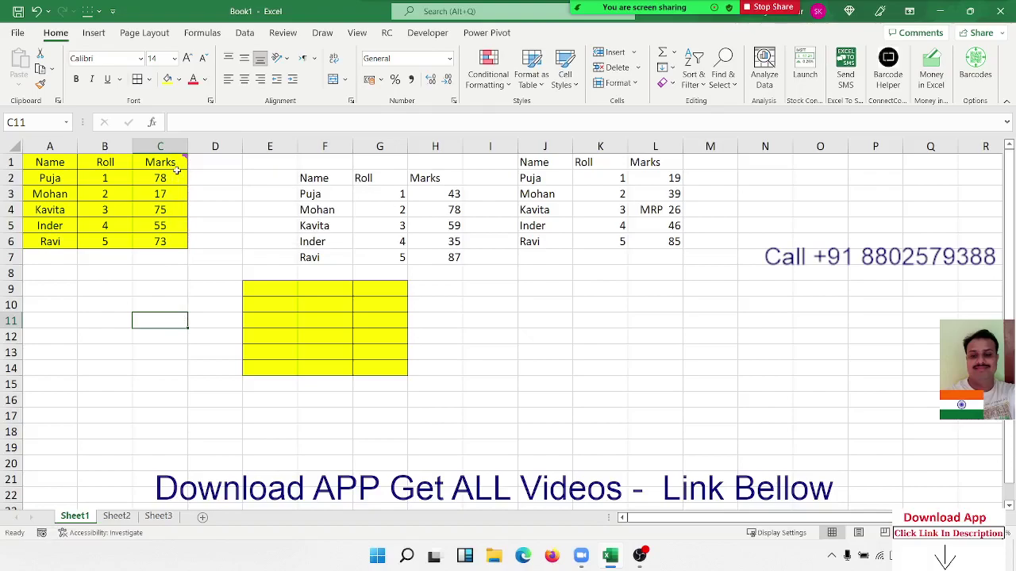
Copy C1 and Paste Special only its comment into J9:J15
mouse_move(177, 161)
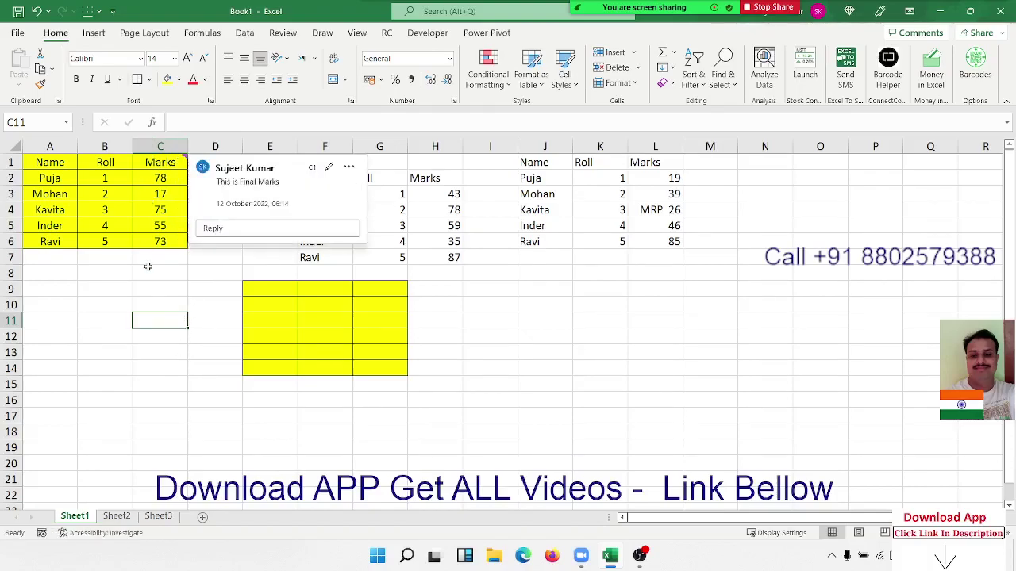
left_click(169, 161)
key("ctrl+c")
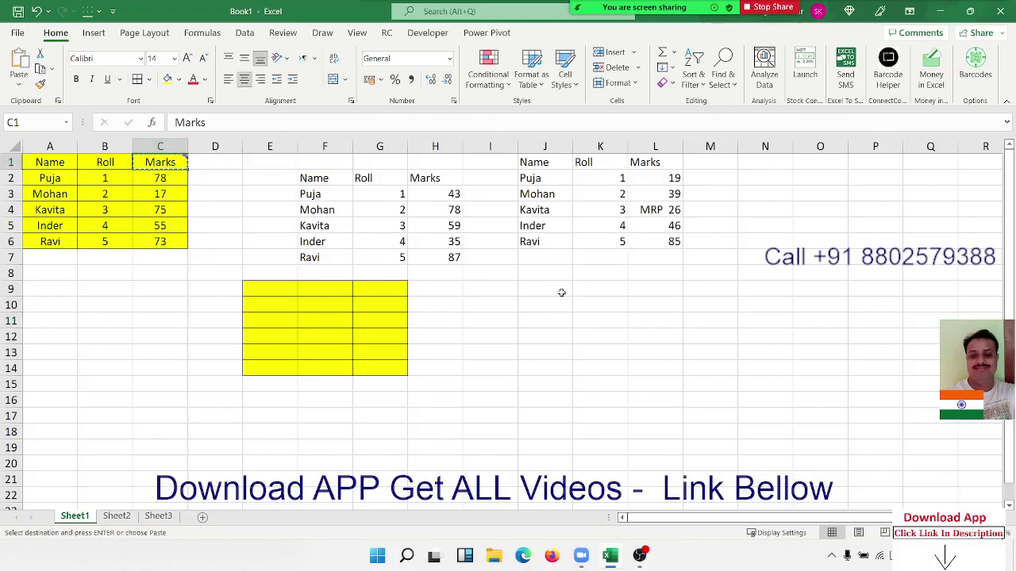
left_click_drag(560, 290, 562, 386)
right_click(564, 348)
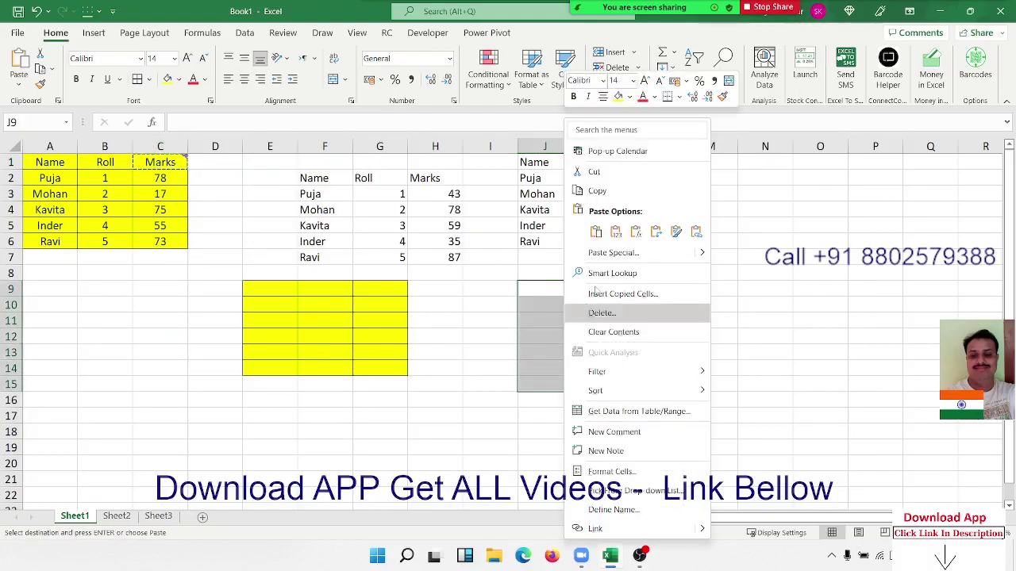
left_click(603, 252)
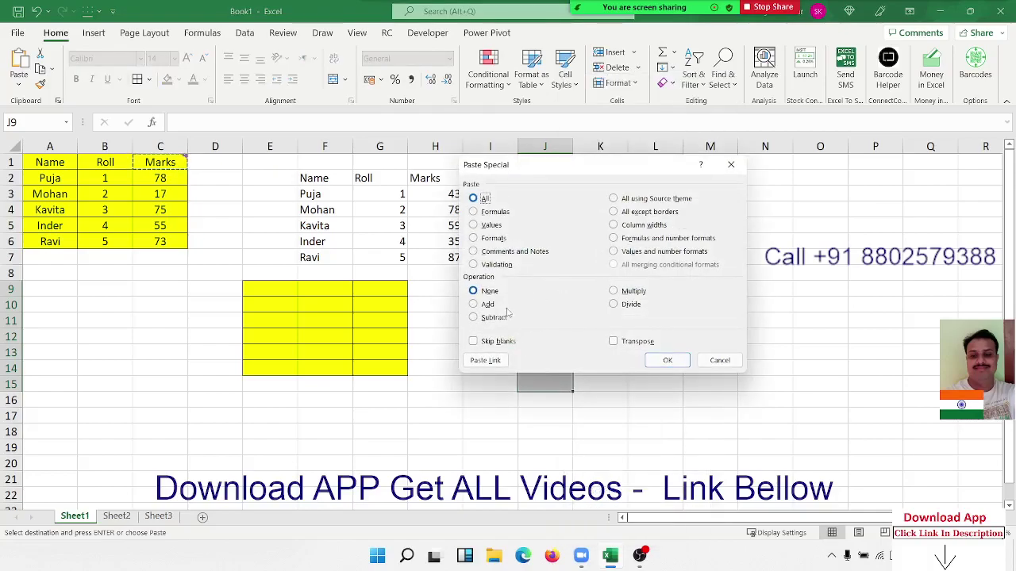
left_click(502, 252)
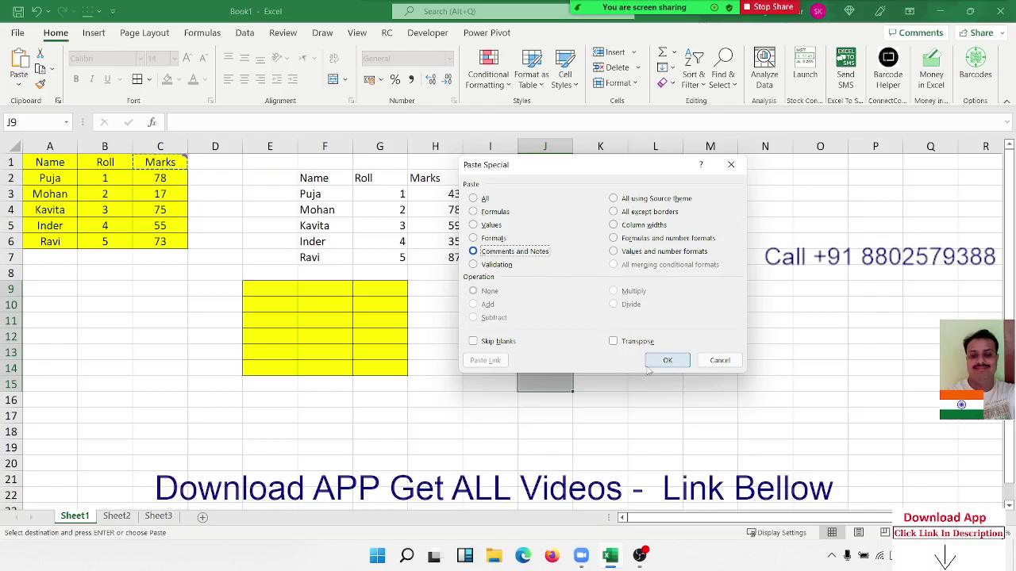
left_click(660, 362)
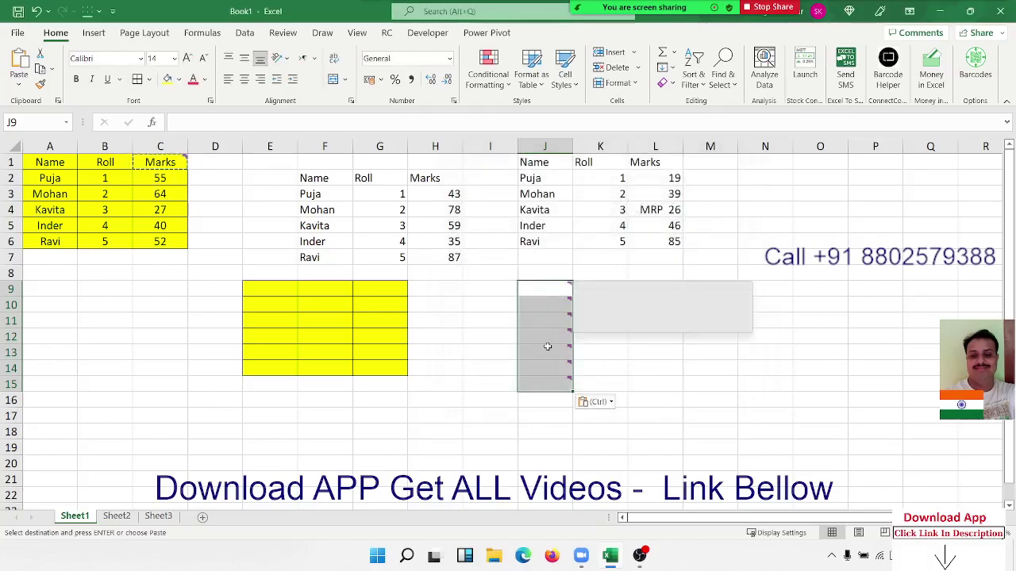
Paste the marks table at L9 with all except borders, then select columns E to R
left_click(174, 241)
key("ctrl+a")
key("ctrl+c")
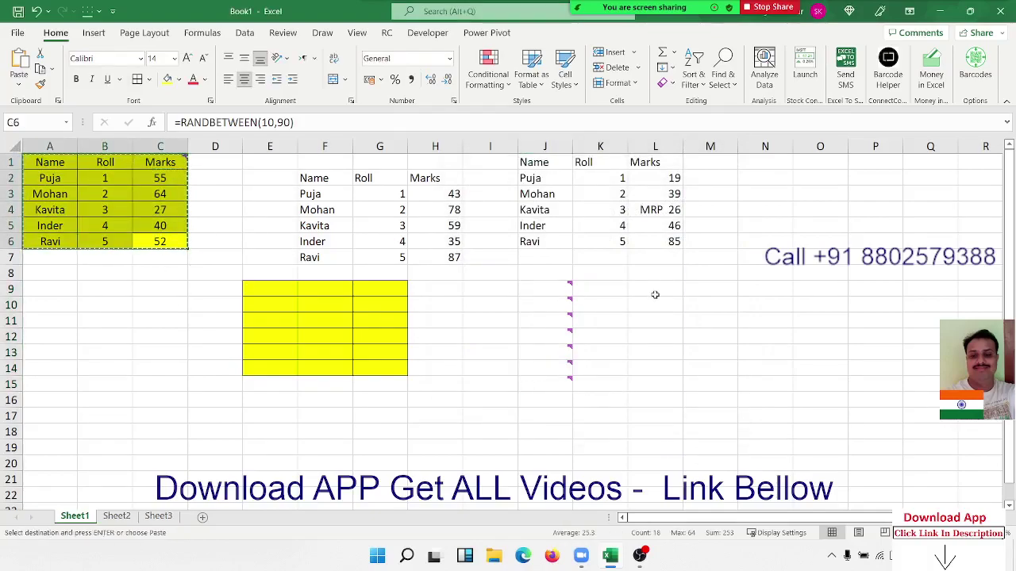
right_click(655, 294)
left_click(686, 256)
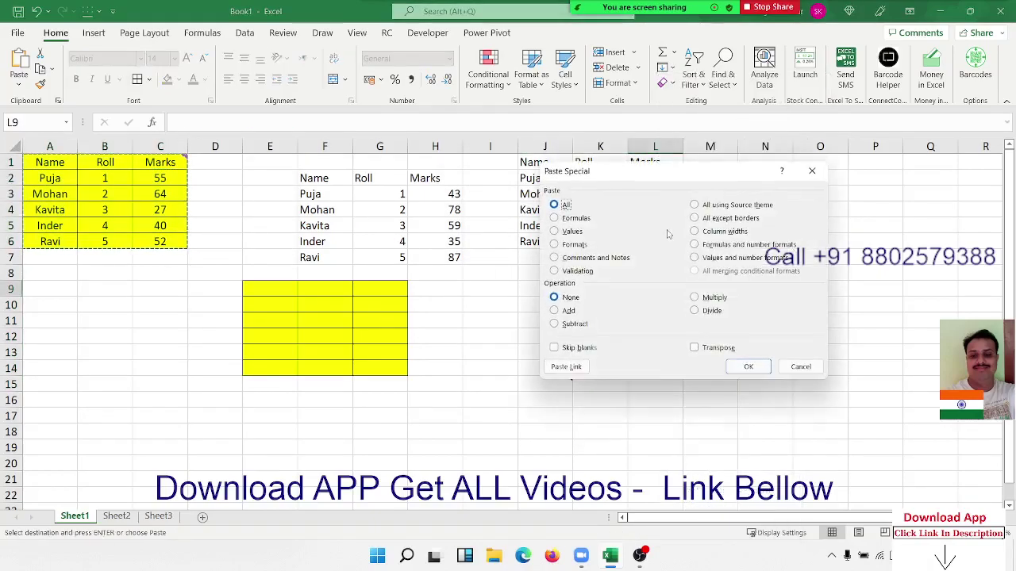
left_click(714, 218)
left_click(742, 367)
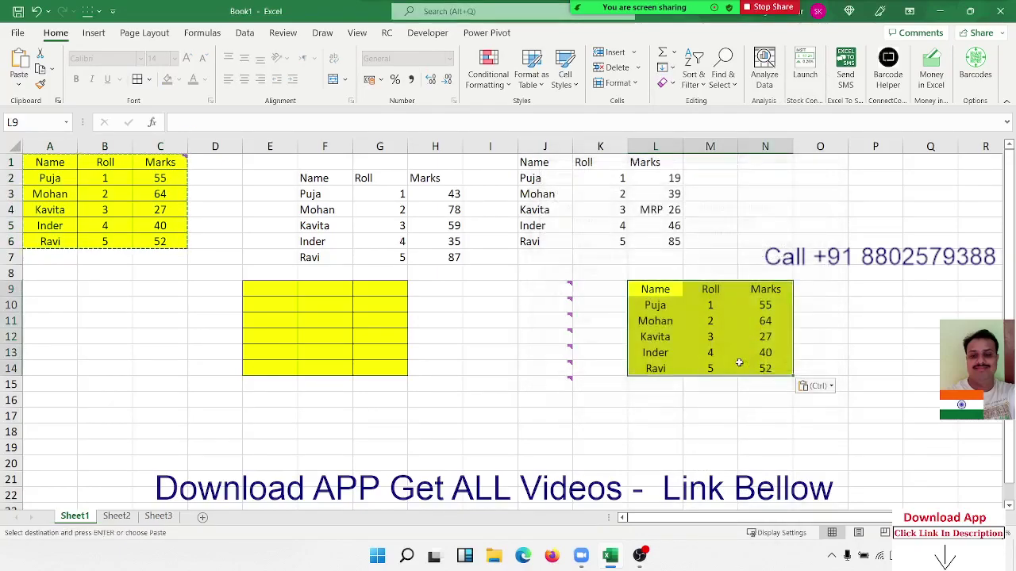
left_click(288, 428)
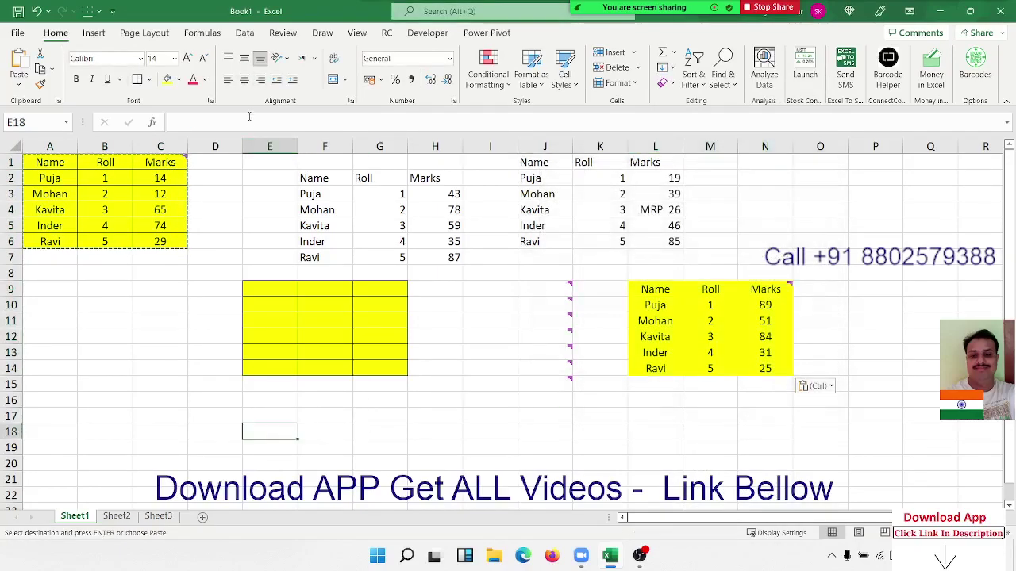
left_click_drag(270, 146, 992, 148)
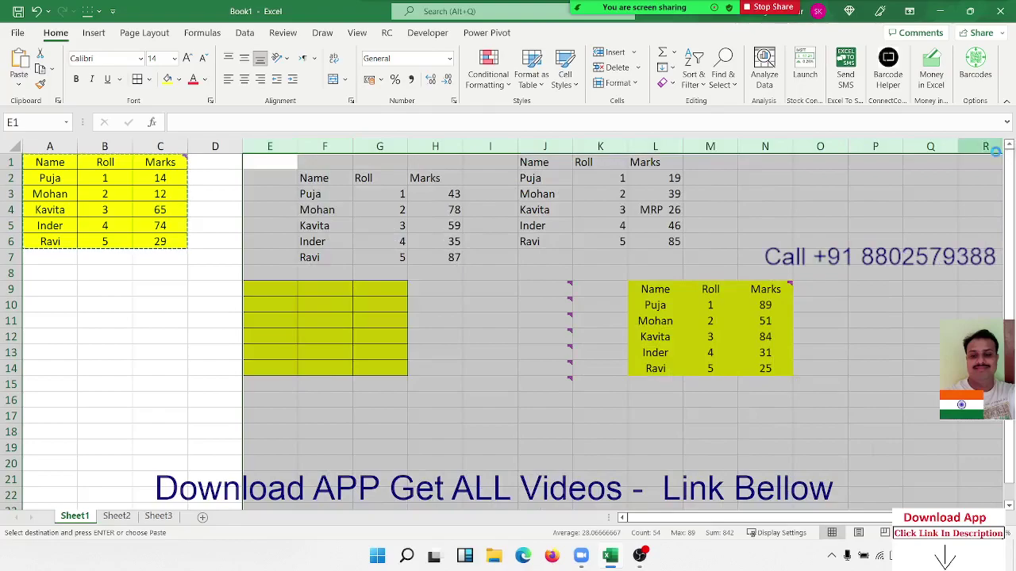
Clear columns E to R and autofit columns A, B and C to their contents
key("ctrl+minus")
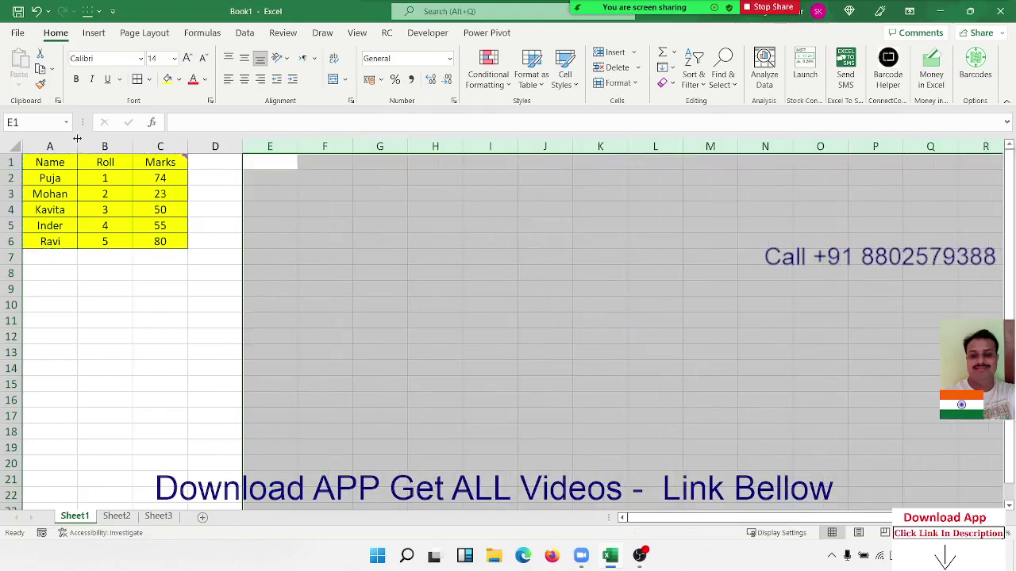
double_click(77, 146)
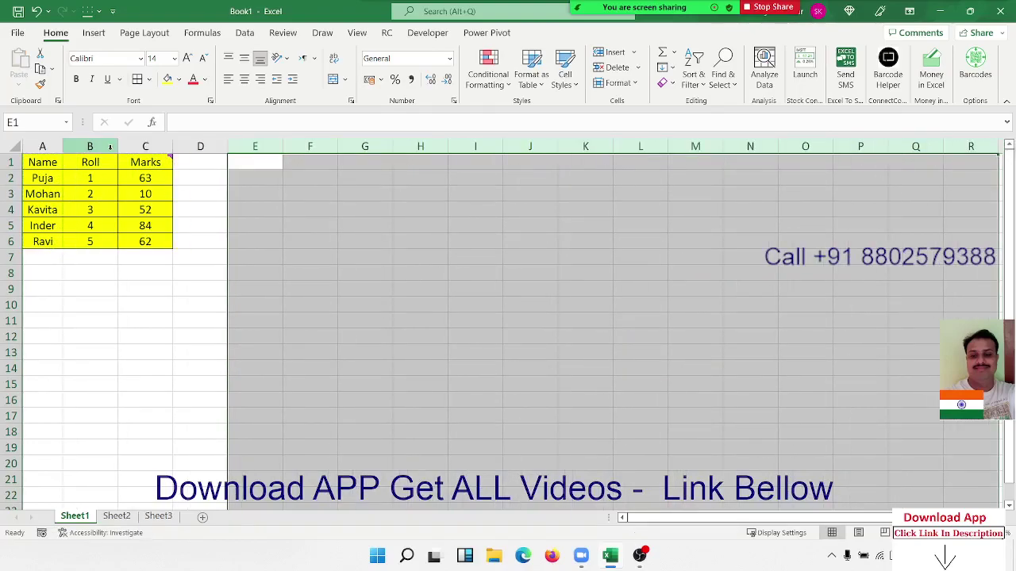
double_click(118, 146)
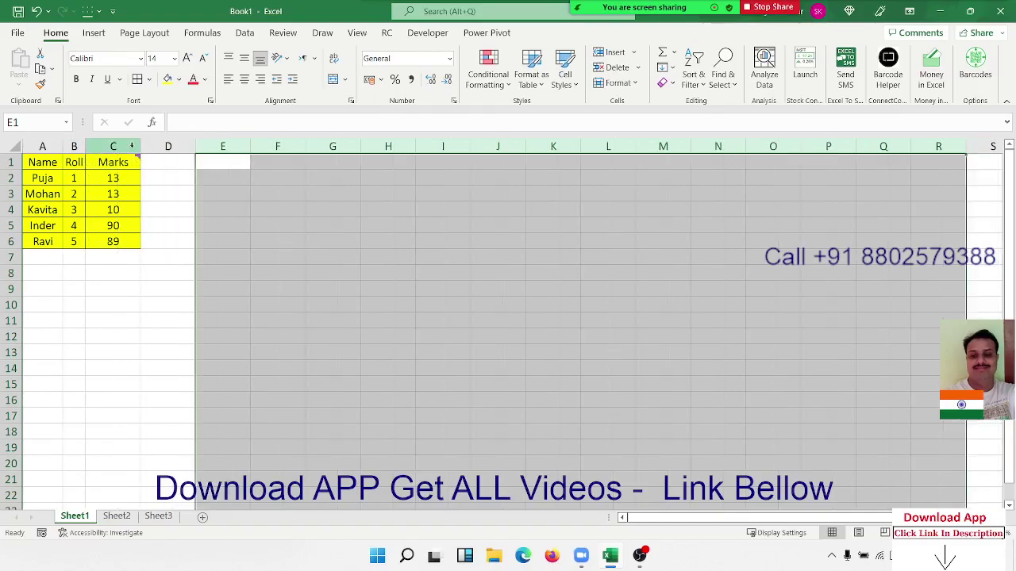
double_click(140, 146)
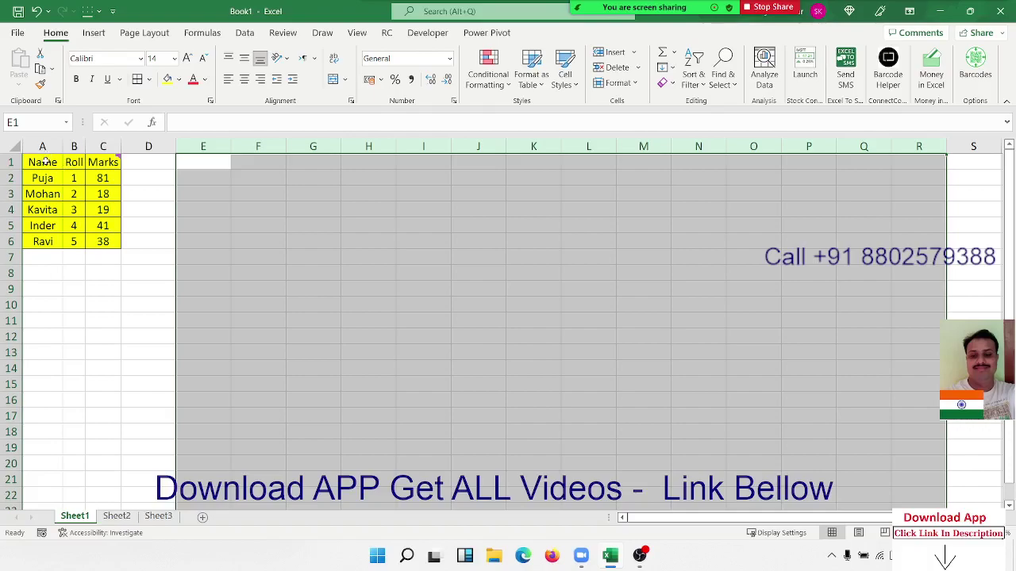
left_click_drag(45, 161, 103, 240)
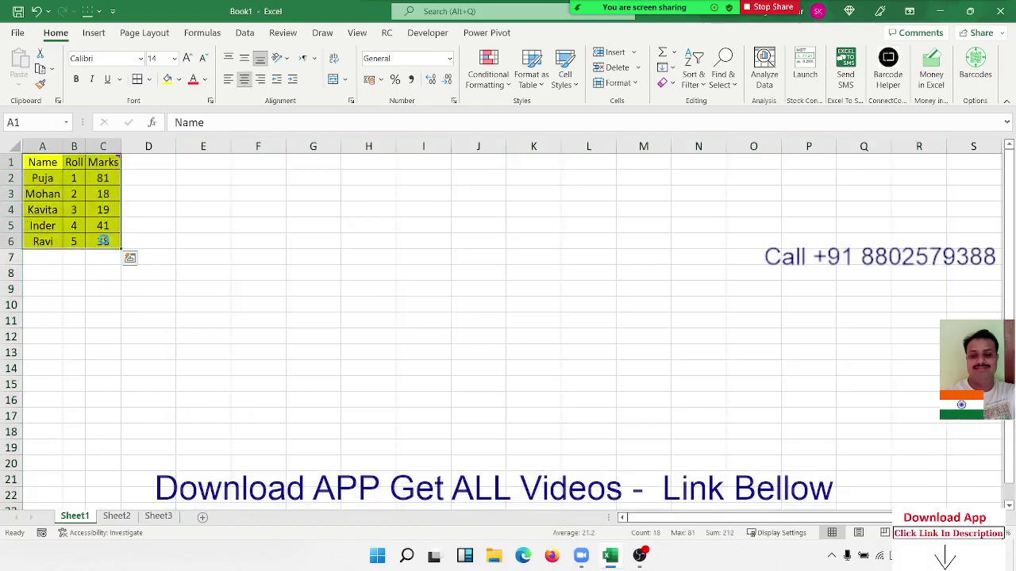
Copy the student table A1:C6 and paste it at J1
key("ctrl+c")
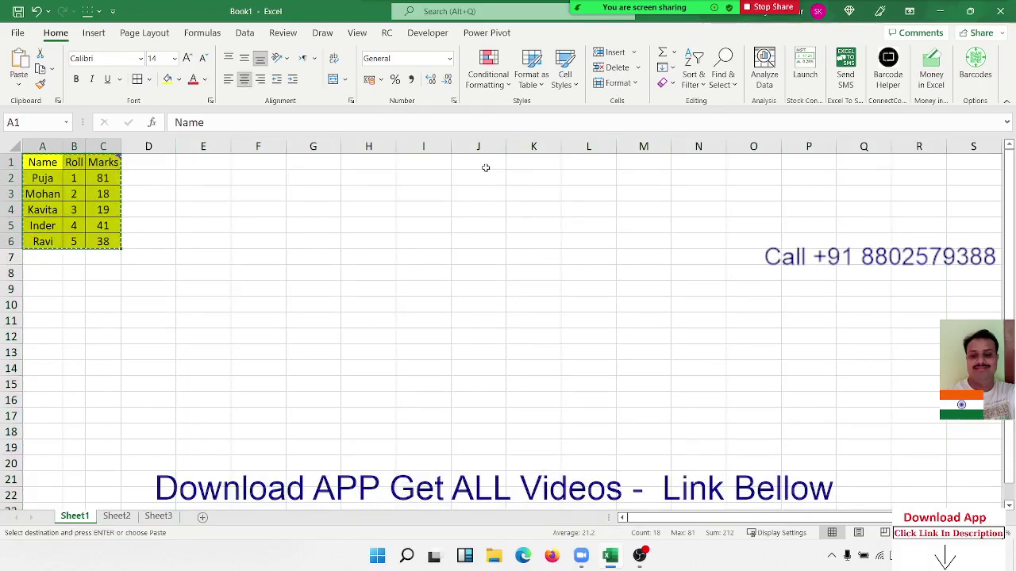
left_click(486, 167)
key("ctrl+v")
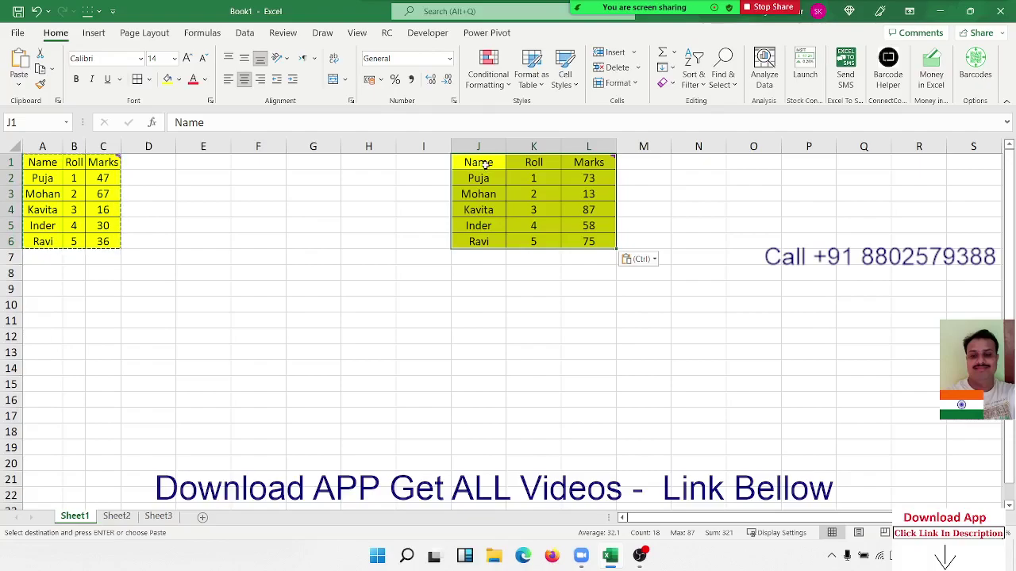
Paste Special column widths onto J1:L6 so columns J to L match A to C
left_click_drag(486, 164, 573, 233)
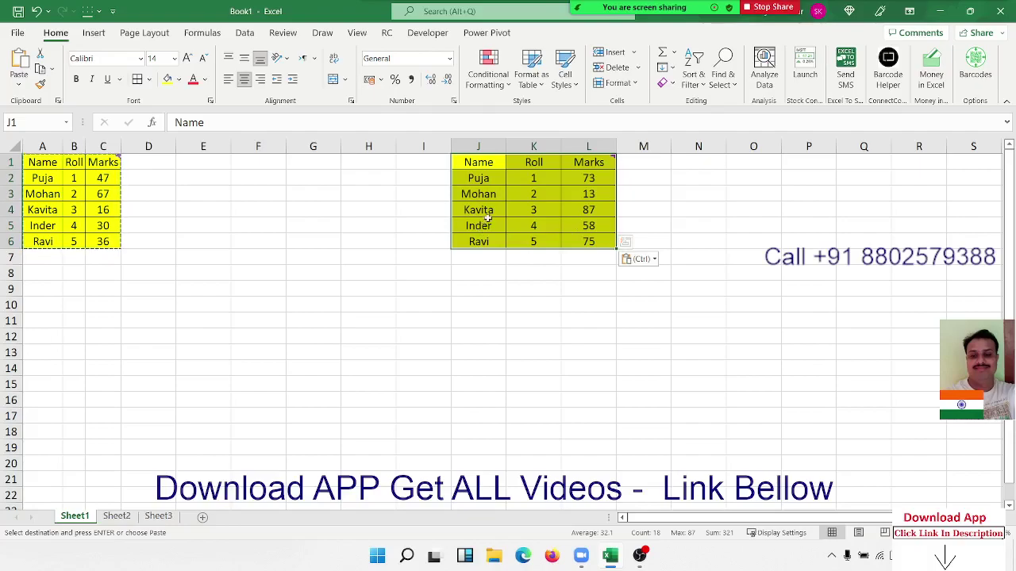
right_click(502, 184)
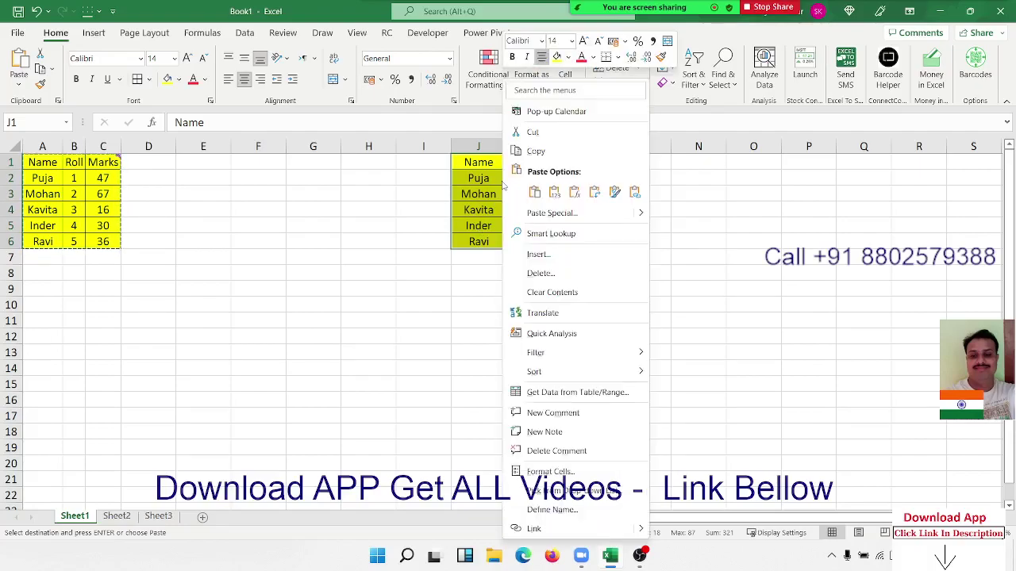
left_click(530, 214)
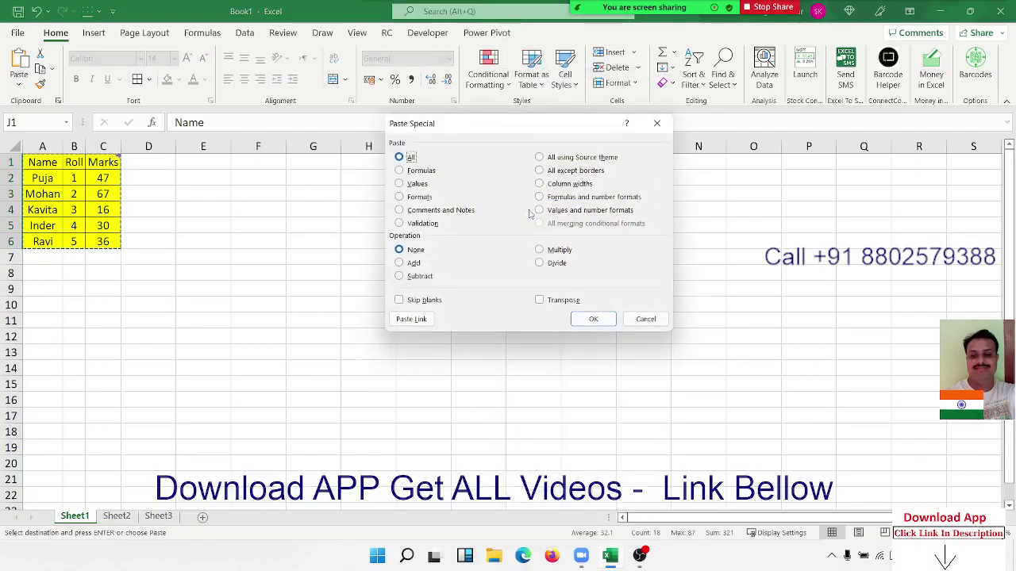
left_click(568, 185)
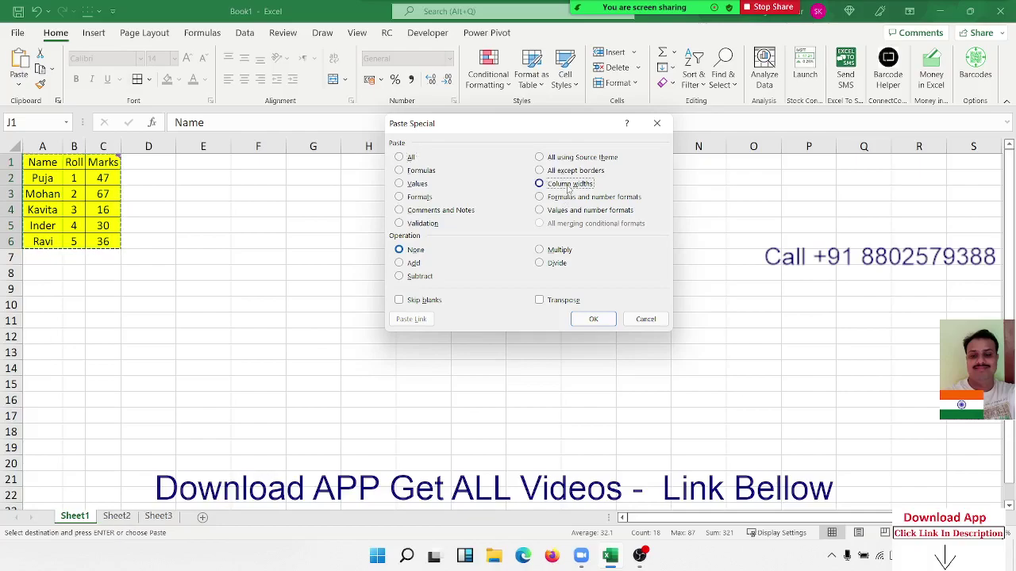
left_click(599, 318)
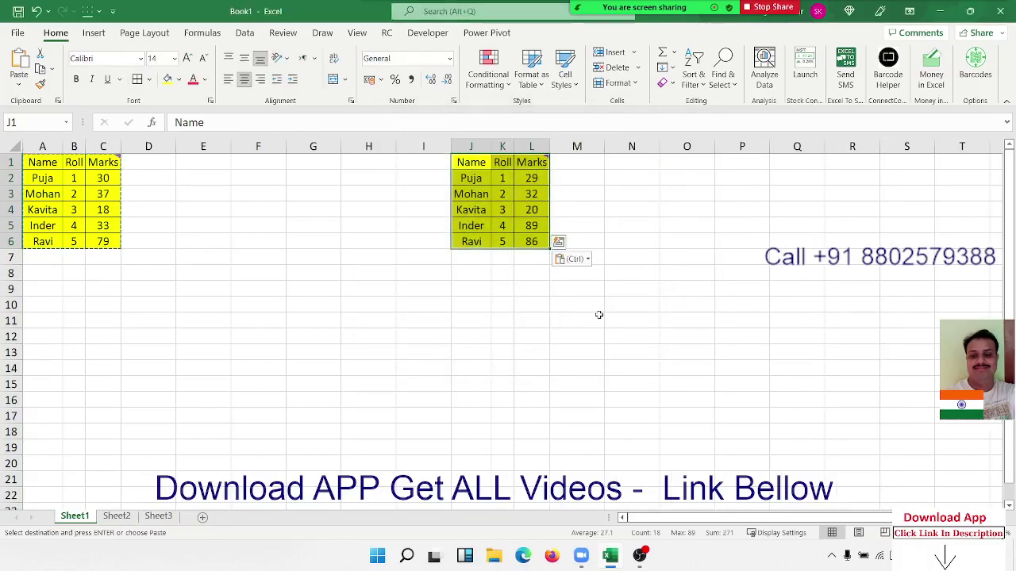
Paste Special column widths at N1, then paste the table there and undo it
right_click(631, 167)
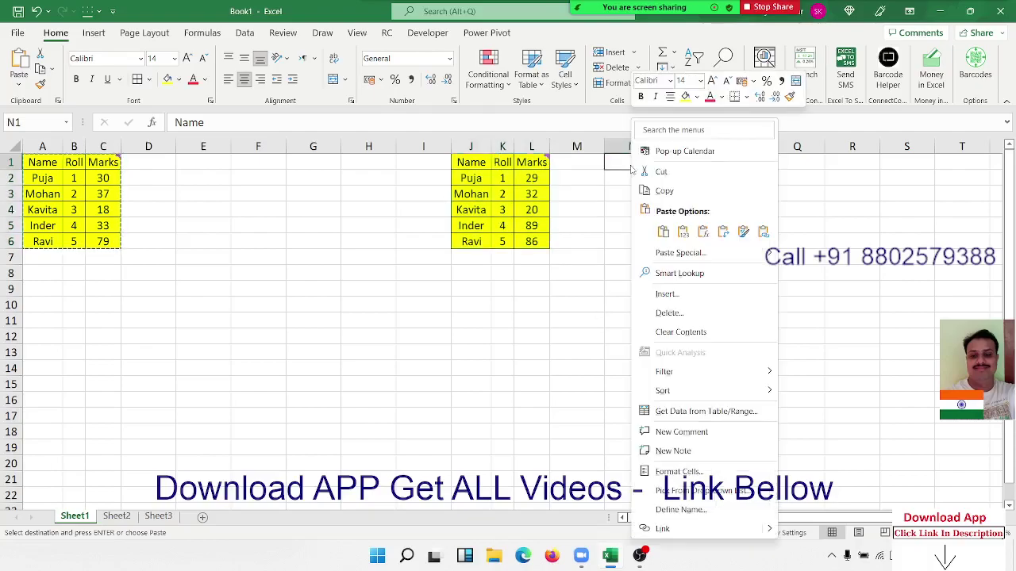
left_click(680, 253)
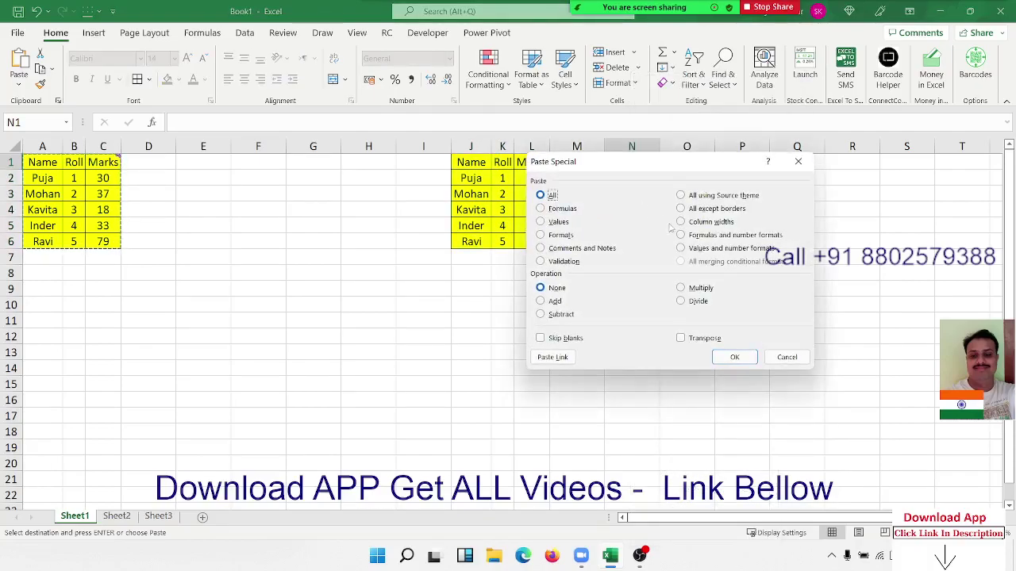
left_click(680, 222)
left_click(734, 358)
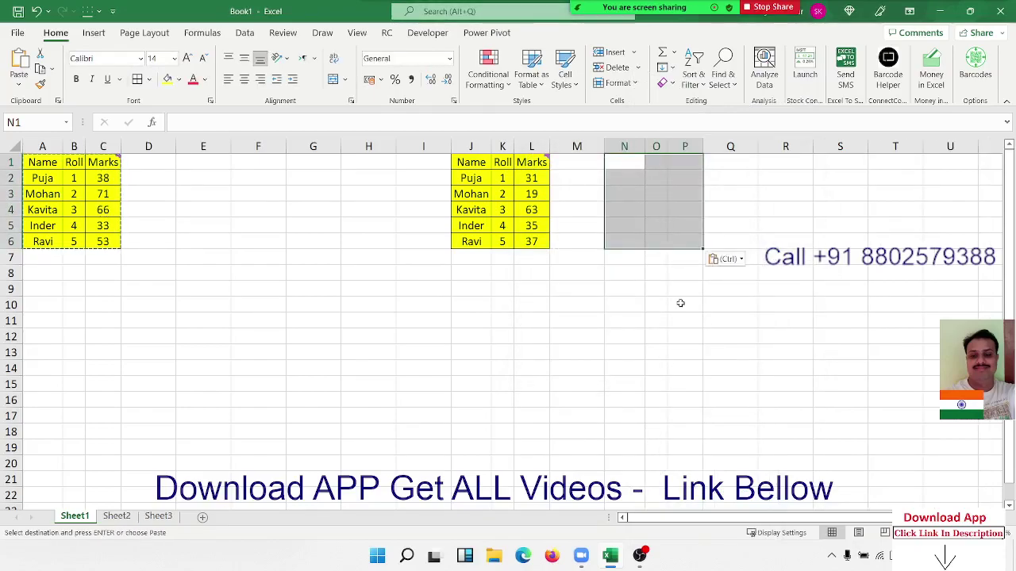
key("ctrl+v")
key("ctrl+z")
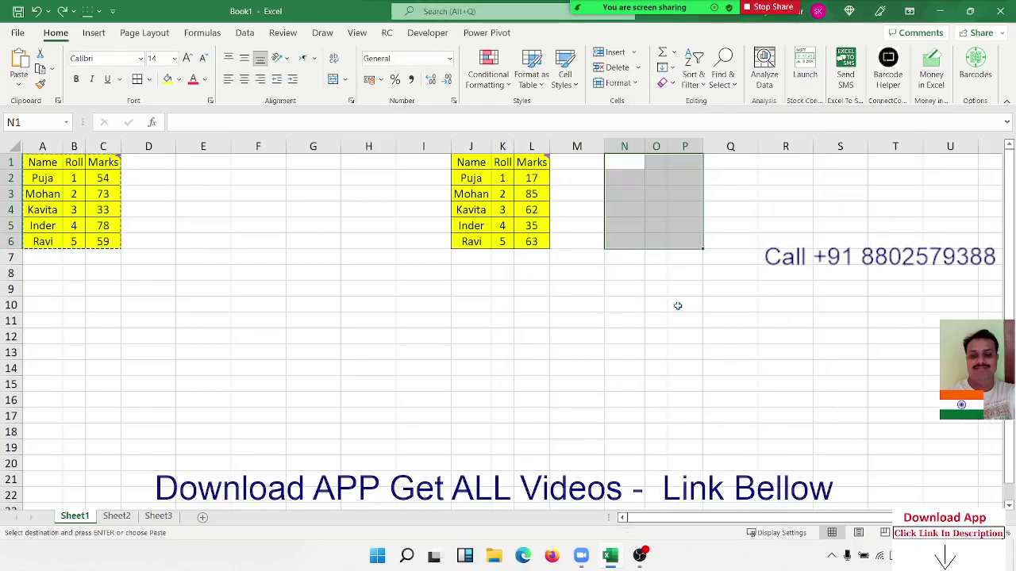
Paste the table at N1 with Keep Source Column Widths, then select columns I to Q
right_click(627, 166)
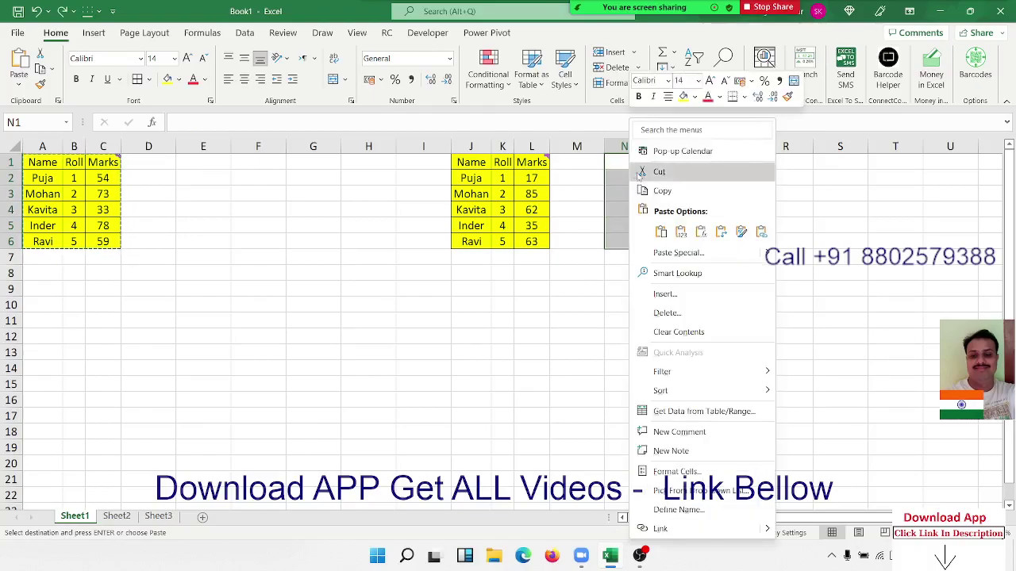
mouse_move(766, 255)
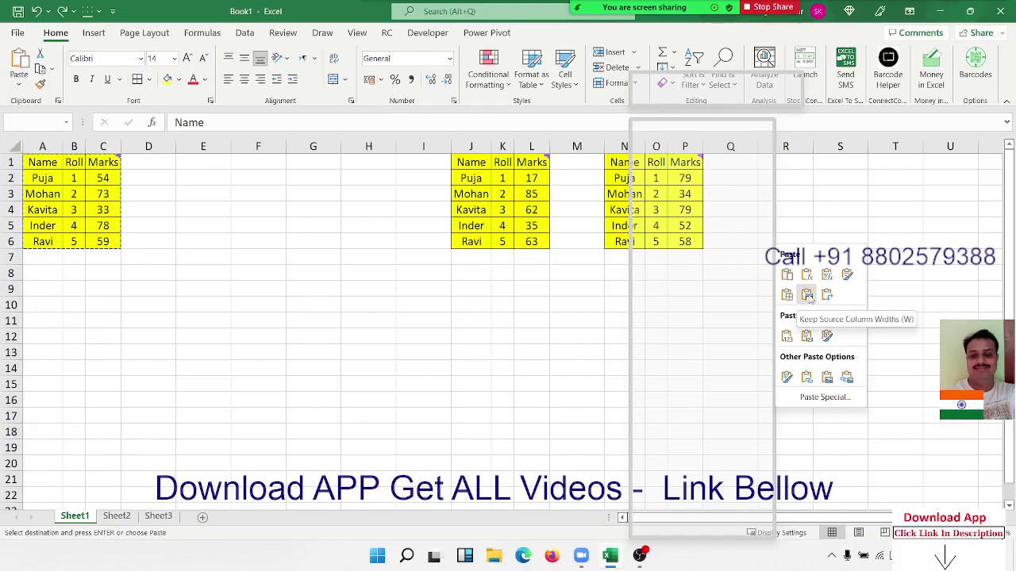
left_click(807, 295)
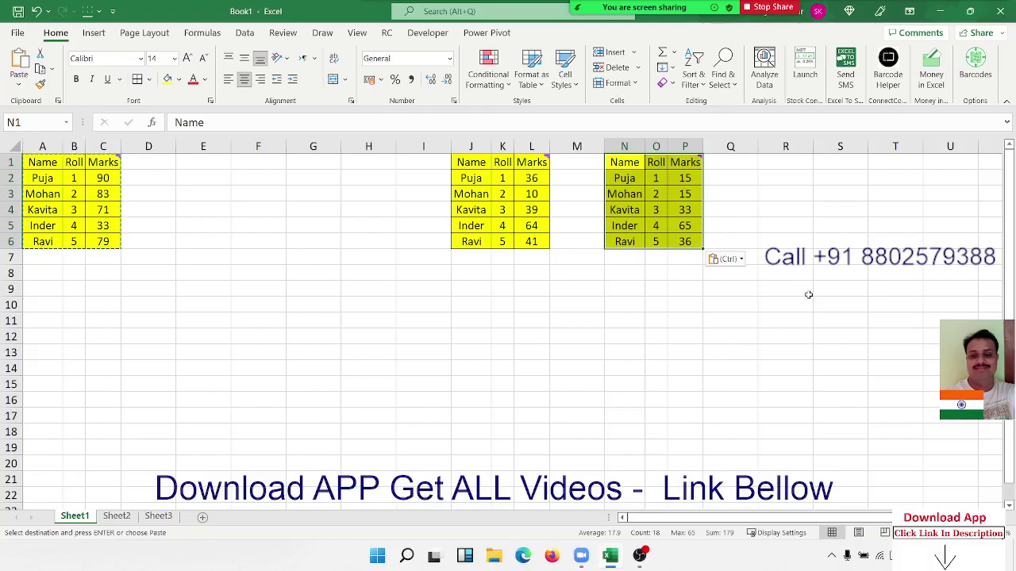
left_click(508, 288)
left_click_drag(421, 151, 705, 184)
Delete columns I to Q, add a Date heading in D1 and fill dates from 1/10 down to D6
key("ctrl+minus")
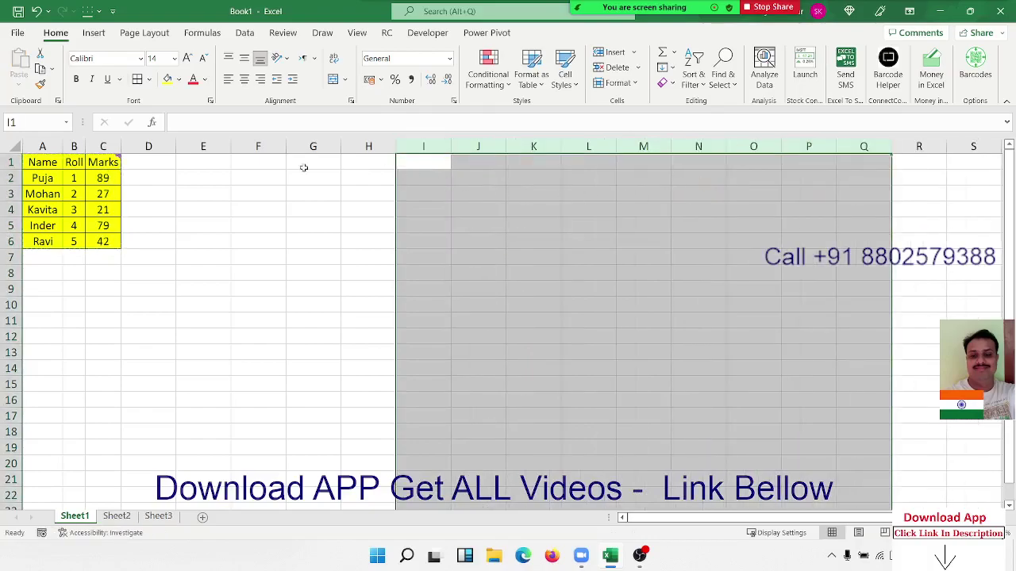
left_click(169, 163)
type("Dat")
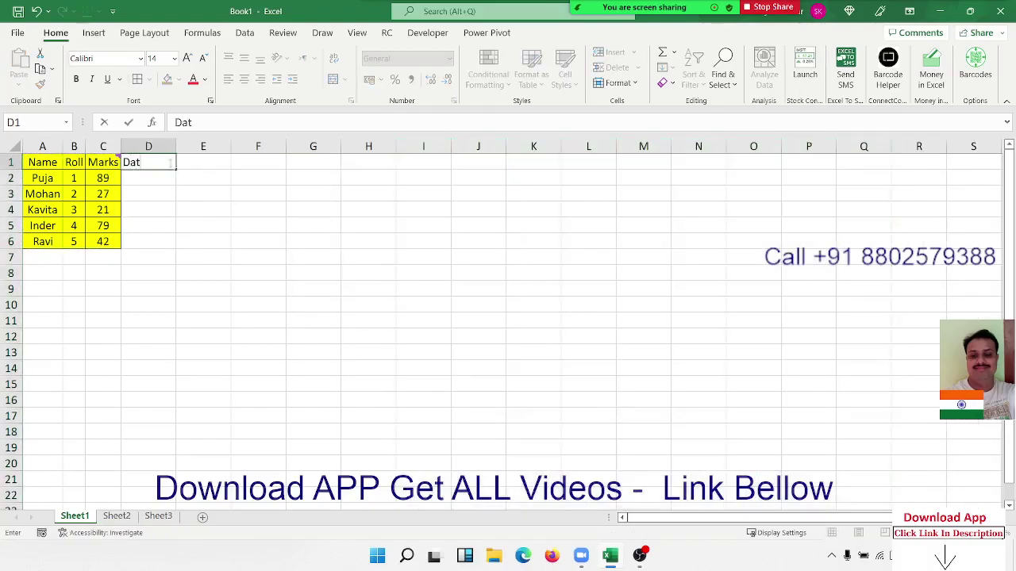
type("e")
key("Return")
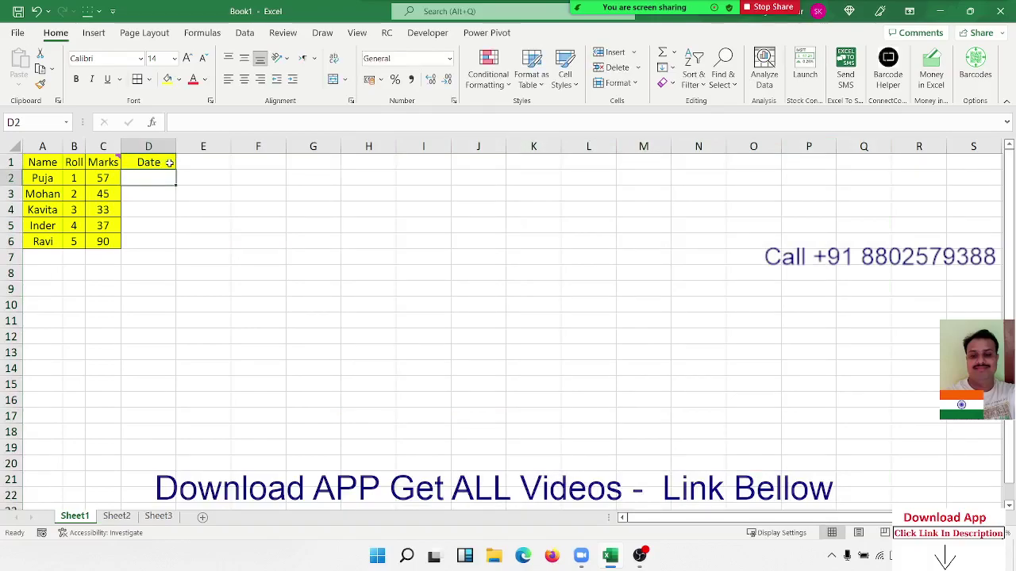
type("1/10")
key("ctrl+Return")
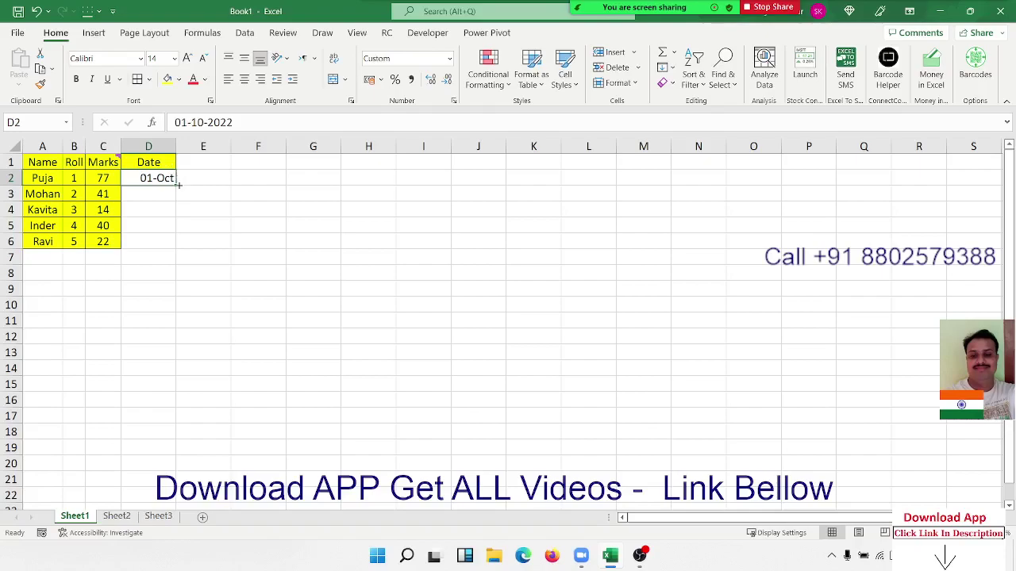
left_click_drag(175, 184, 170, 250)
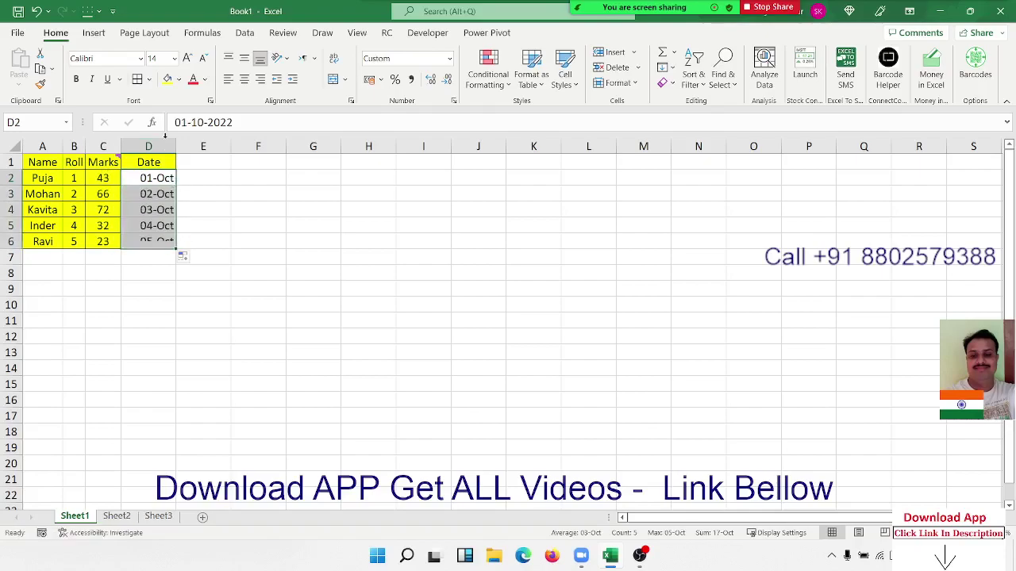
Fill D2:D6 yellow, format them as 01-Oct-22 style dates, and copy them
left_click(167, 80)
key("ctrl+shift+3")
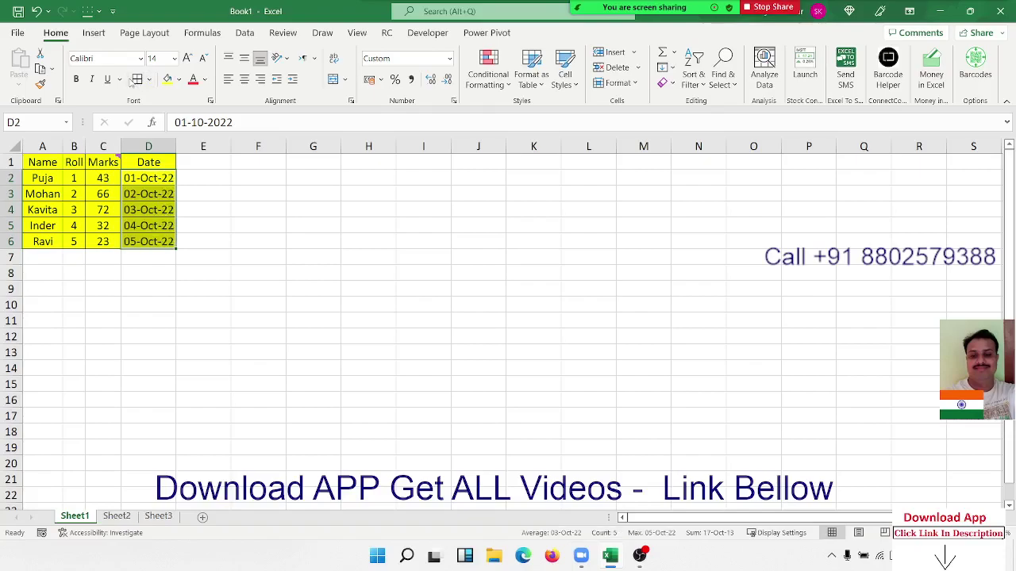
key("ctrl+c")
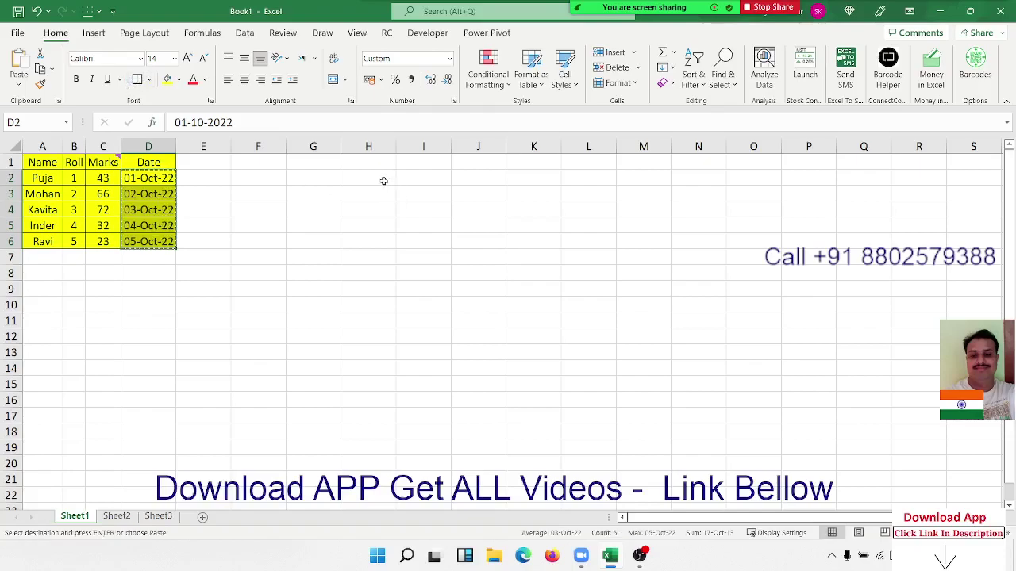
Paste the dates into H2:H6 as values and inspect the serial numbers 44835 to 44839
right_click(384, 182)
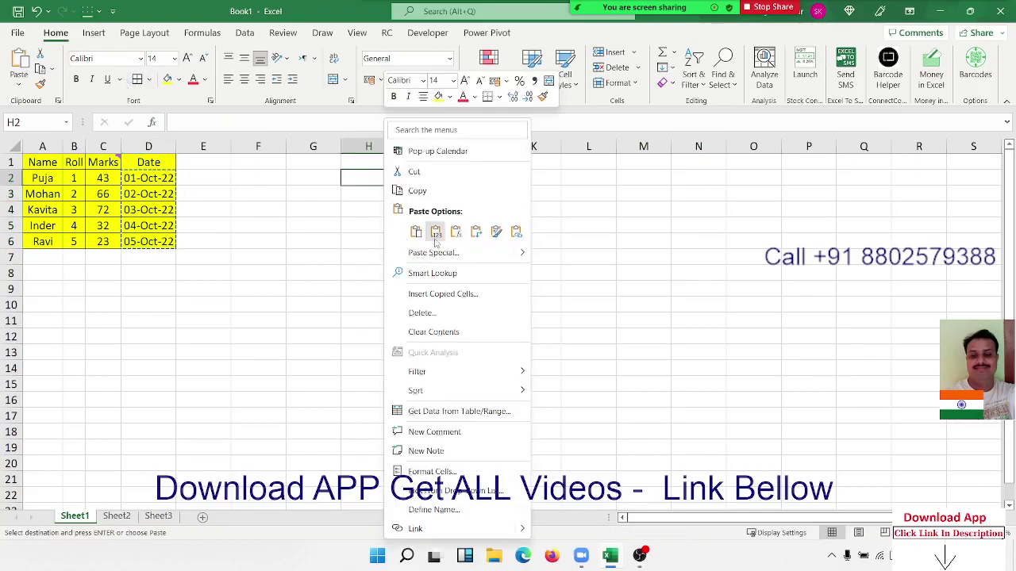
left_click(434, 232)
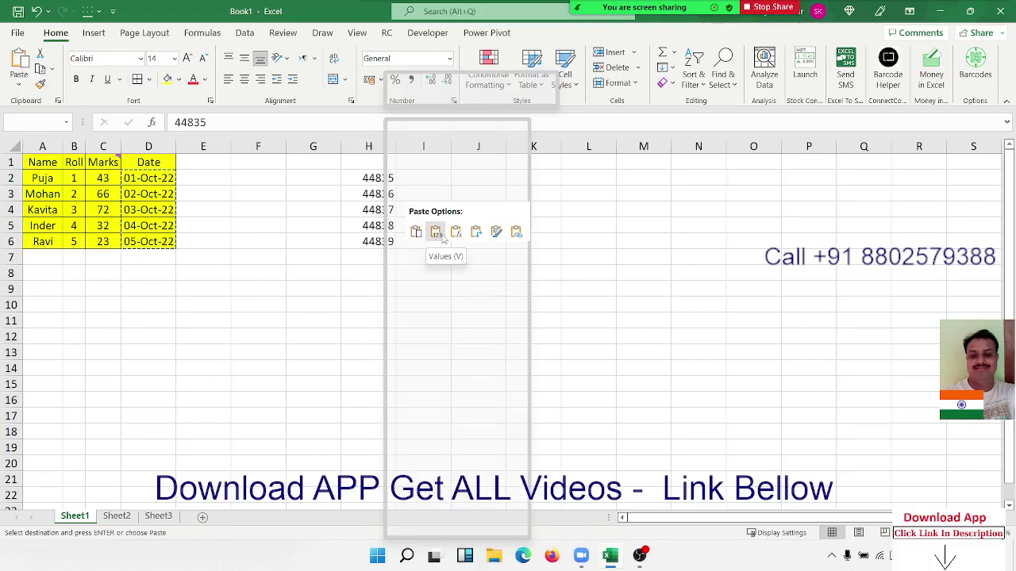
left_click(442, 236)
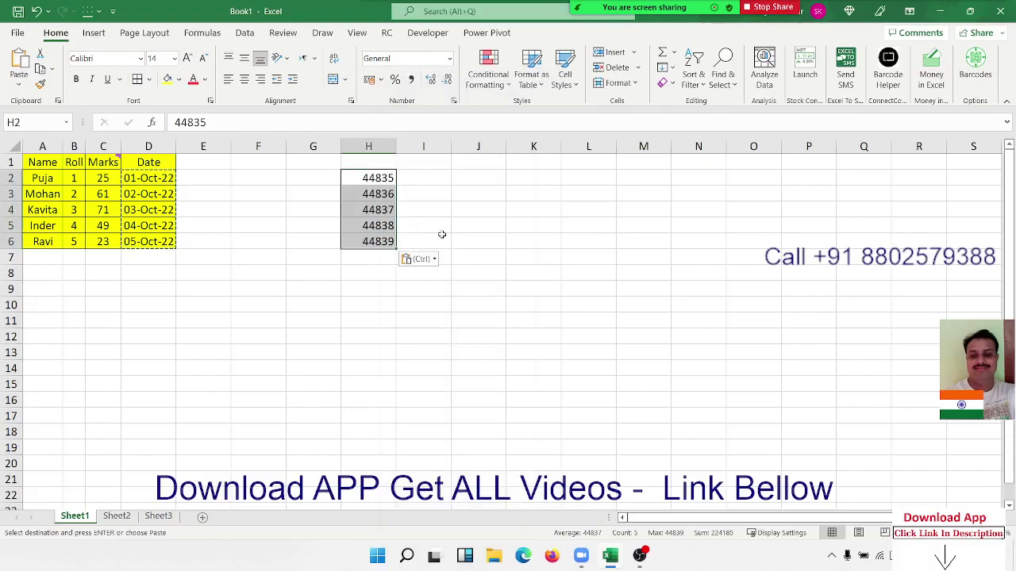
left_click(382, 184)
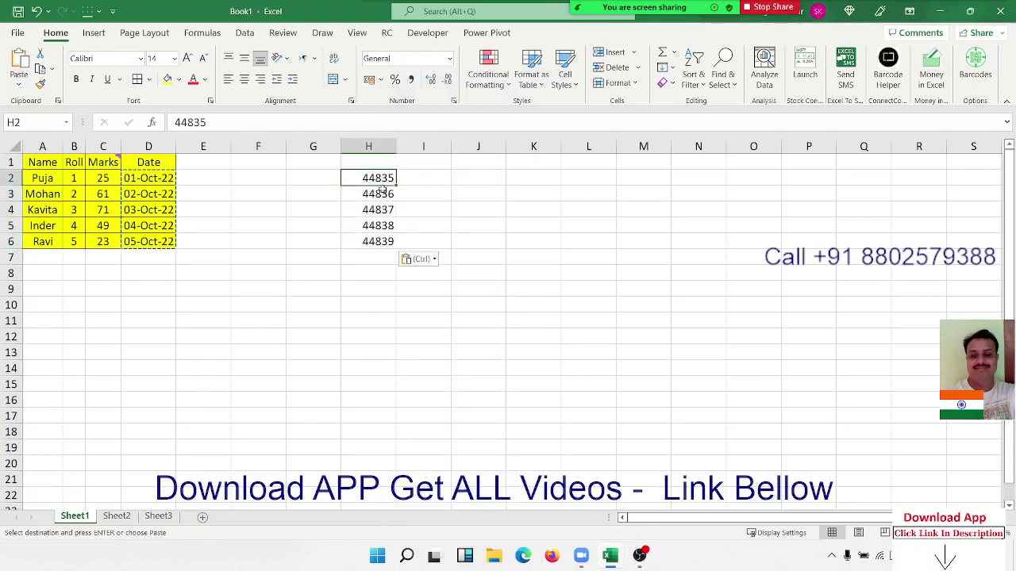
left_click(382, 195)
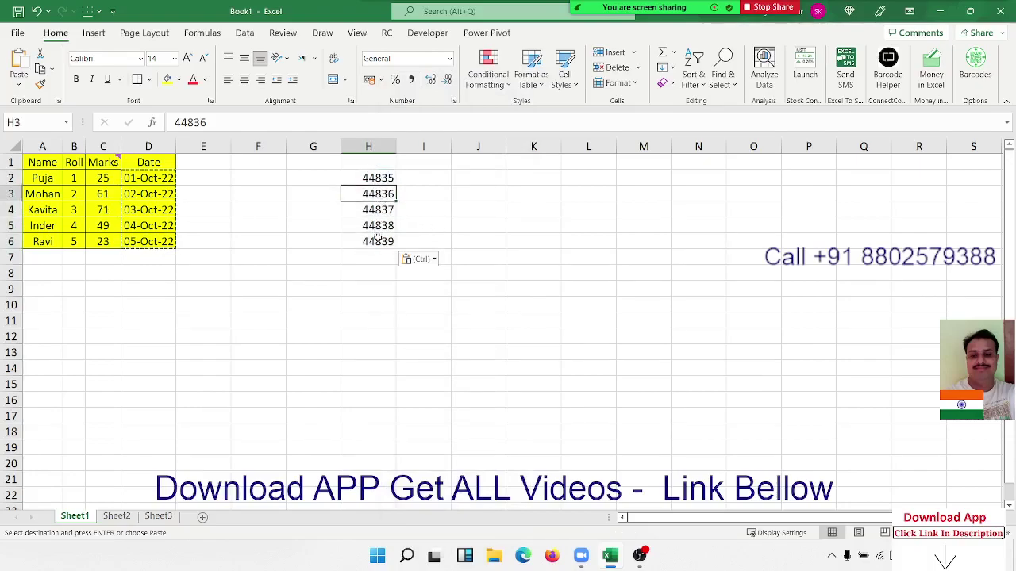
mouse_move(370, 178)
left_mouse_down()
mouse_move(369, 253)
mouse_move(372, 238)
left_mouse_up()
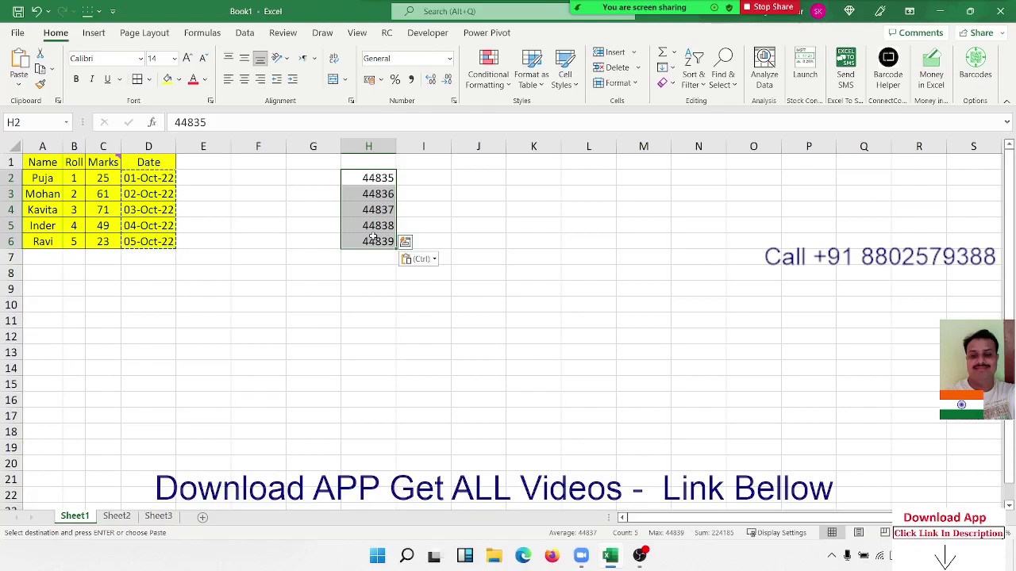
Enter 1/1/1900 in F7, view it as General (serial 1), then undo back to the date
left_click(273, 258)
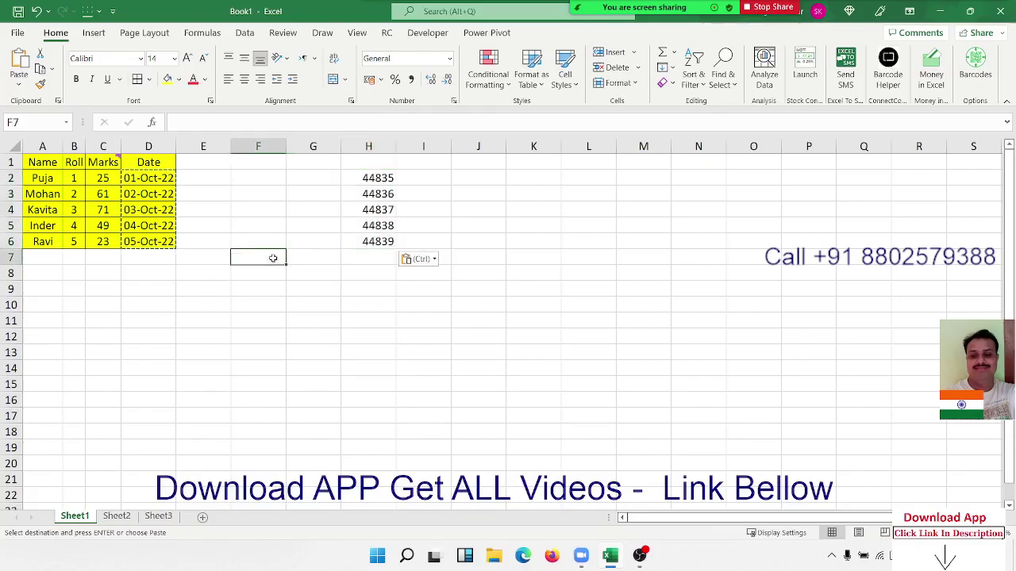
type("1")
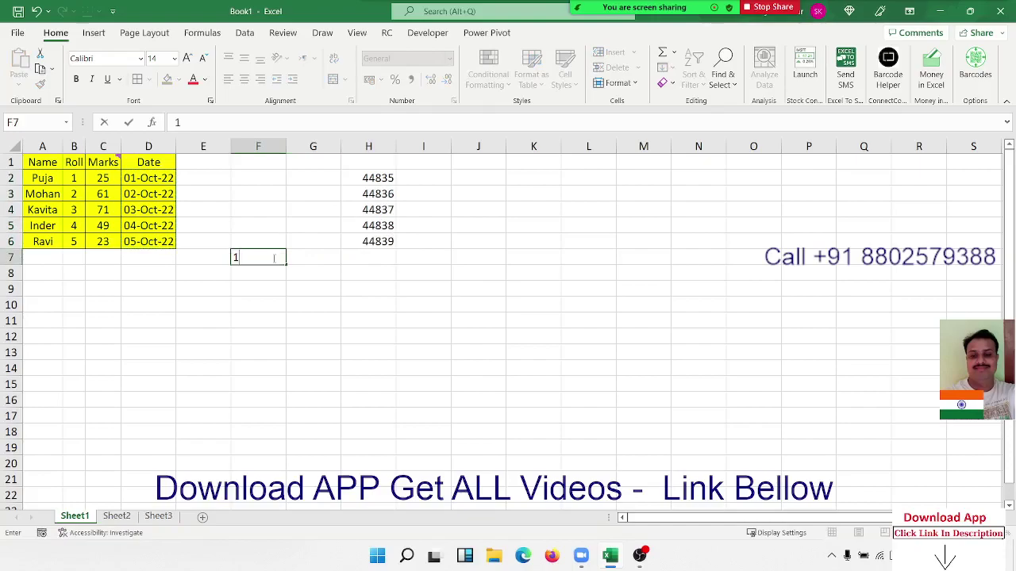
type("/1/1")
type("900")
key("Return")
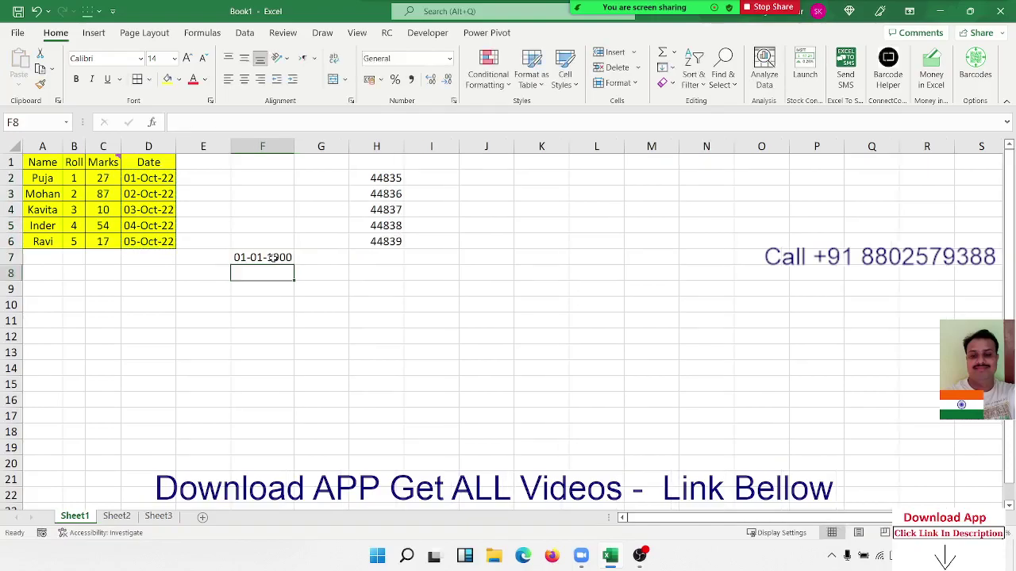
left_click(274, 257)
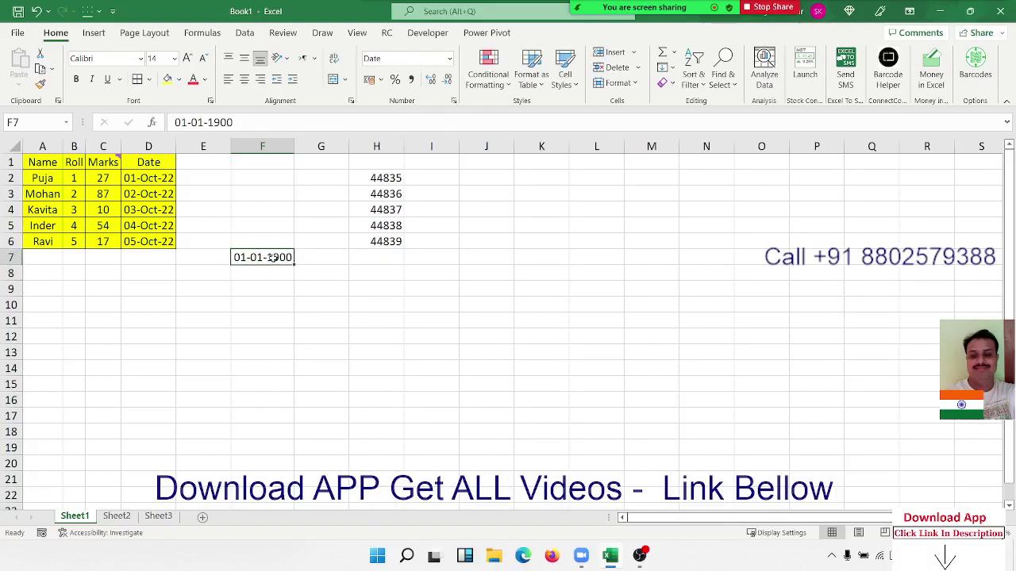
left_click(450, 58)
left_click(446, 82)
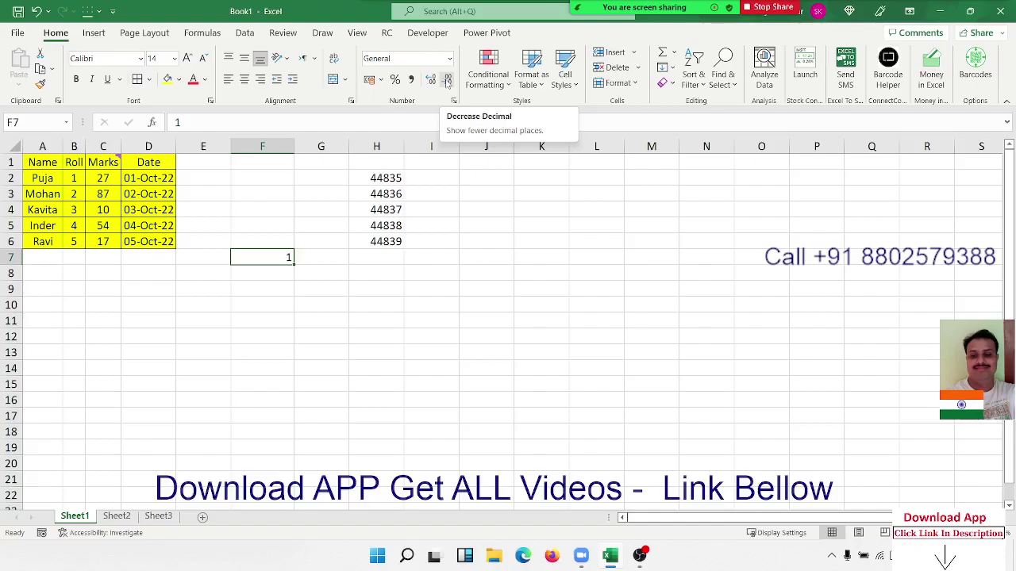
key("ctrl+z")
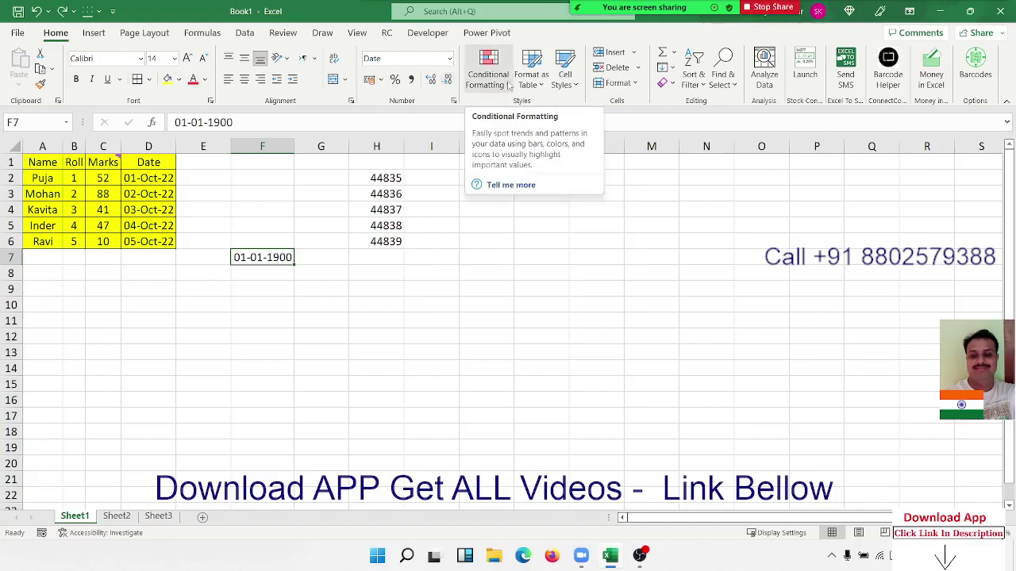
Enter 36 and then 368 in F7 to see their 1900–1901 dates
type("36")
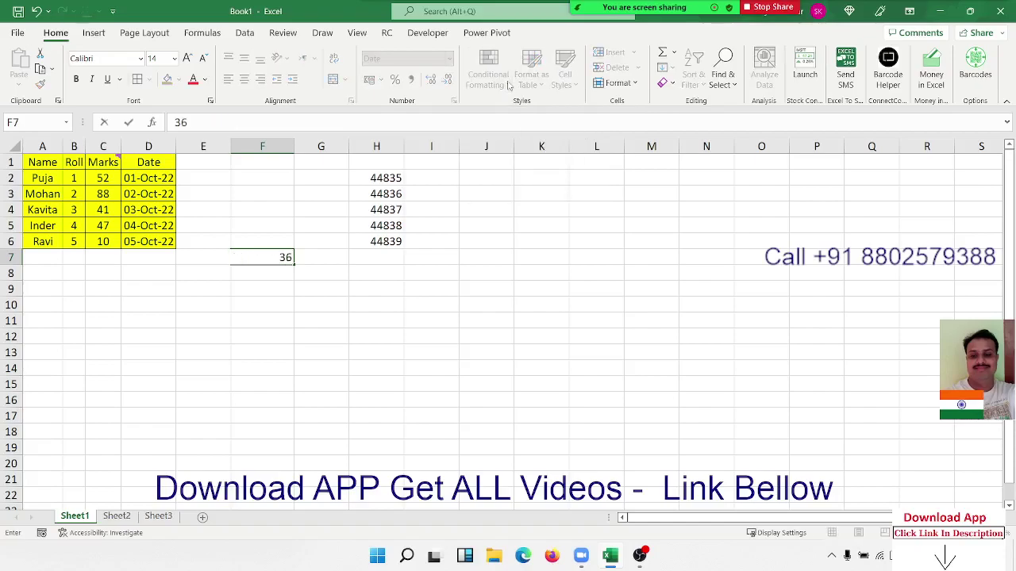
key("Return")
key("Up")
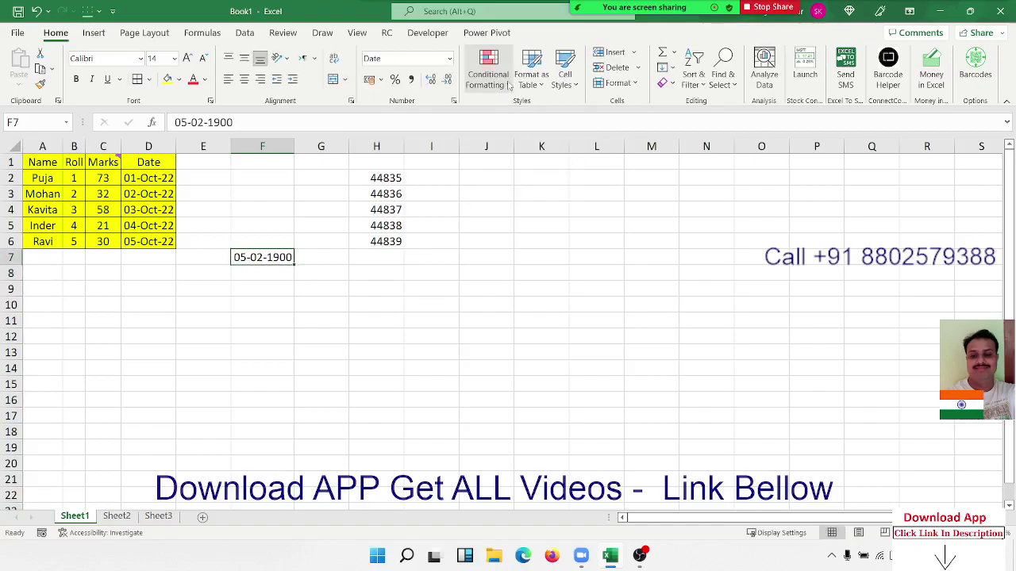
type("3")
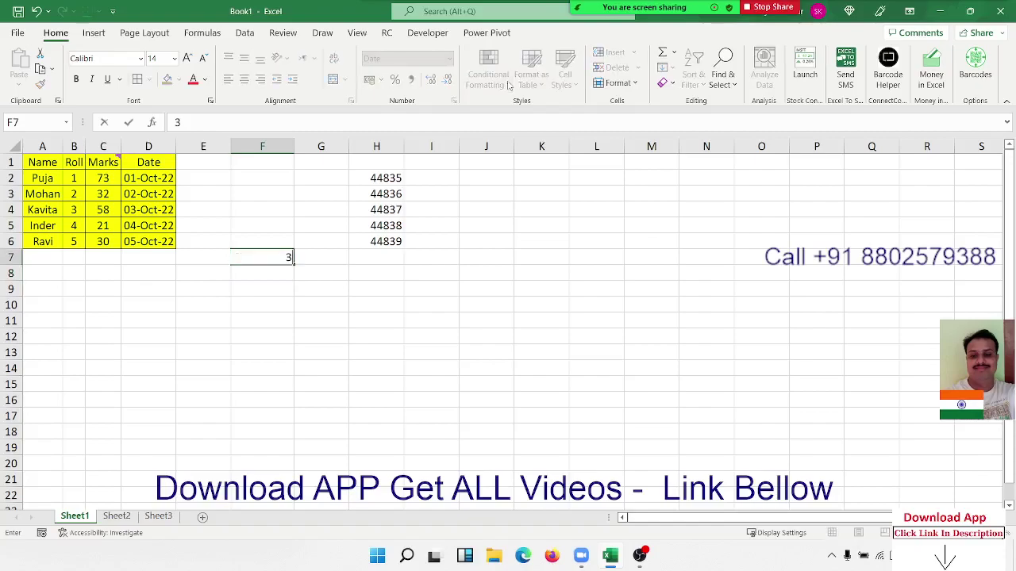
type("69")
key("BackSpace")
type("8")
key("Return")
key("Up")
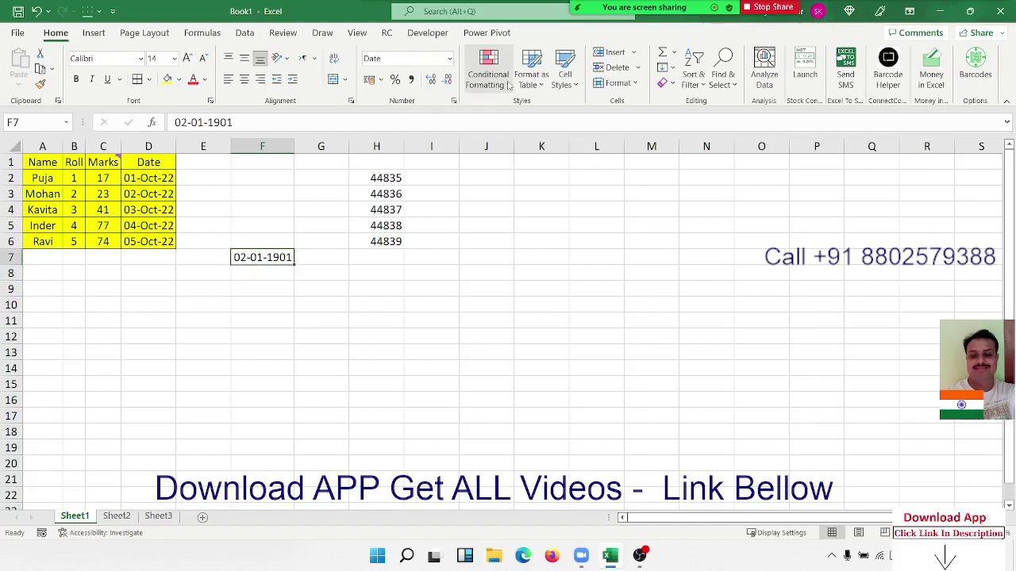
Enter 44835 in F7 to reveal the date 01-10-2022
type("44835")
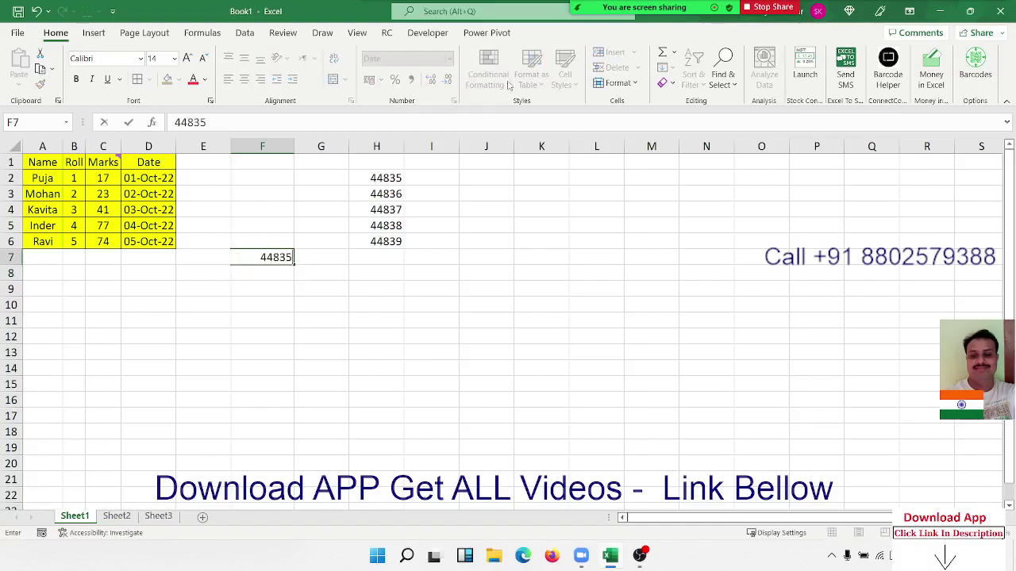
key("Return")
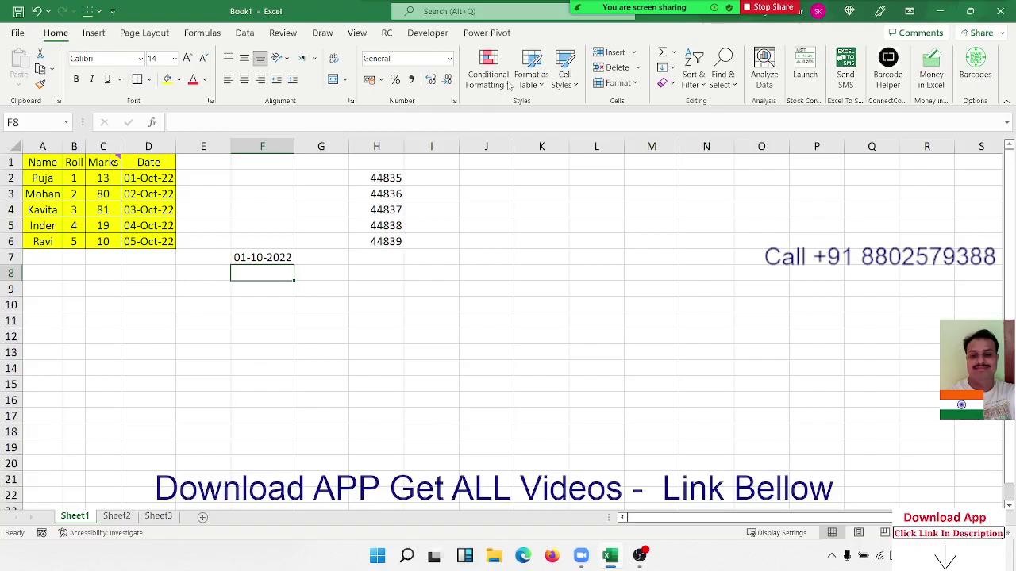
key("Up")
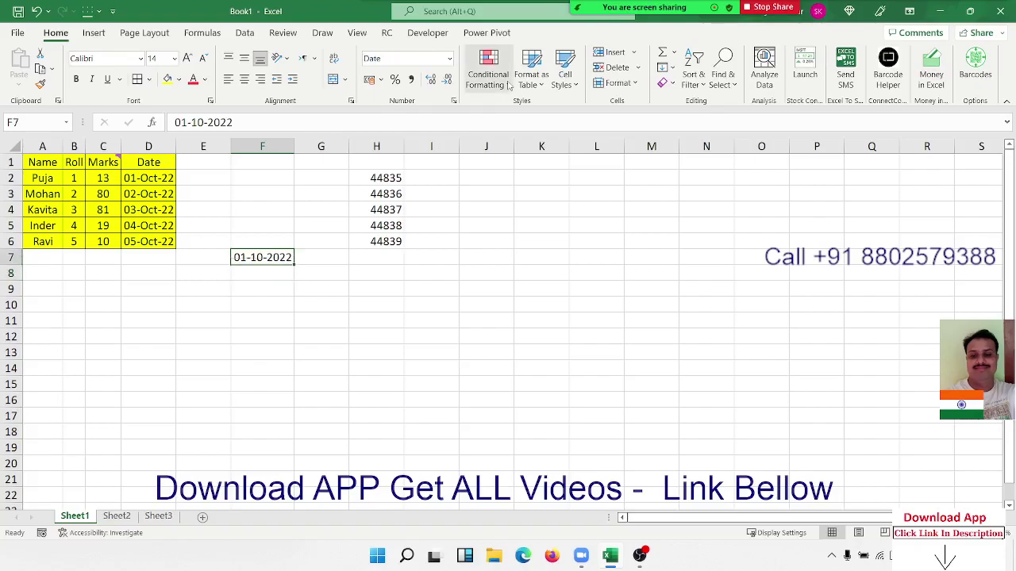
key("Up")
key("Down")
Format F7 as 01-Oct-22 and enter the text 125ds in F10
key("ctrl+shift+3")
key("Down")
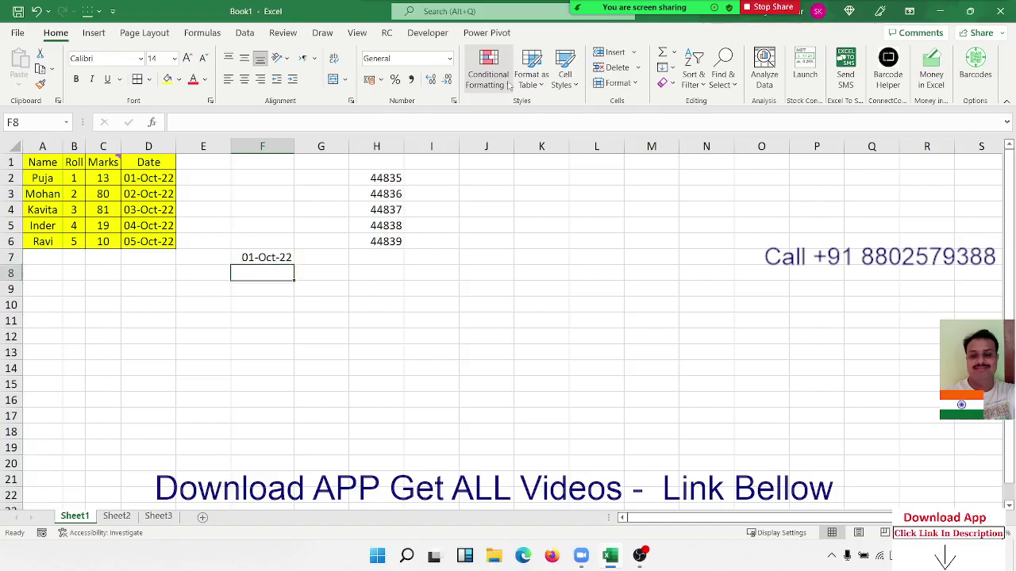
key("Down")
key("Down")
type("125")
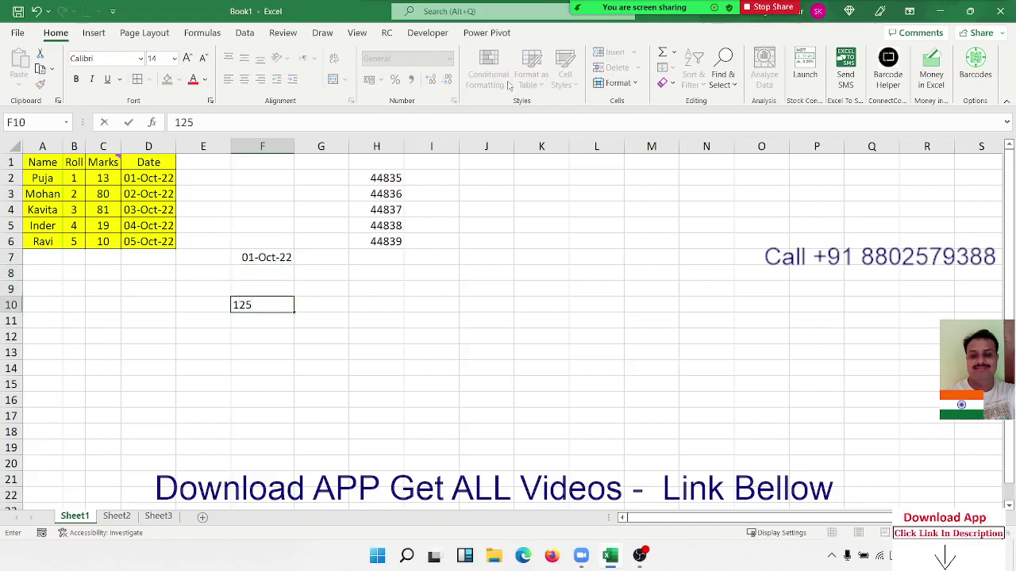
type("ds")
key("Return")
Enter =F10+2 in G10, which returns #VALUE!
key("Up")
key("Right")
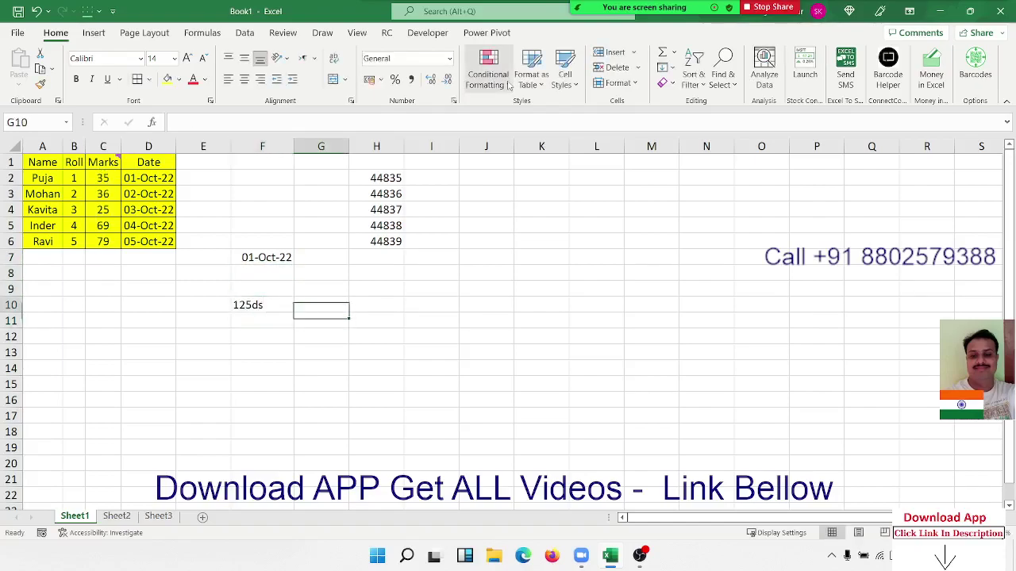
type("=")
key("Left")
type("+")
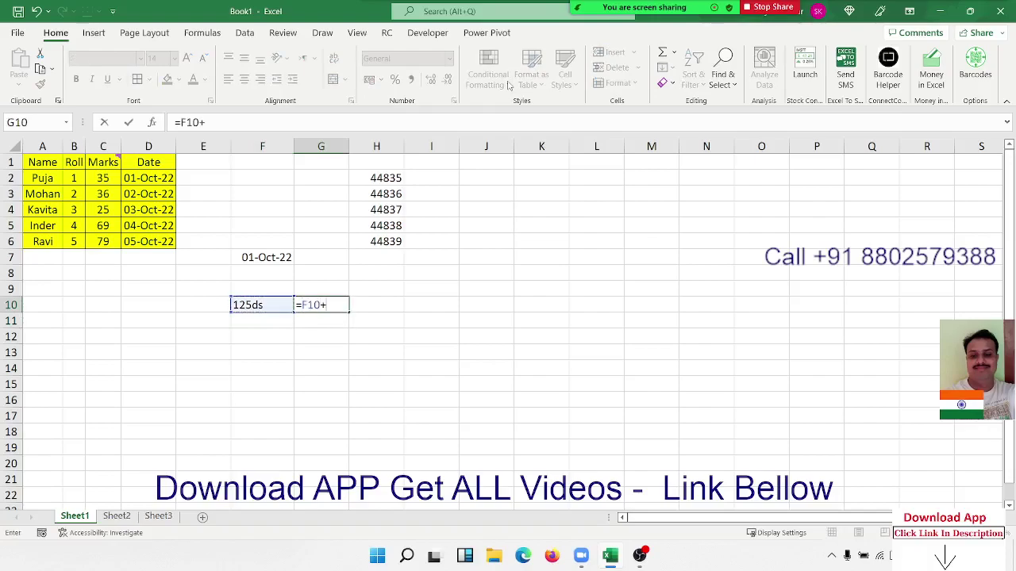
type("2")
key("Return")
Enter =F7+30 in G7 so it shows 31-Oct-22
key("Up")
key("Up")
key("Up")
key("Up")
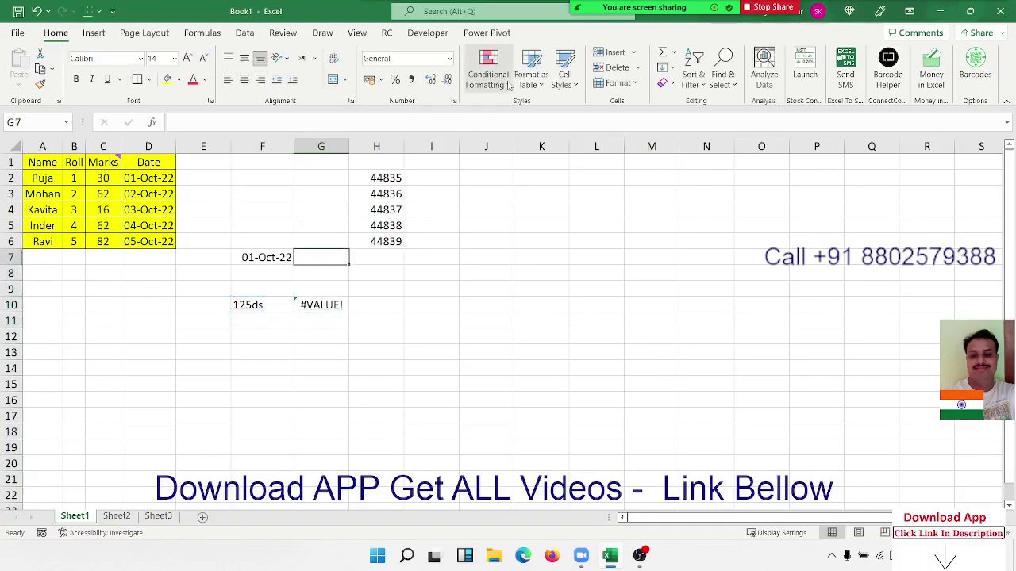
type("=")
type("F7+")
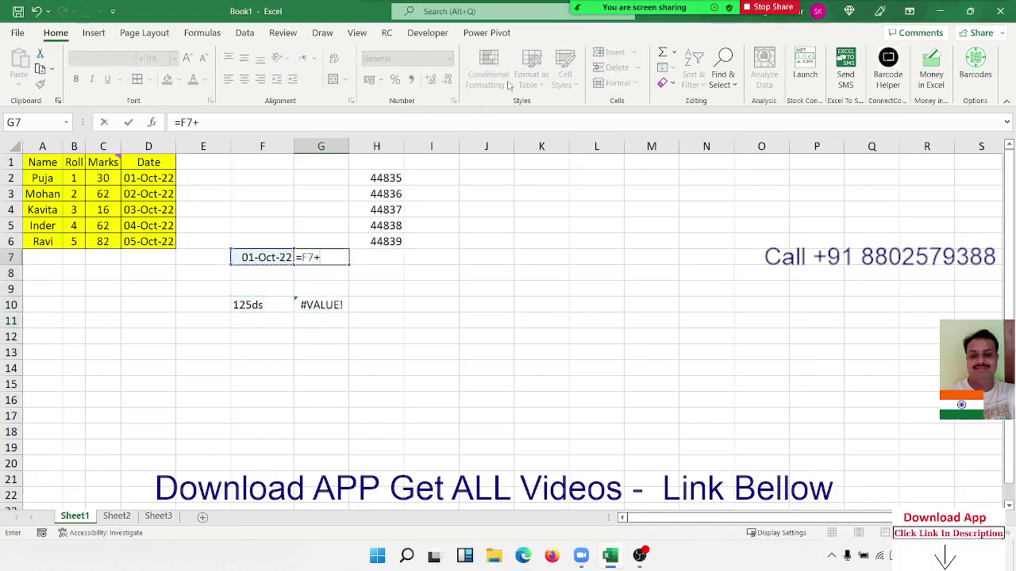
type("30")
key("Return")
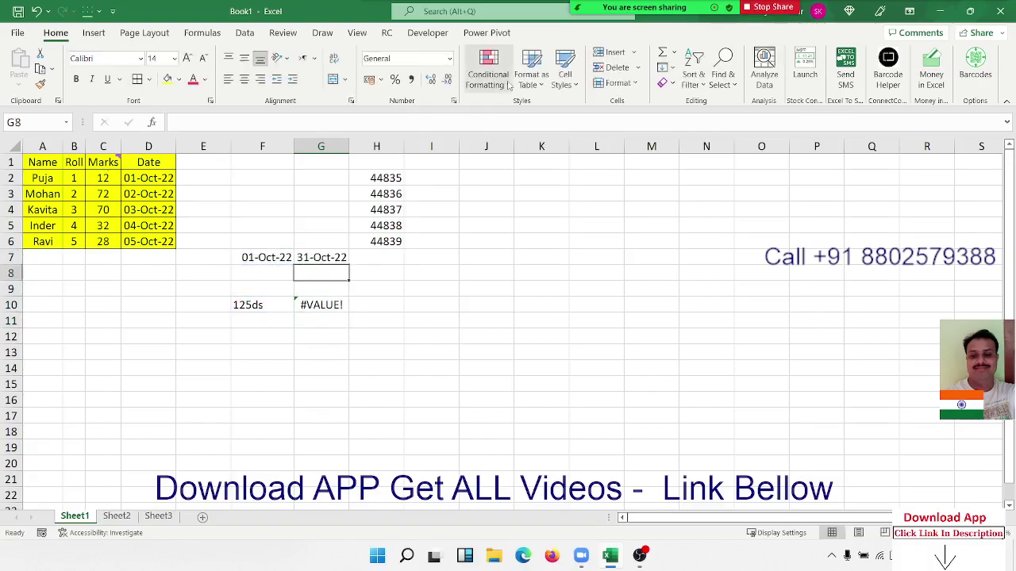
key("Up")
key("Left")
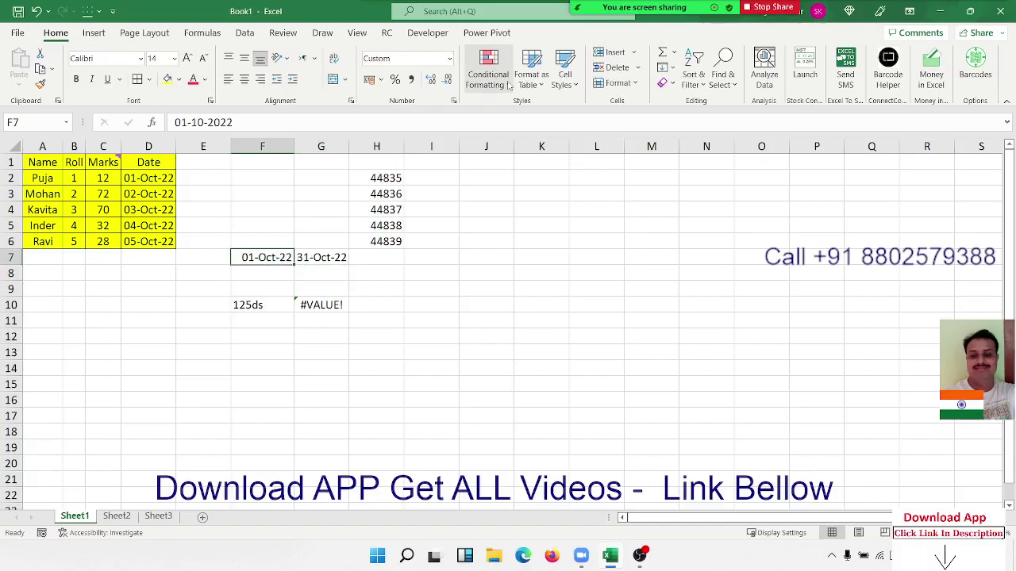
Switch F7 and G7 to General, showing serials 44835 and 44865
left_click(449, 59)
left_click(438, 77)
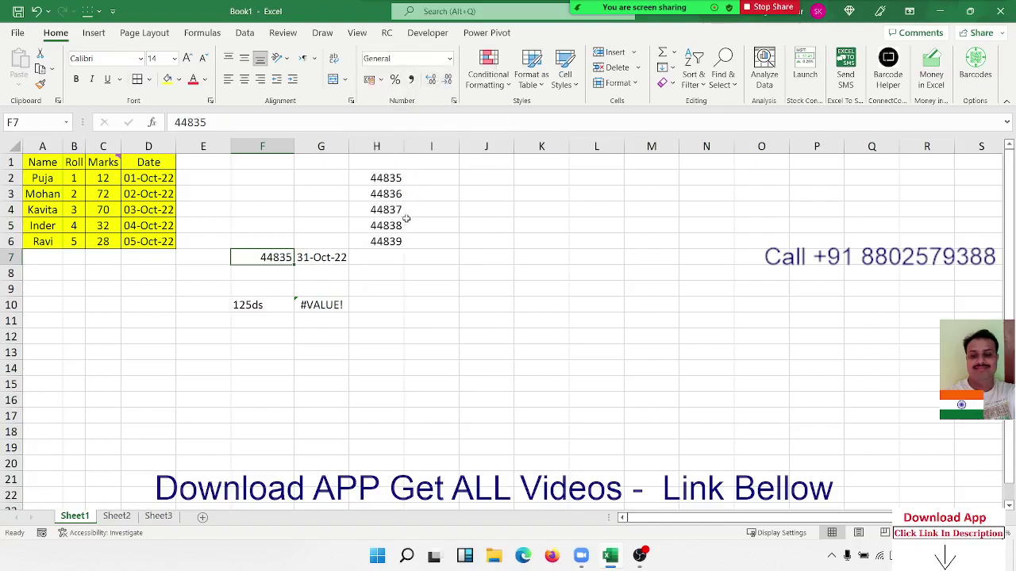
left_click(346, 257)
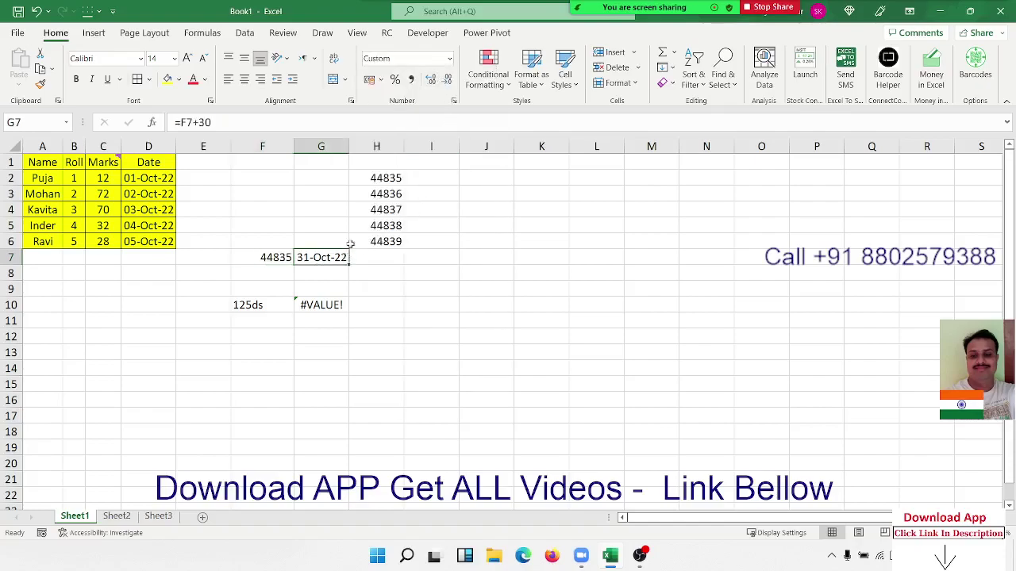
left_click(449, 59)
left_click(442, 77)
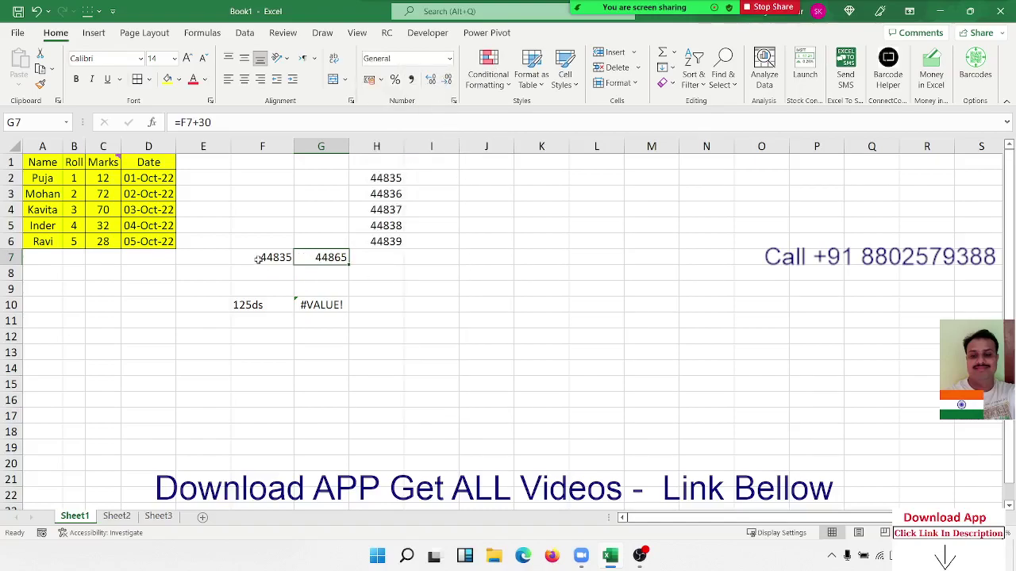
Restore F7:G7 to date format, showing 01-Oct-22 and 31-Oct-22
left_click_drag(258, 260, 318, 258)
key("ctrl+shift+3")
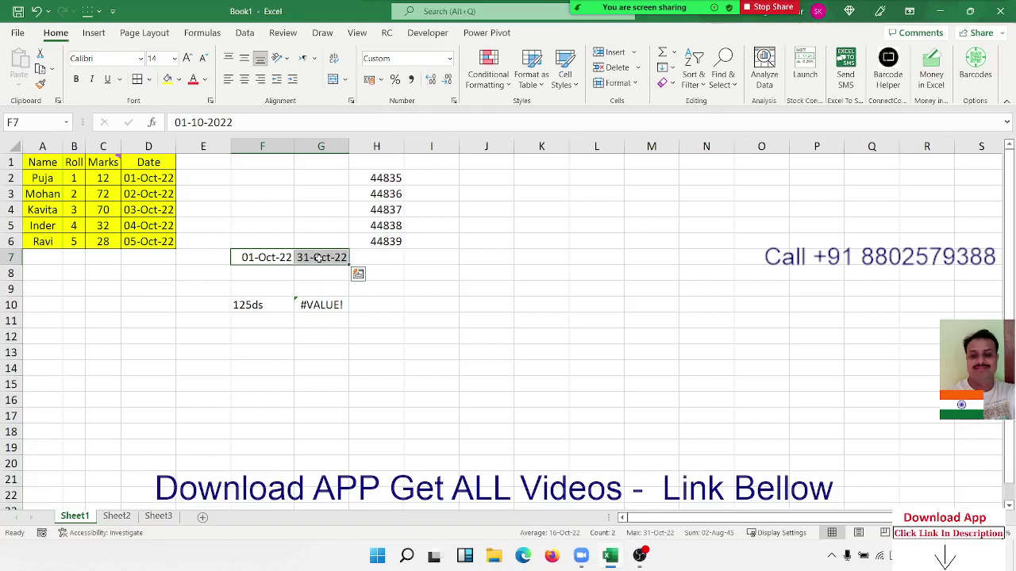
left_click(290, 179)
left_click(262, 368)
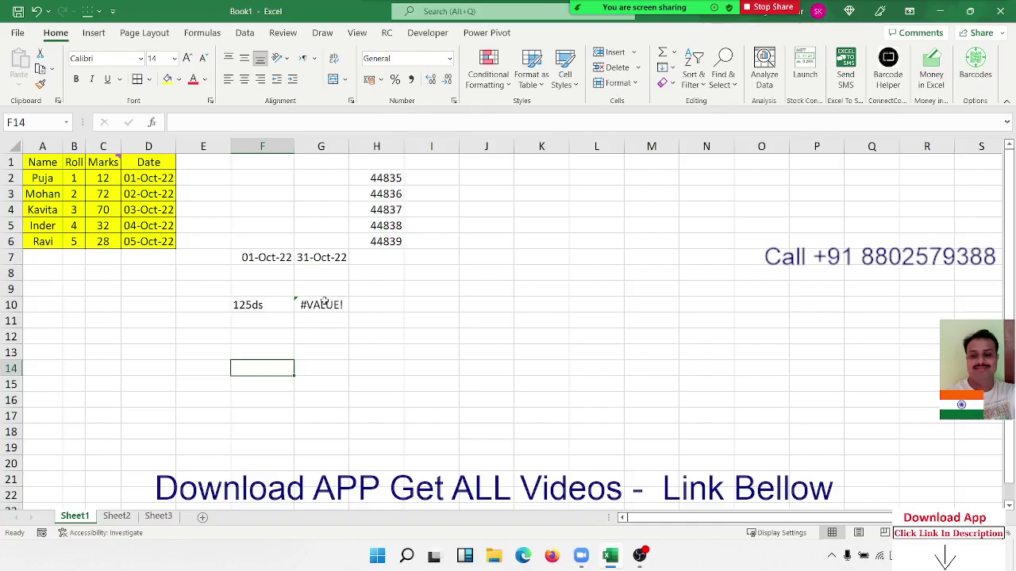
Copy D1:D6 and paste only values and number formats into I1
left_click_drag(160, 236, 162, 162)
key("ctrl+c")
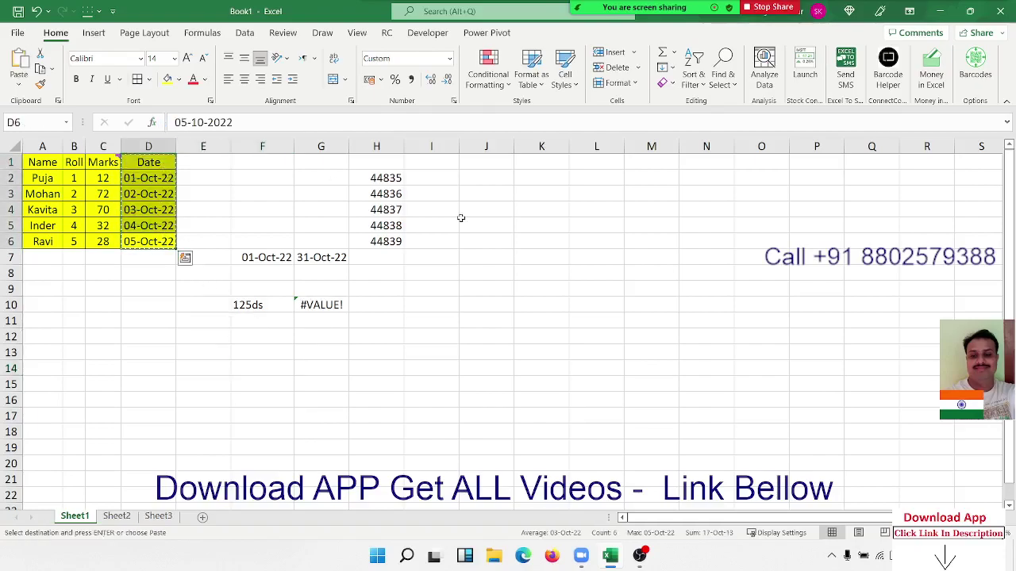
right_click(432, 162)
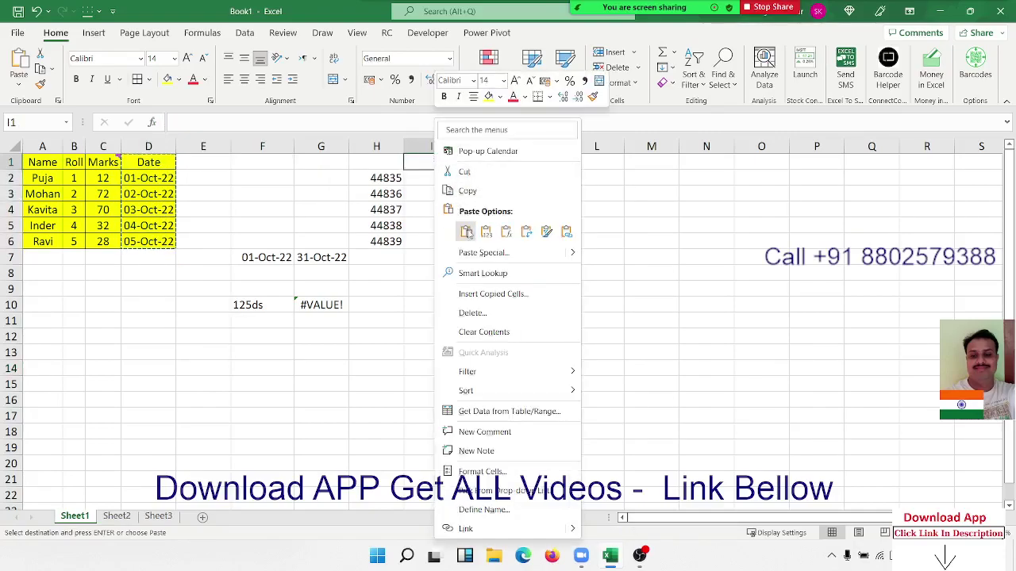
left_click(476, 254)
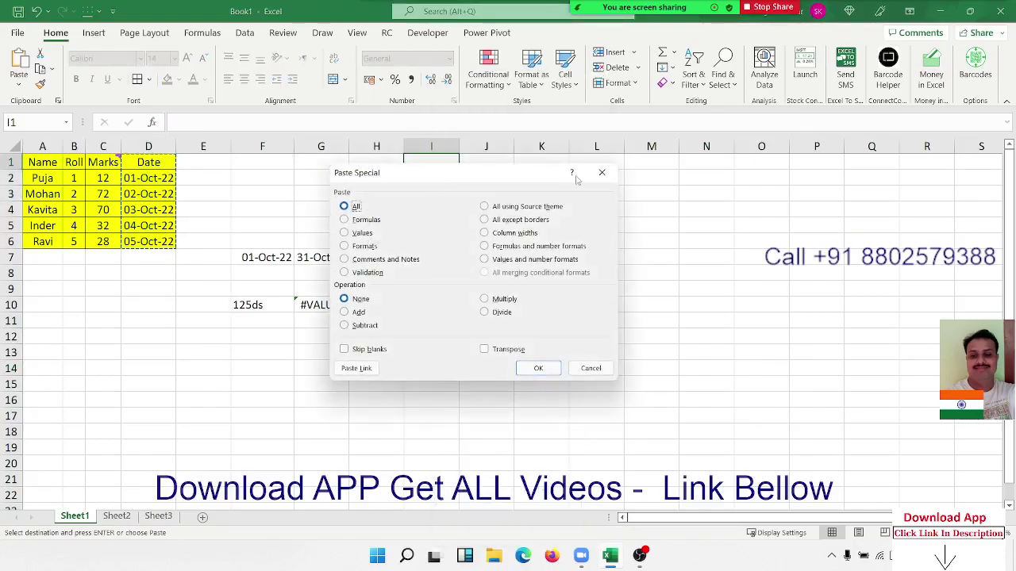
mouse_move(401, 179)
left_mouse_down()
mouse_move(546, 182)
mouse_move(559, 170)
left_mouse_up()
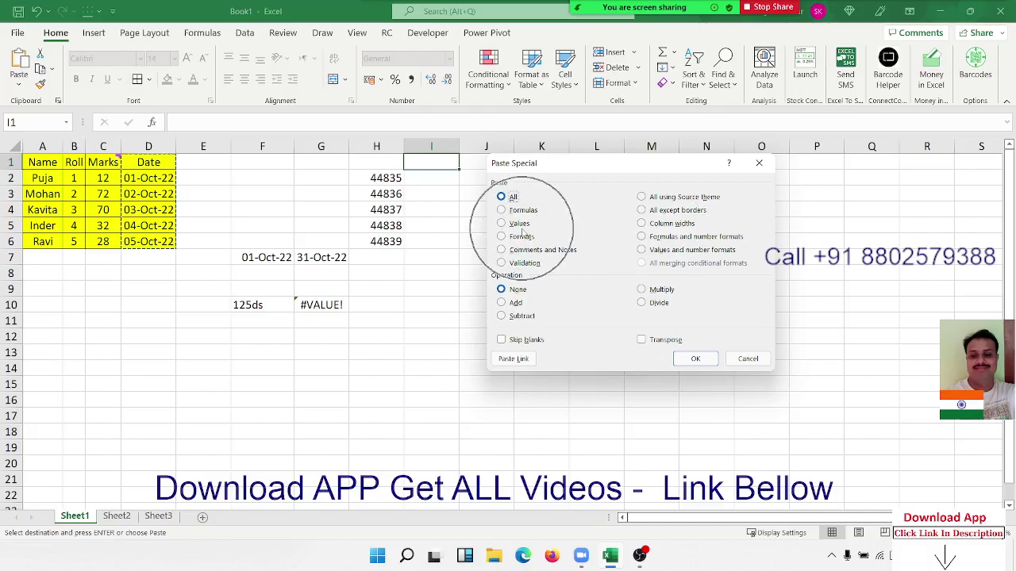
left_click(658, 252)
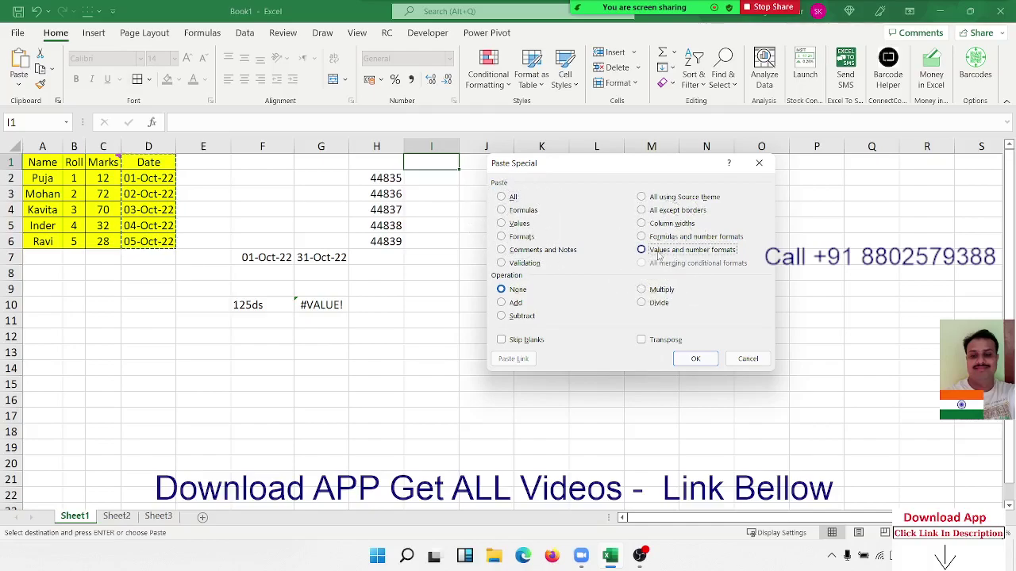
left_click(699, 360)
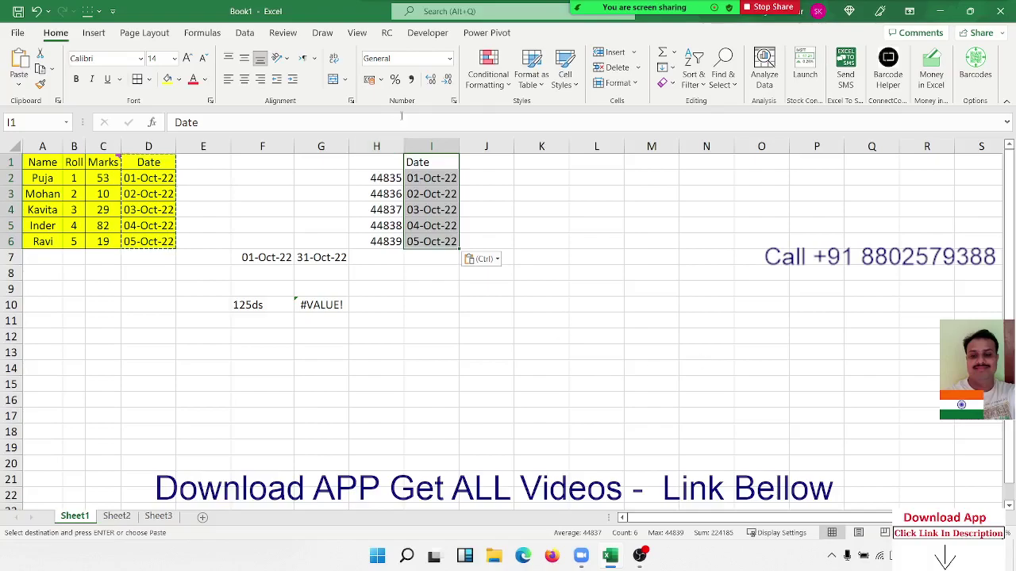
Check Format Cells for I1:I6 and cancel without changes
left_click(454, 101)
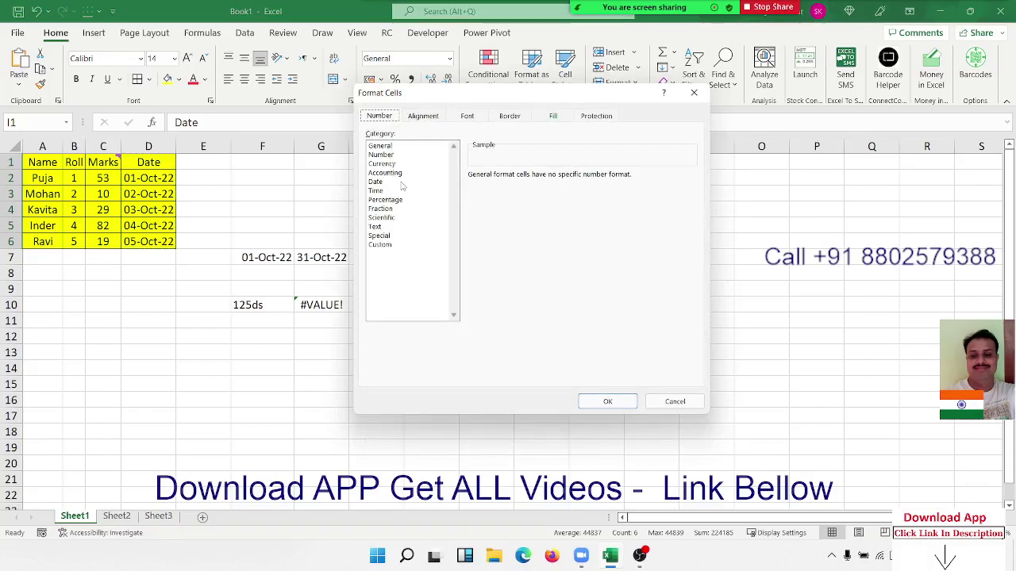
left_click(693, 400)
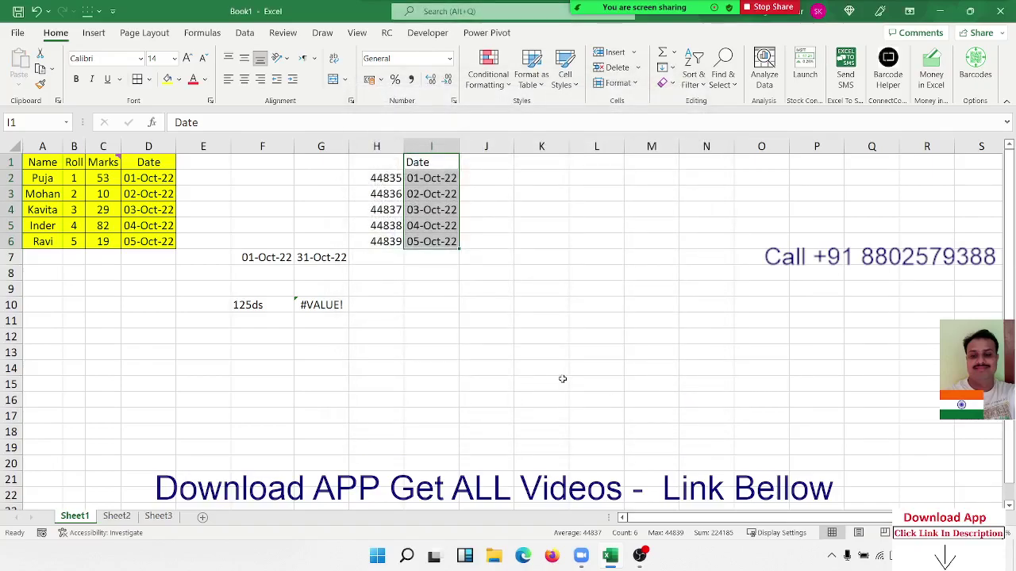
left_click(226, 352)
Enter 20 in D14 and 30 in G14
scroll(225, 350, "down", 3)
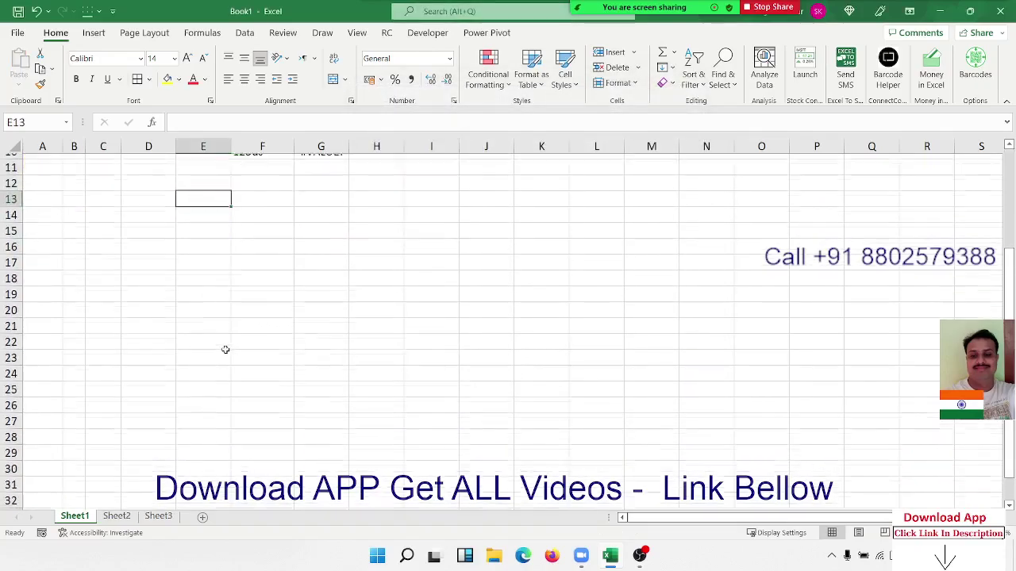
left_click(145, 206)
type("2")
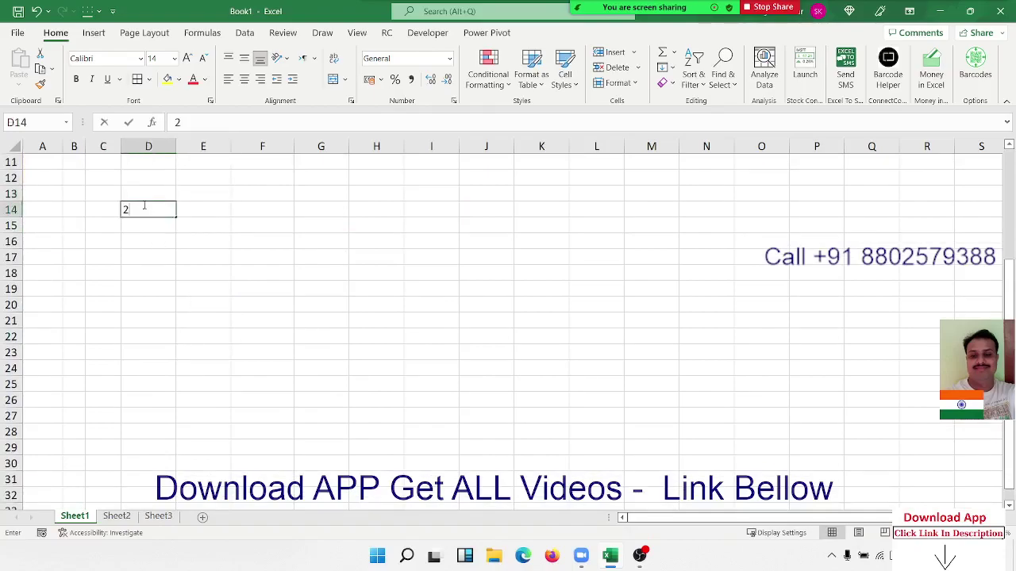
type("0")
key("Tab")
key("Tab")
key("Tab")
type("3")
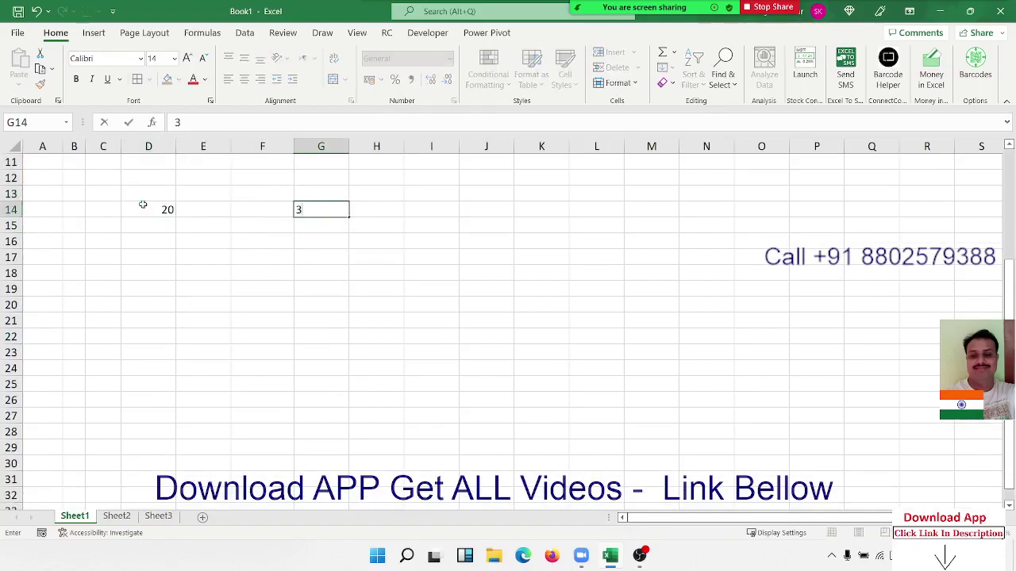
type("0")
key("Return")
Copy D14's 20, try a plain paste into G14, then undo it
key("Left")
key("Left")
key("Left")
key("Up")
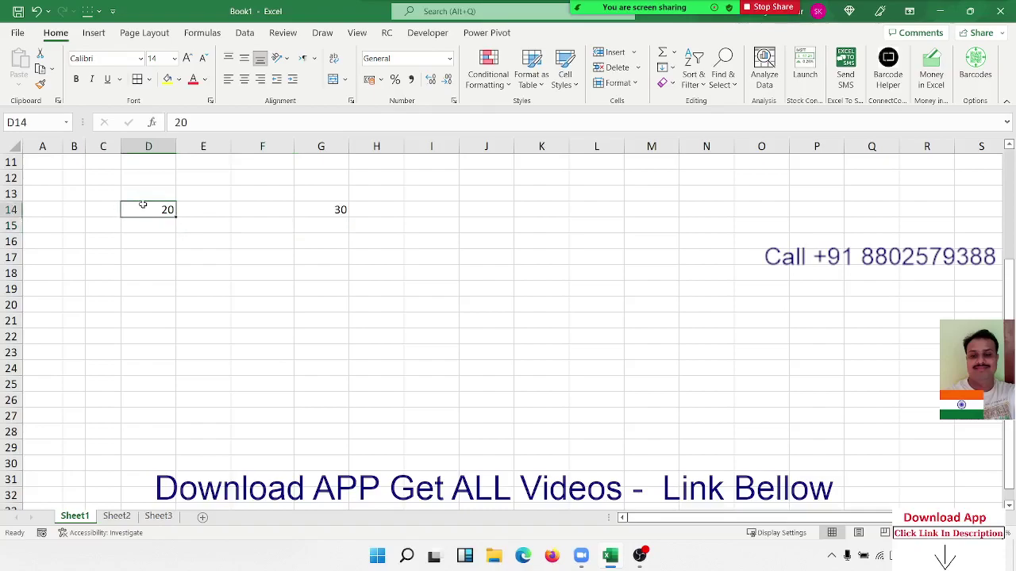
key("ctrl+c")
key("Right")
key("Right")
key("Right")
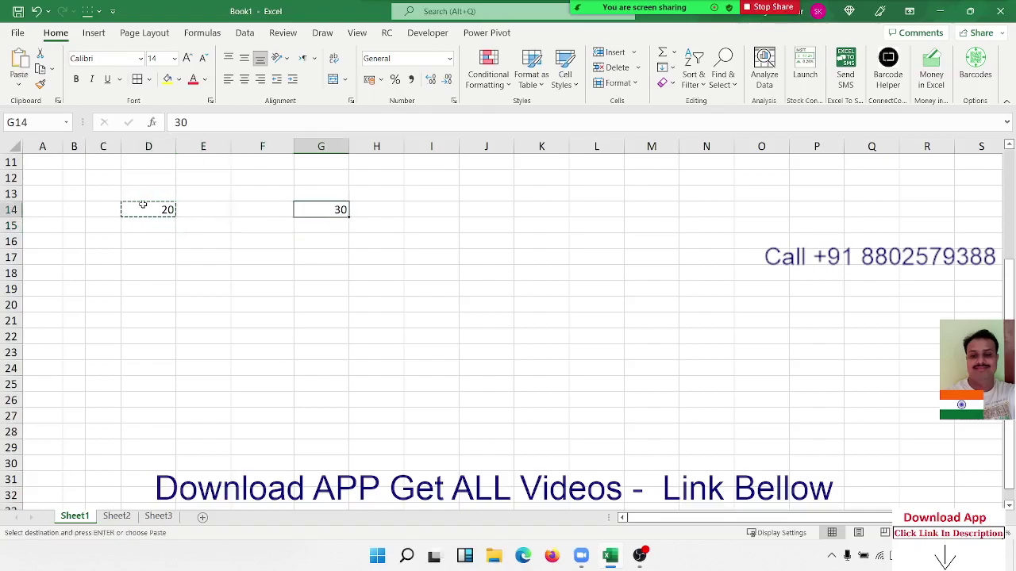
key("ctrl+v")
key("ctrl+z")
Paste Special with Add onto G14 so it shows 50
right_click(339, 215)
left_click(361, 254)
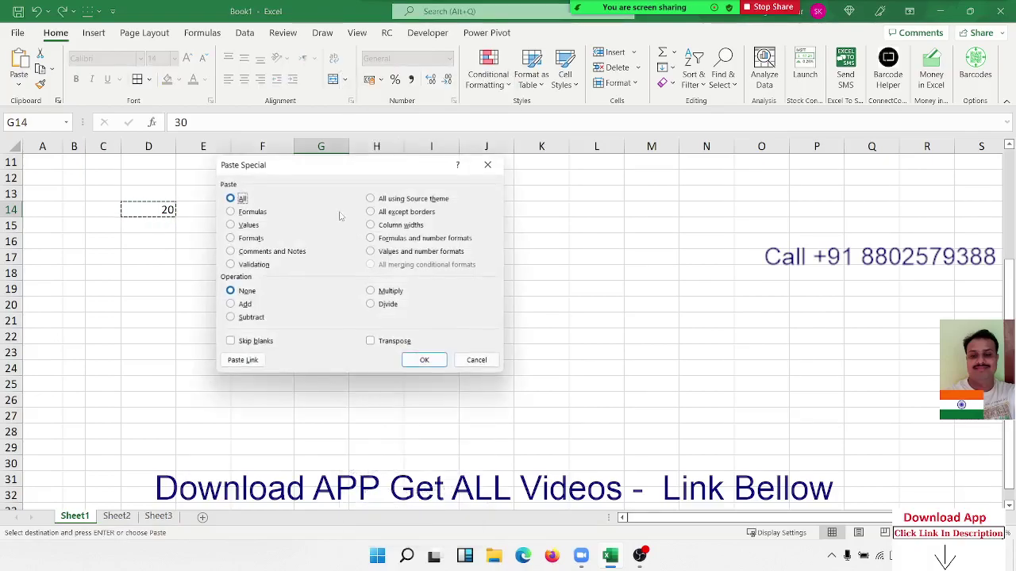
left_click_drag(311, 169, 600, 119)
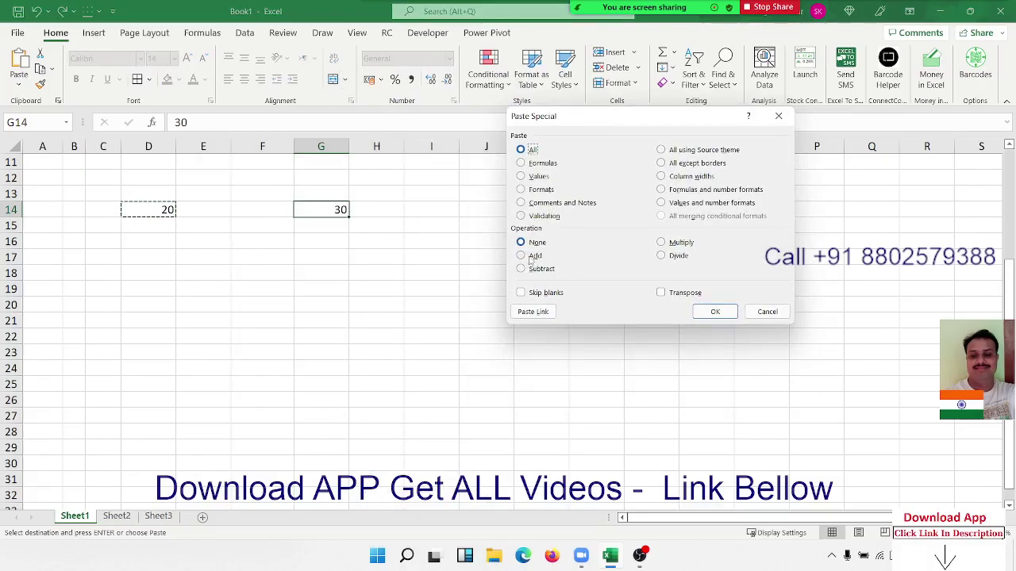
left_click(530, 257)
left_click(714, 312)
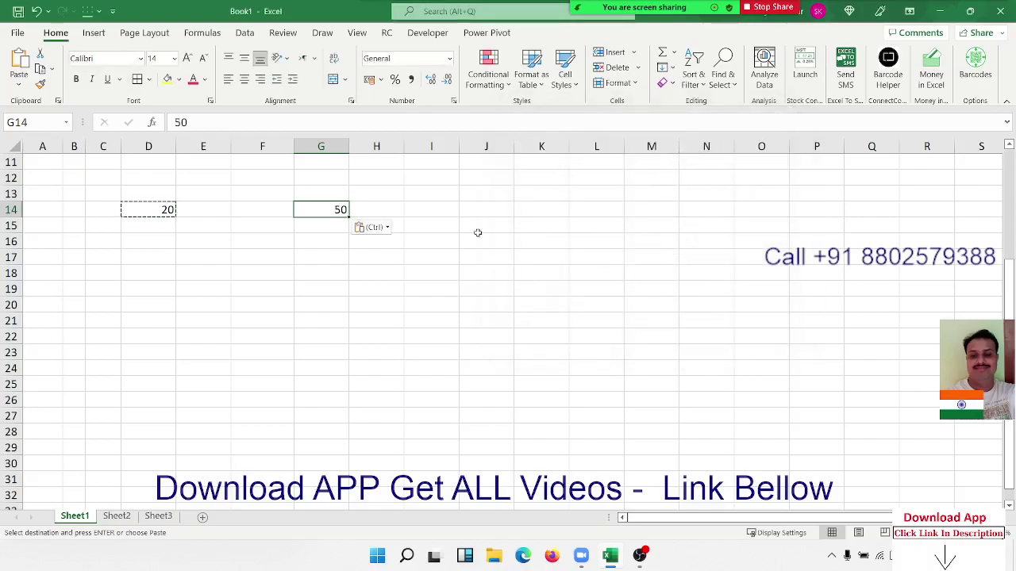
Paste Special with Multiply onto G14 so it shows 1000
right_click(343, 207)
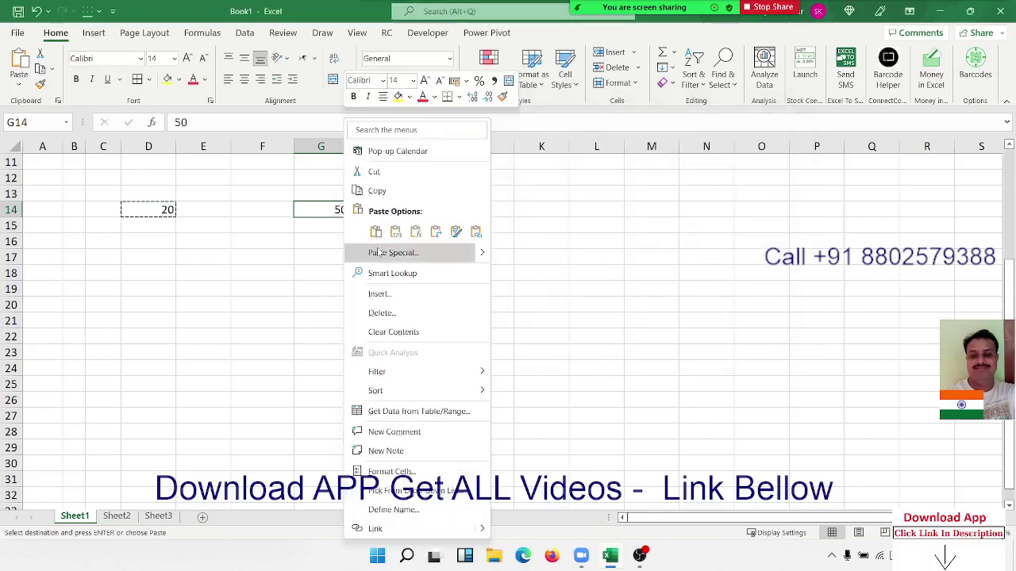
left_click(377, 252)
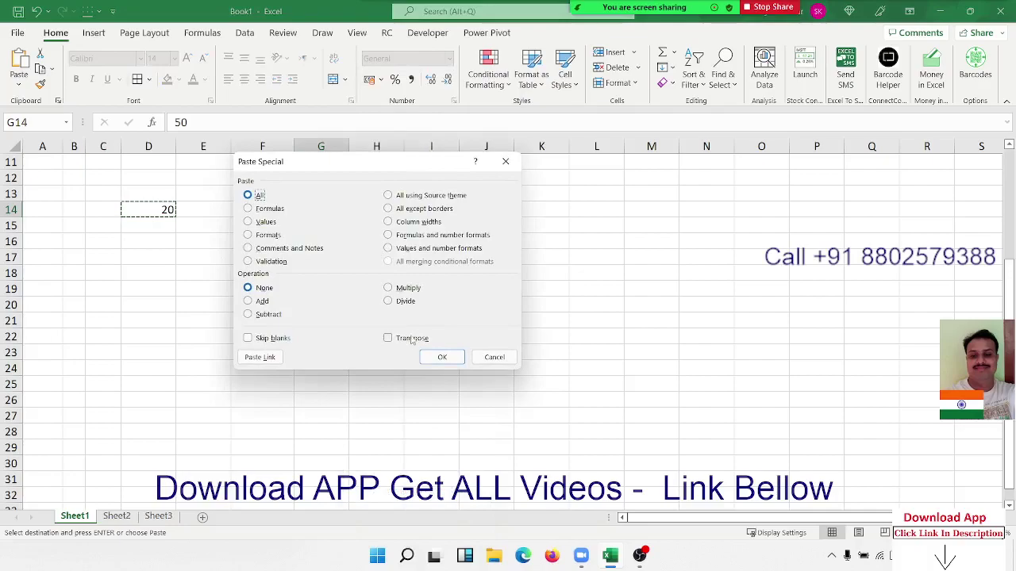
left_click(387, 287)
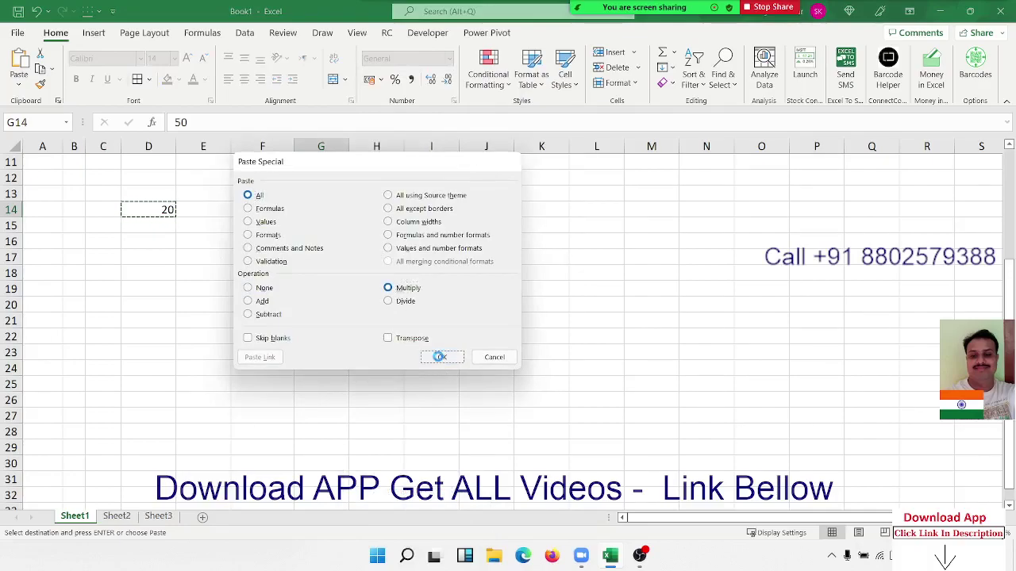
left_click(442, 358)
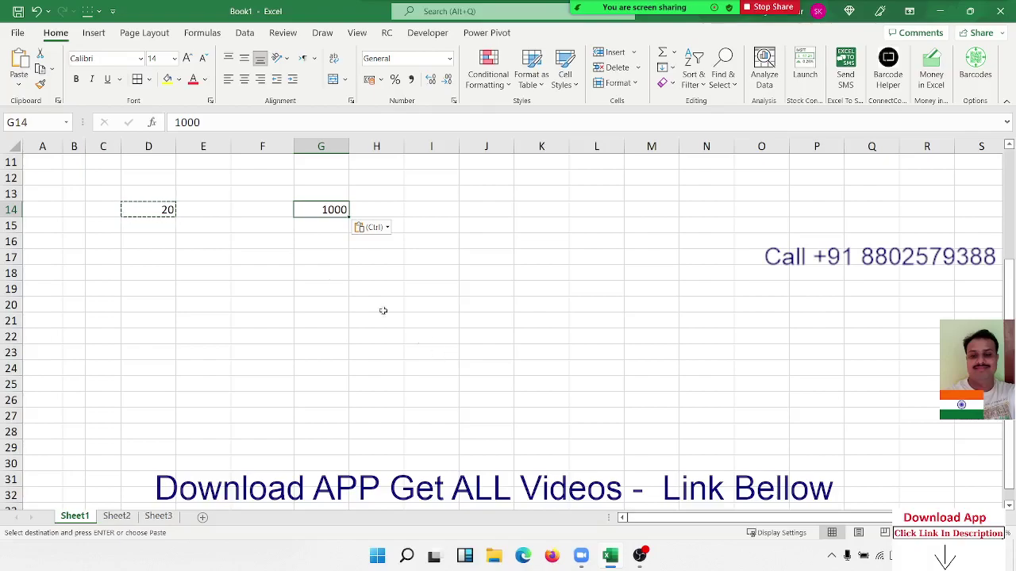
Open the Paste Special dialog for empty cell G15
left_click(29, 88)
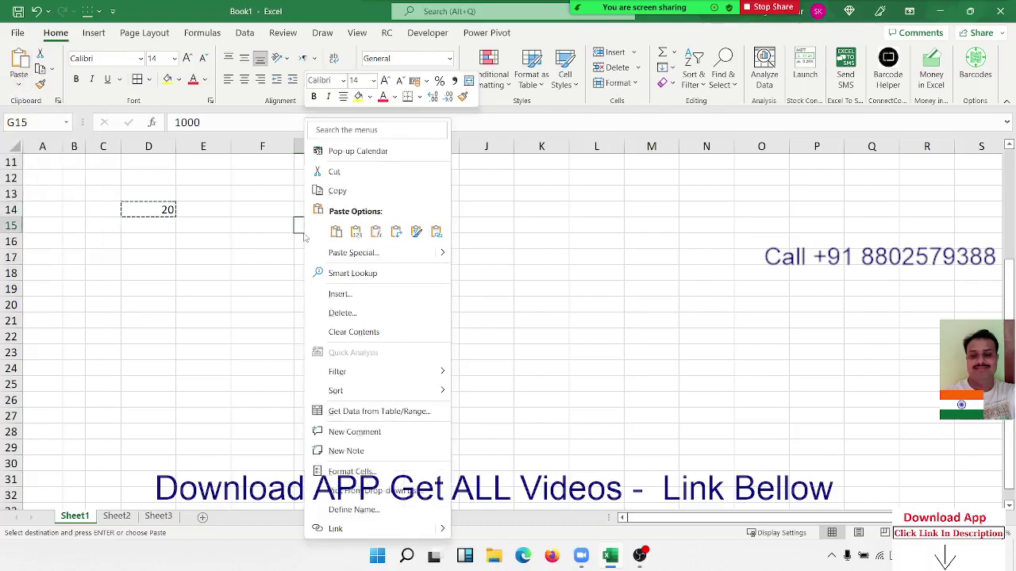
right_click(303, 237)
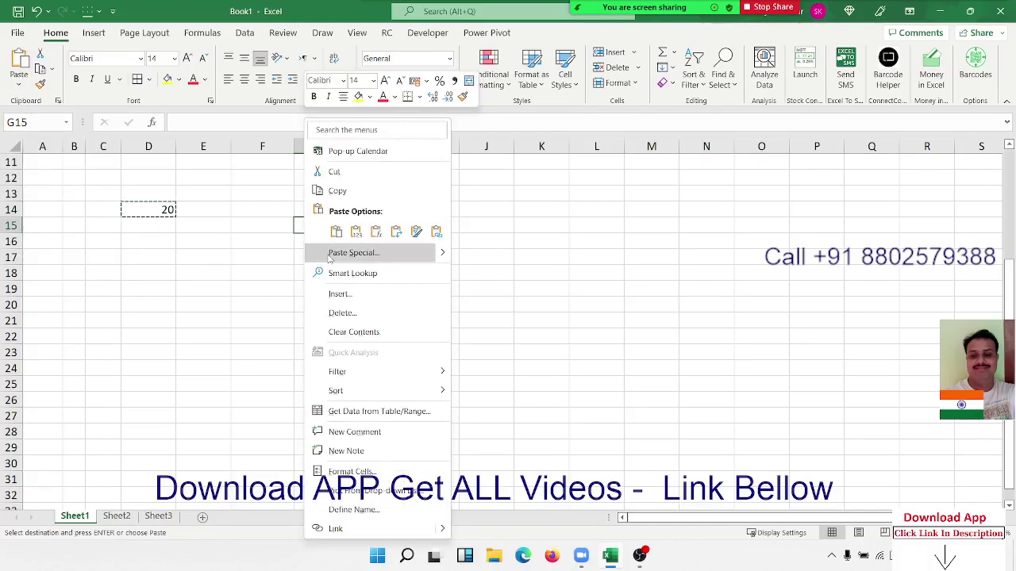
left_click(330, 254)
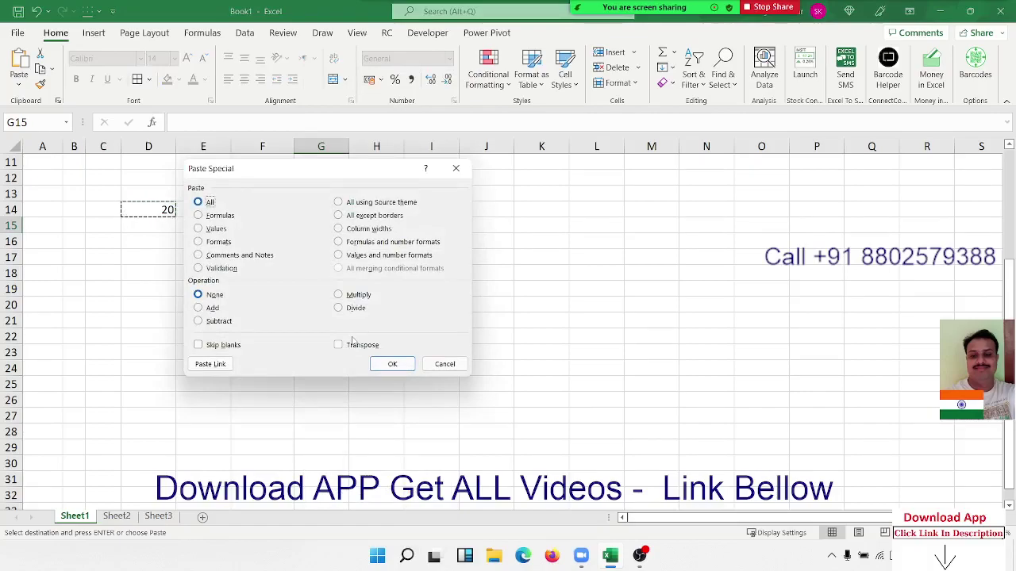